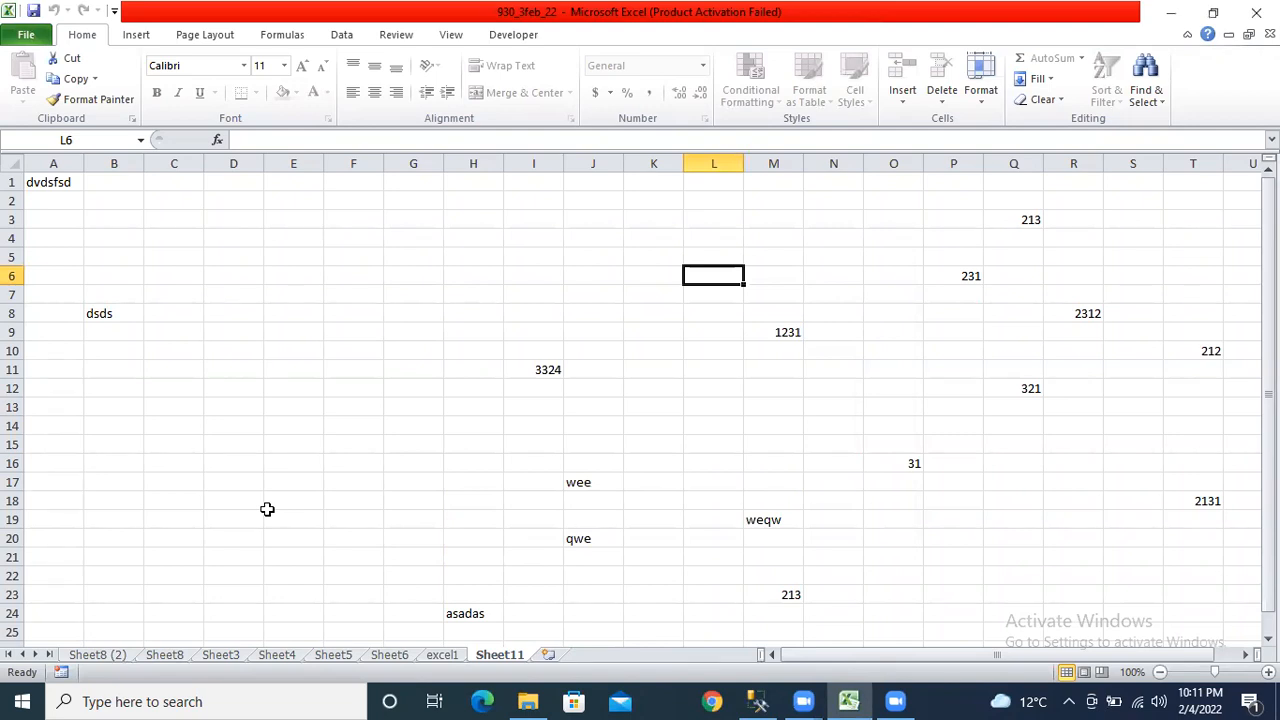
Switch through the excel1, Sheet6 and Sheet5 tabs, ending on the empty Sheet4.
click(430, 660)
click(62, 480)
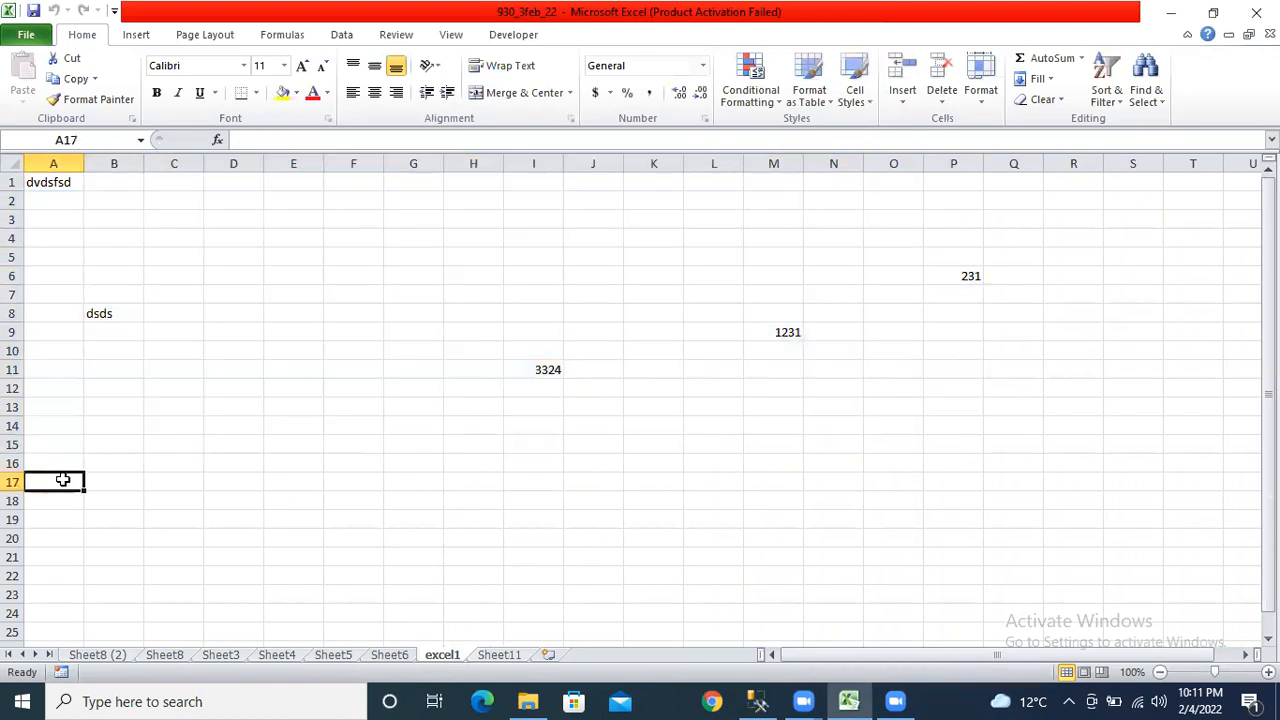
click(391, 655)
click(333, 655)
click(280, 655)
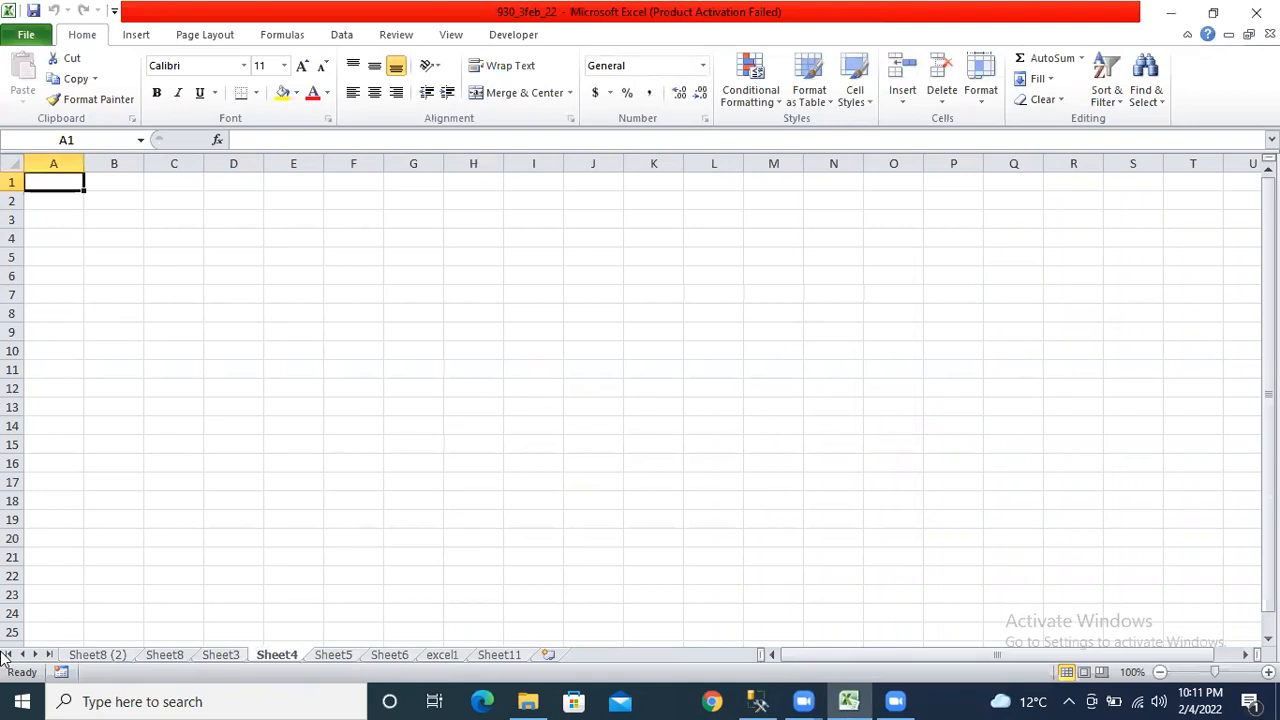
View the Sheet8 (2) pivot table and Ranchi-versus-Mumbai line chart, then return to Sheet11.
click(119, 657)
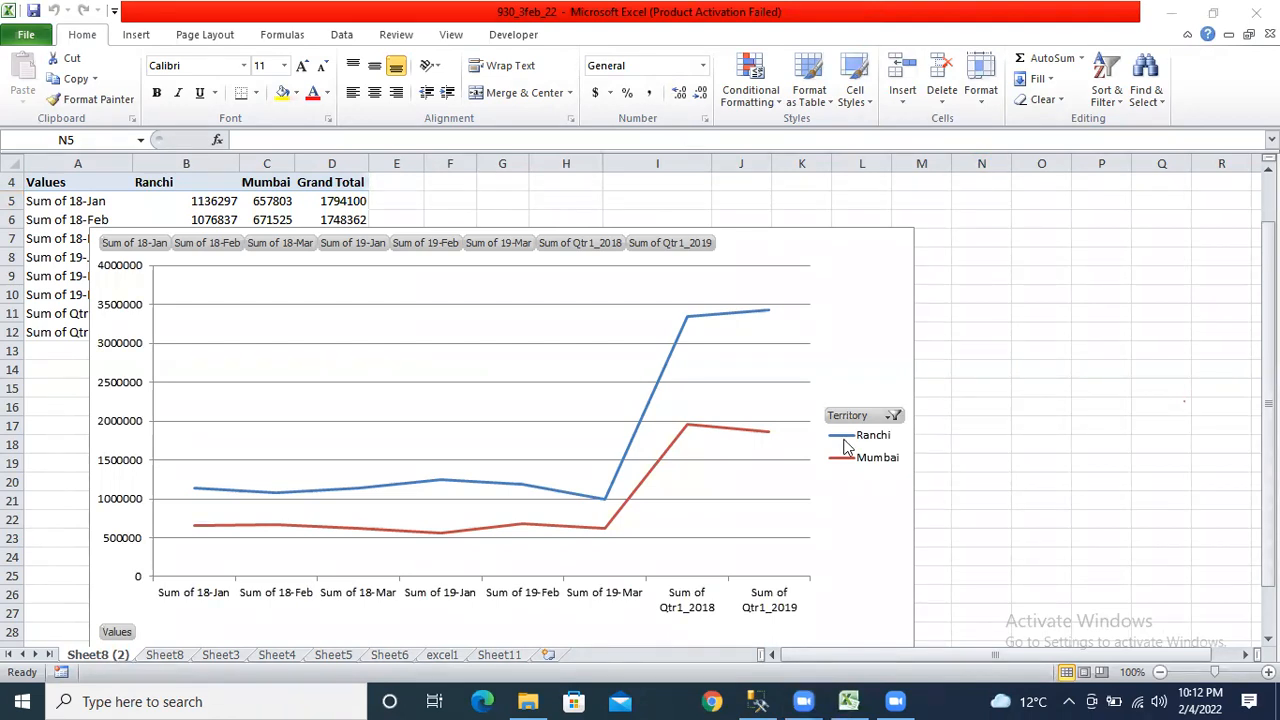
click(505, 655)
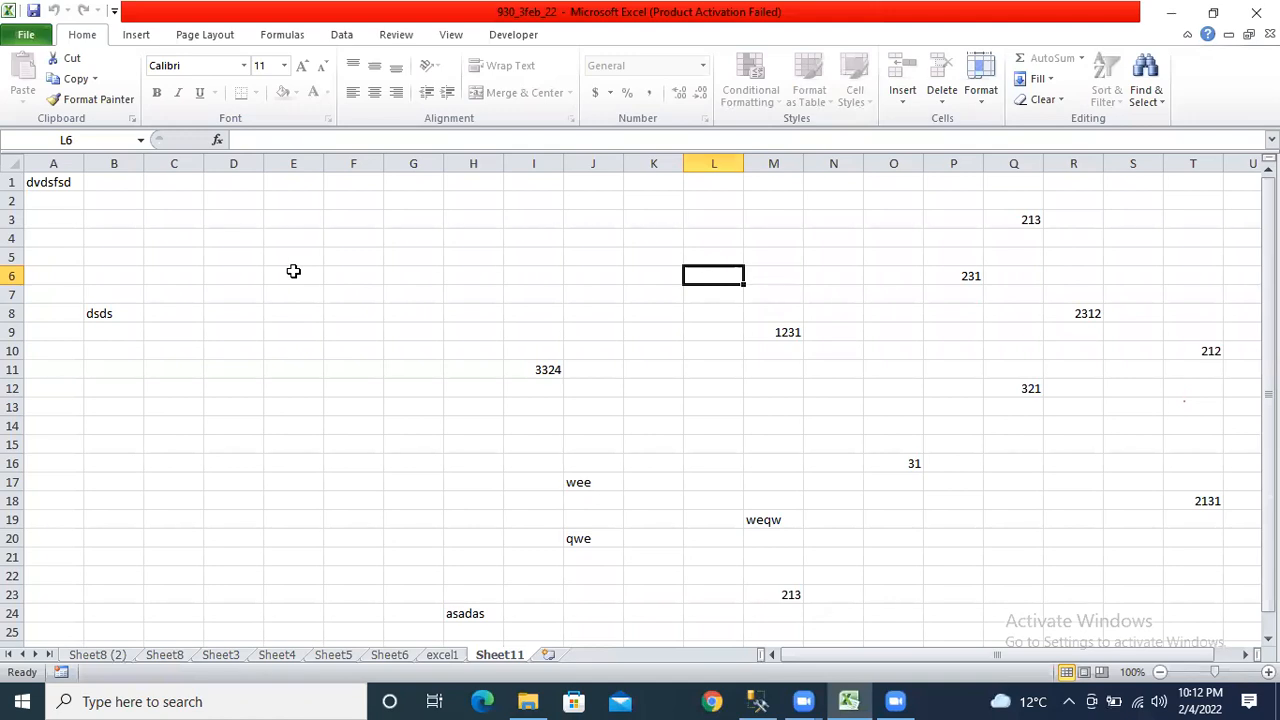
Give the Sheet11 tab a yellow tab colour.
right_click(490, 657)
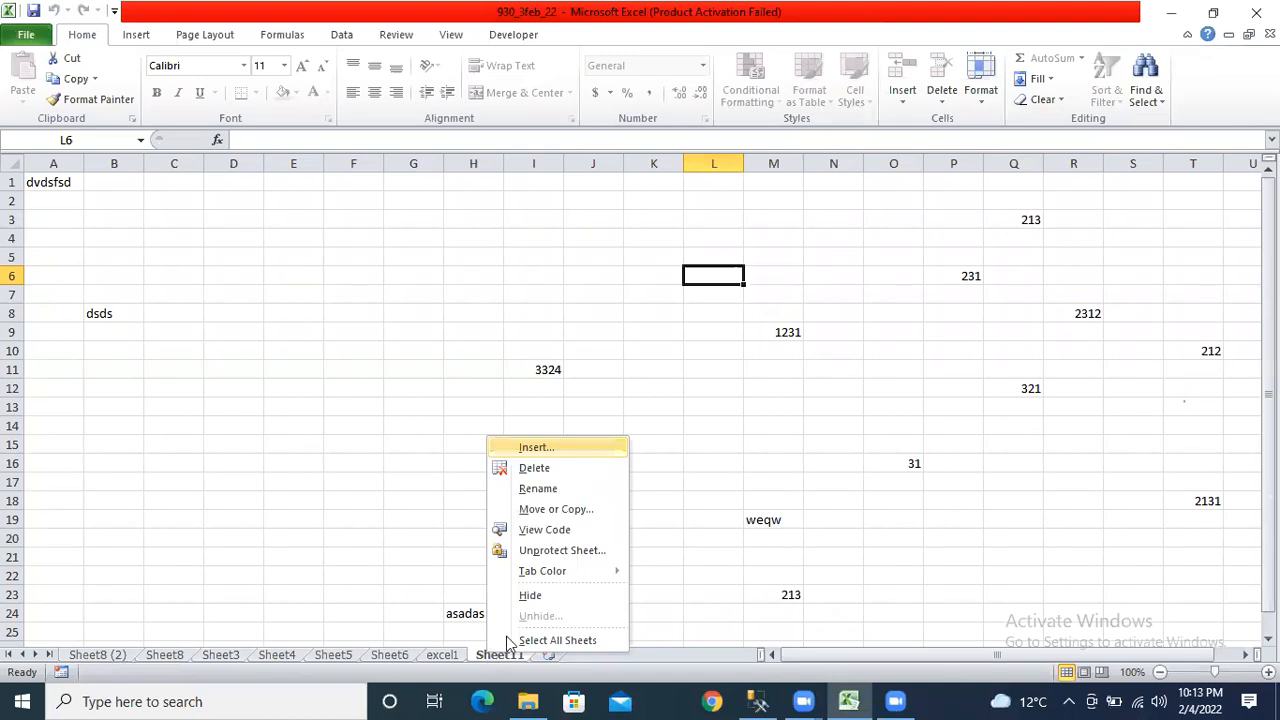
mouse_move(563, 575)
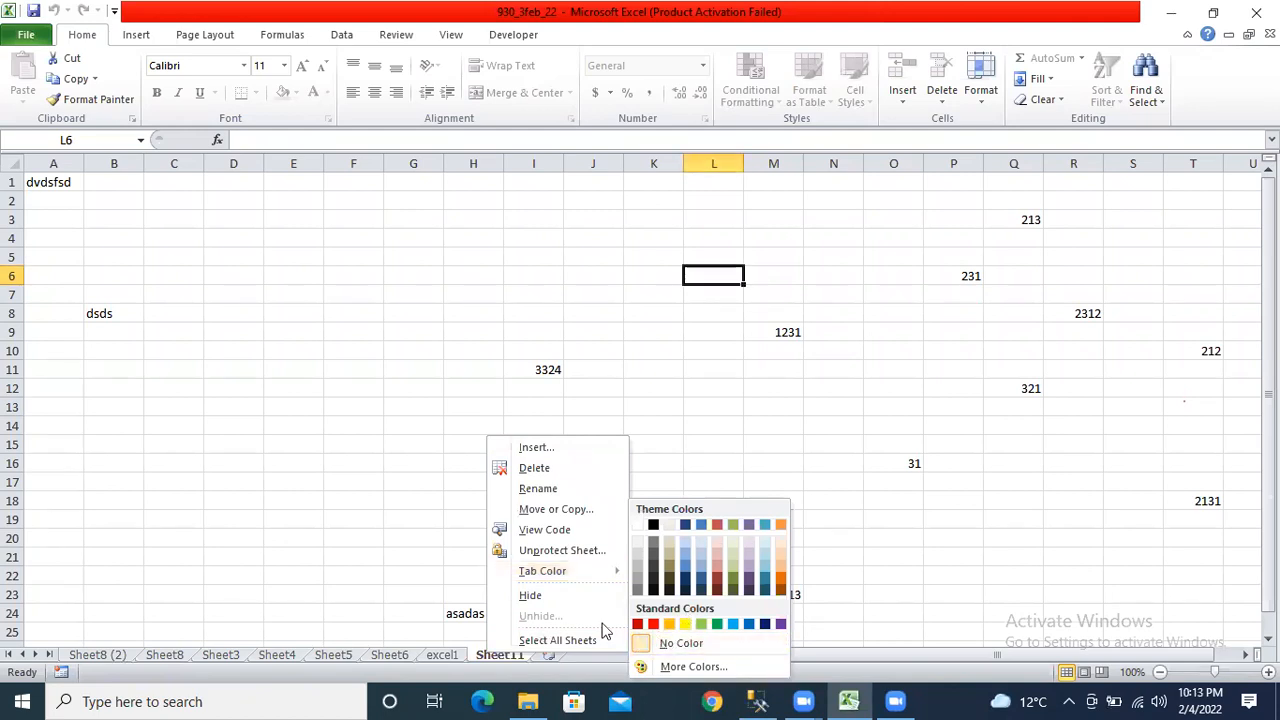
click(688, 623)
click(355, 658)
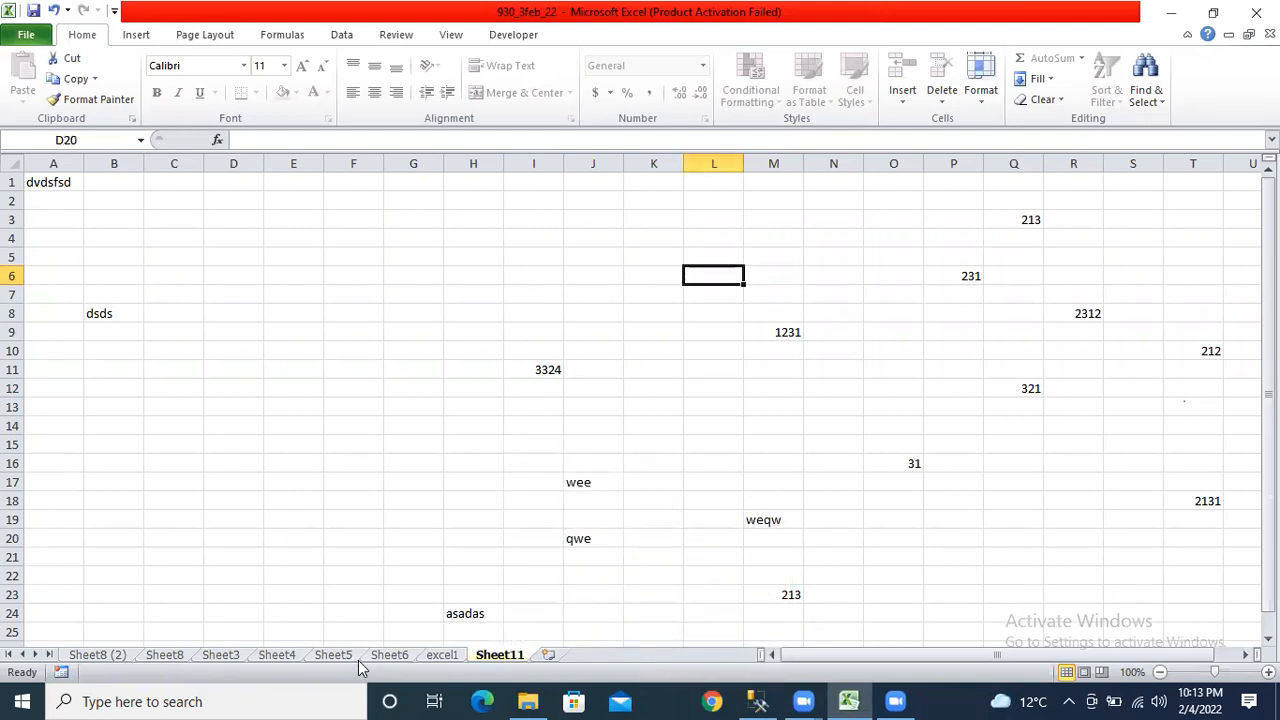
click(268, 658)
click(152, 658)
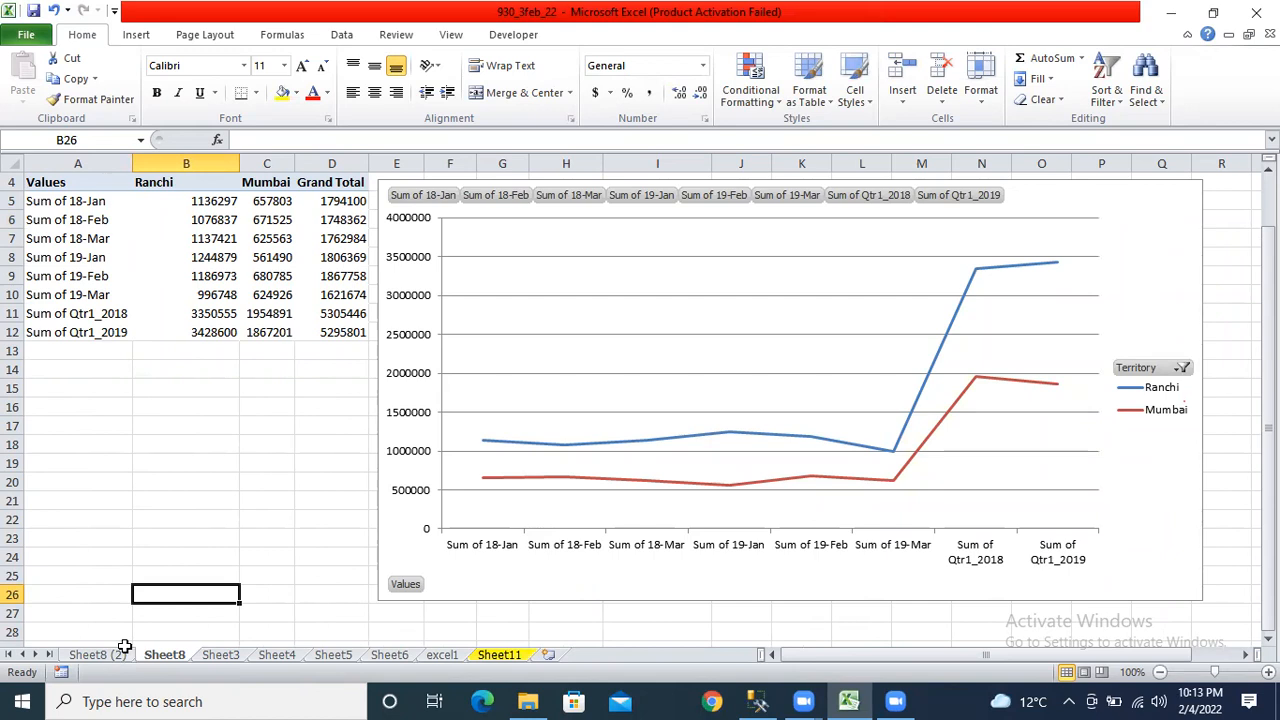
Apply a blue tab colour to Sheet4.
right_click(278, 655)
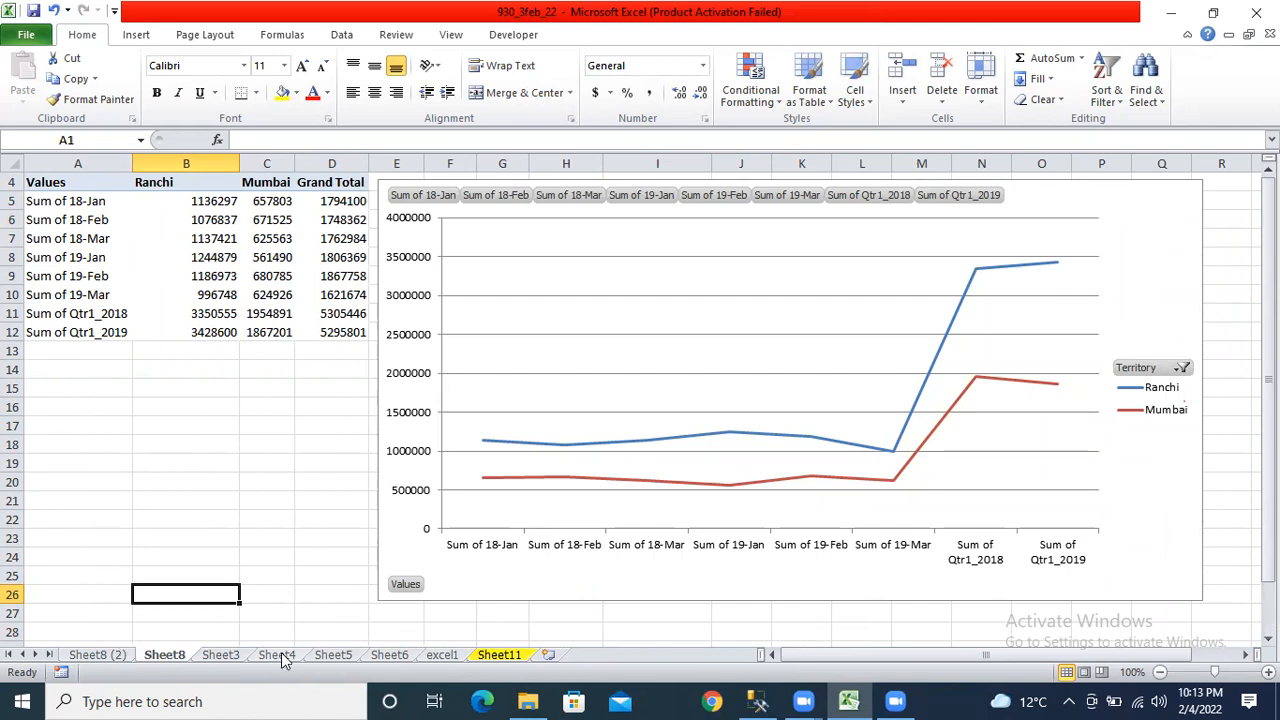
mouse_move(320, 578)
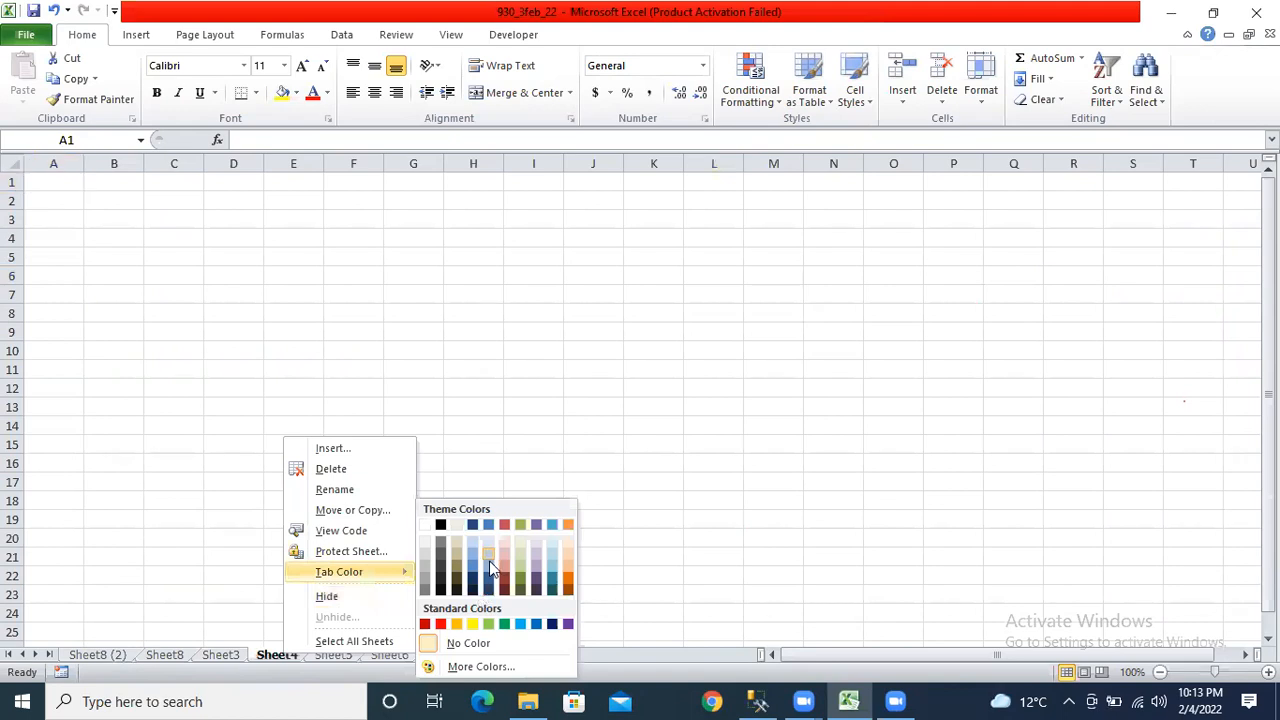
key(Escape)
click(329, 652)
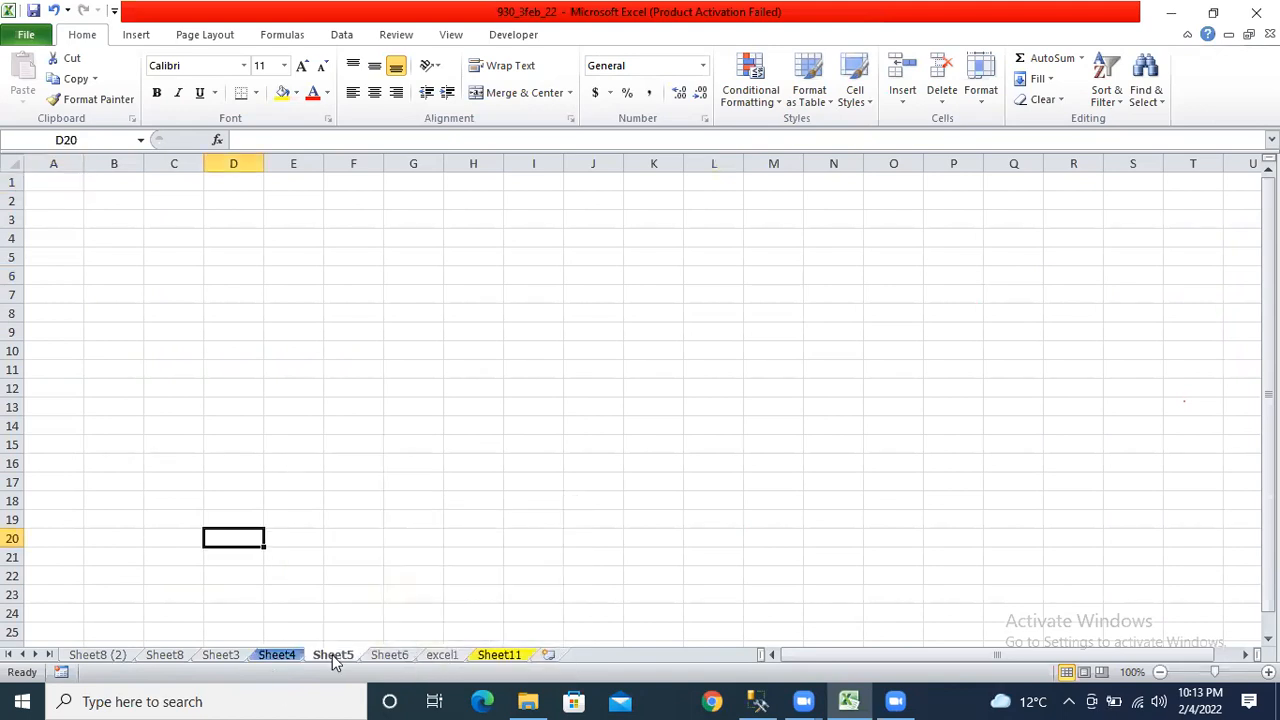
click(397, 655)
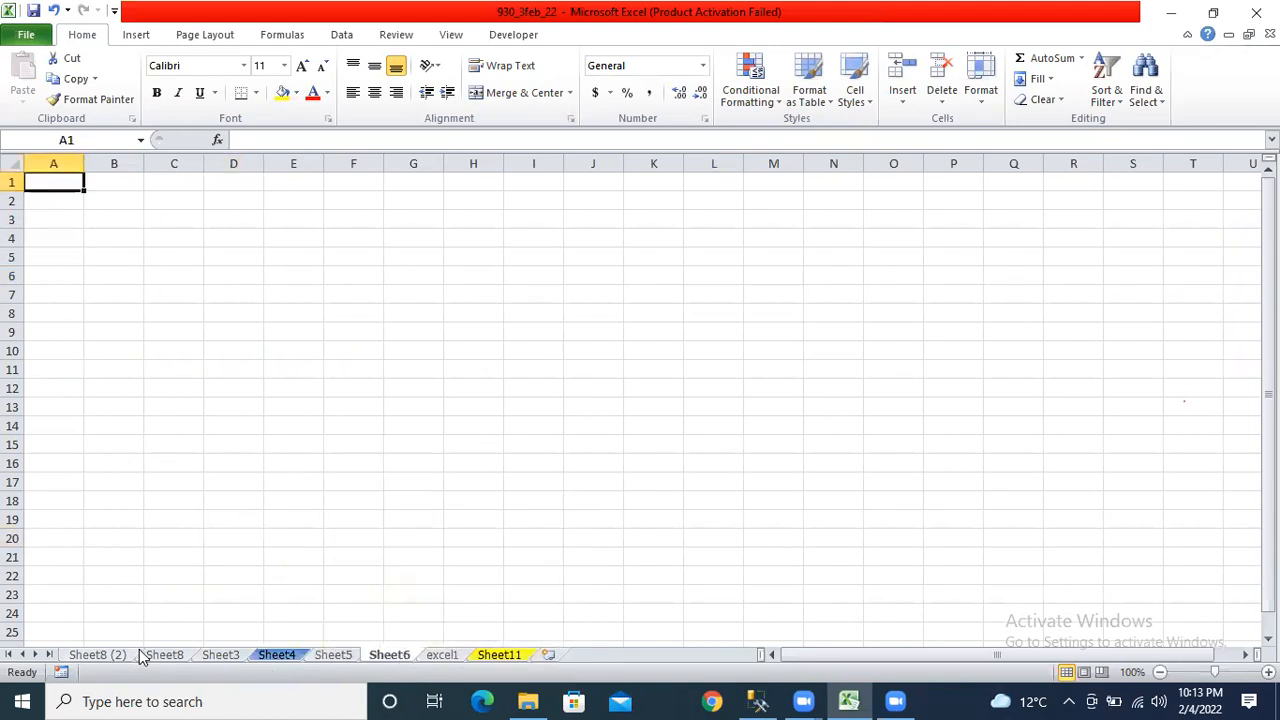
click(140, 655)
Colour the Sheet8 (2) and Sheet5 tabs yellow.
right_click(141, 655)
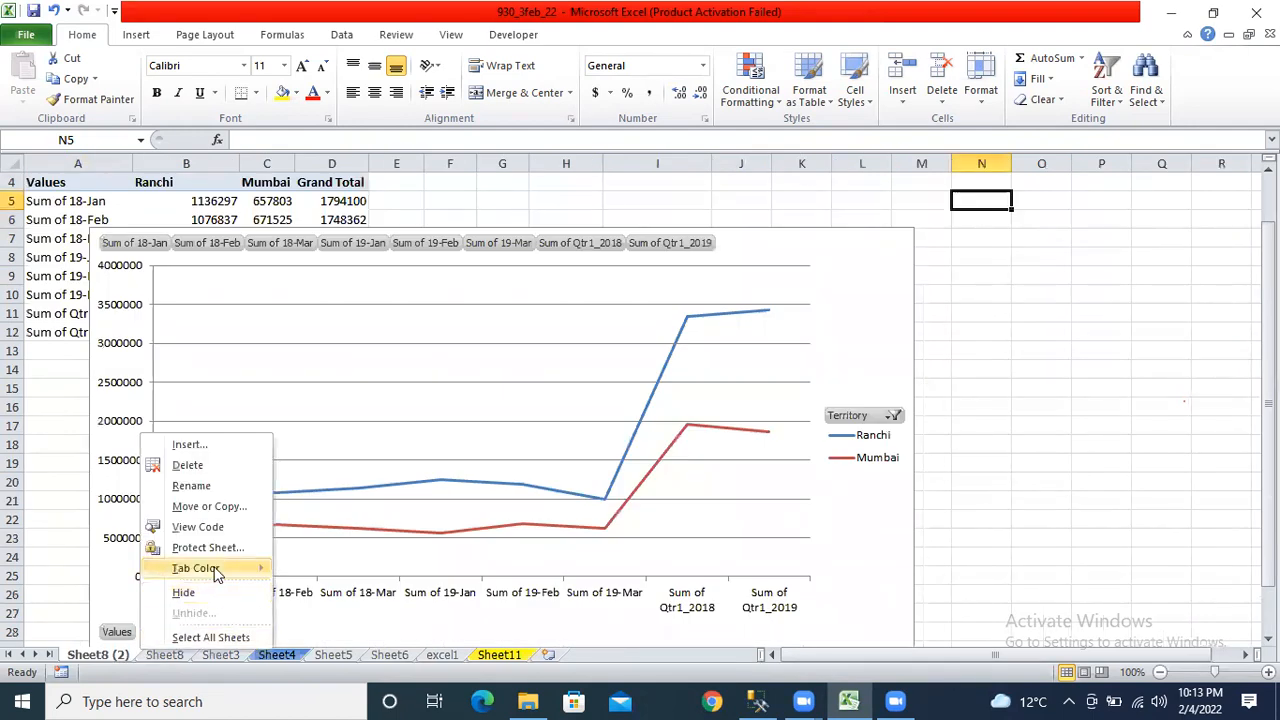
mouse_move(255, 570)
click(329, 623)
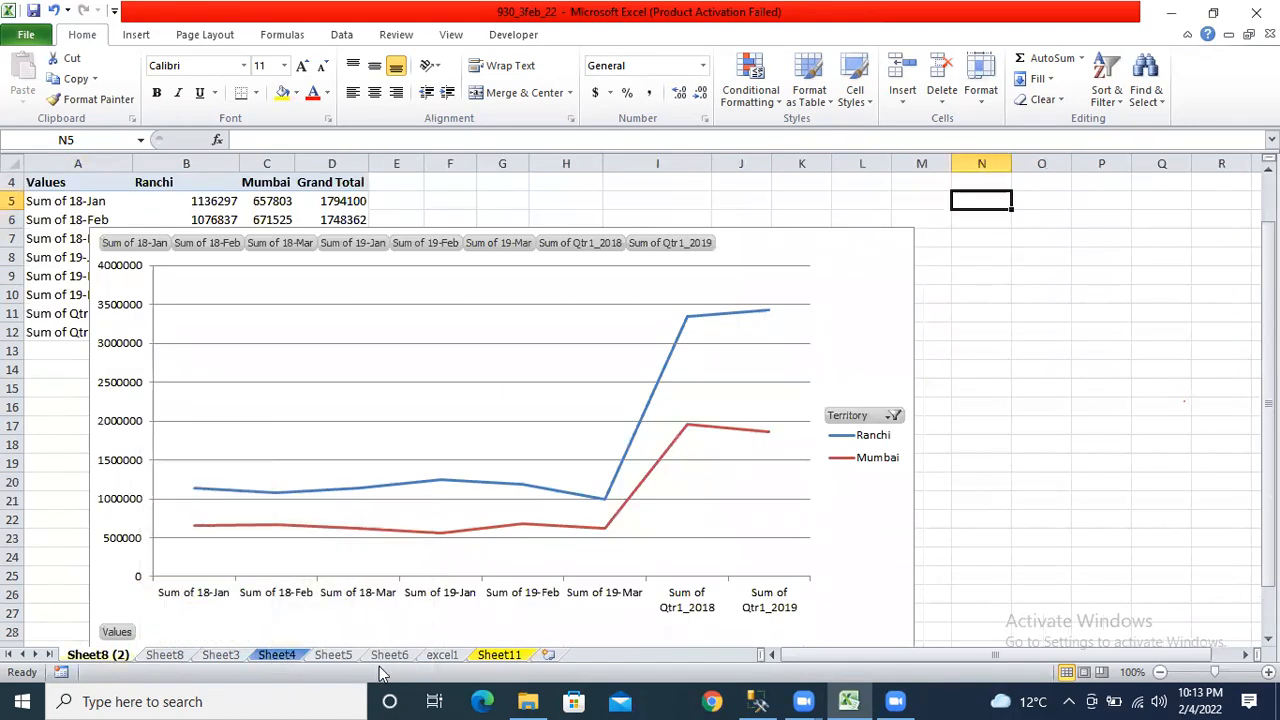
click(384, 657)
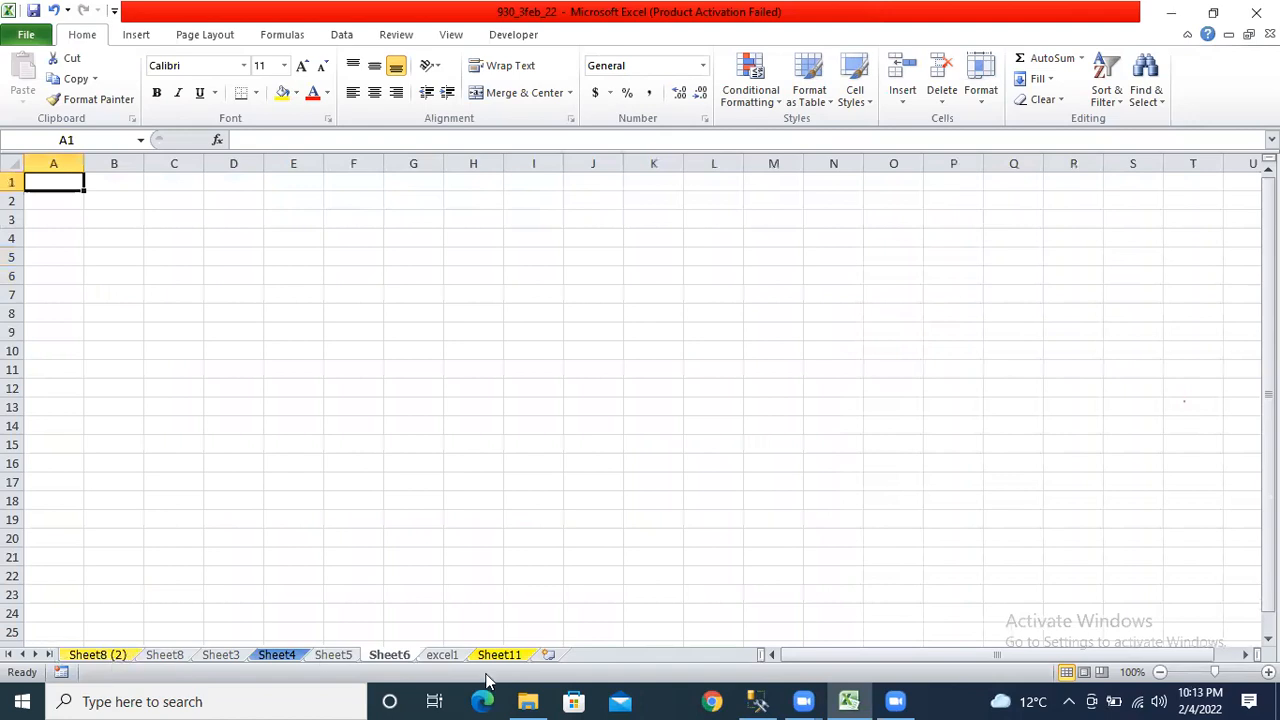
right_click(337, 659)
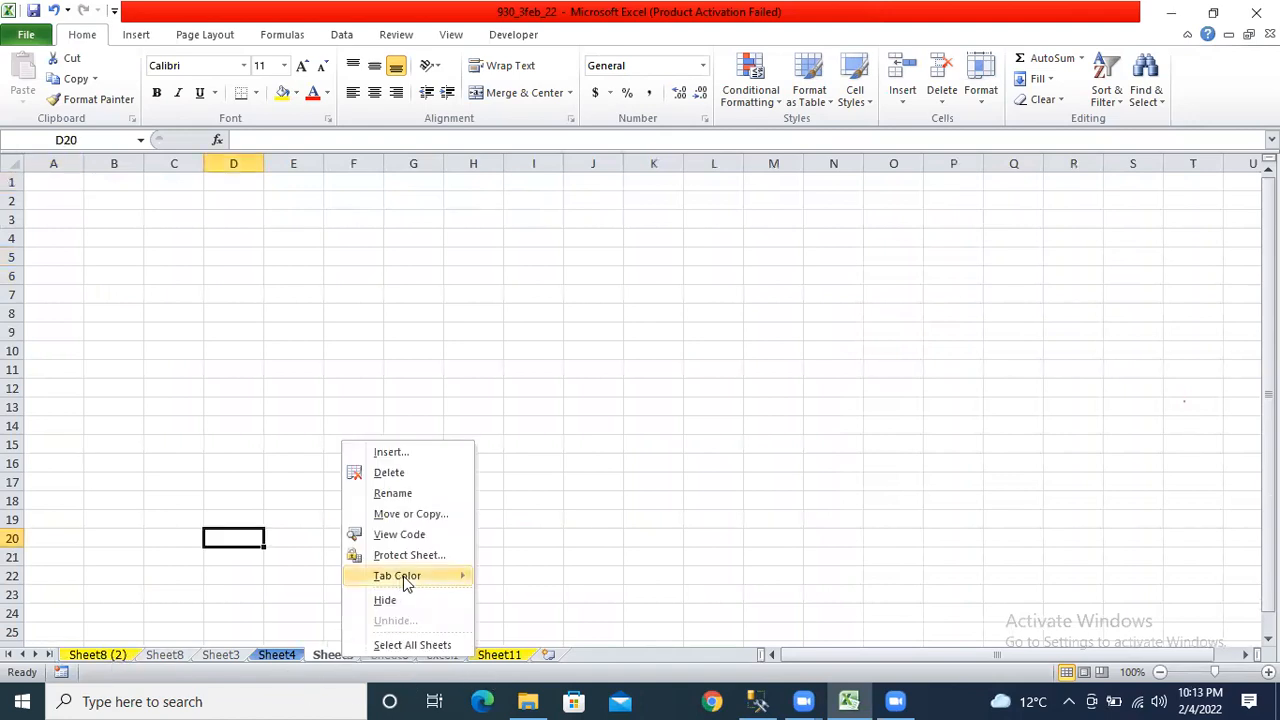
mouse_move(408, 578)
click(530, 624)
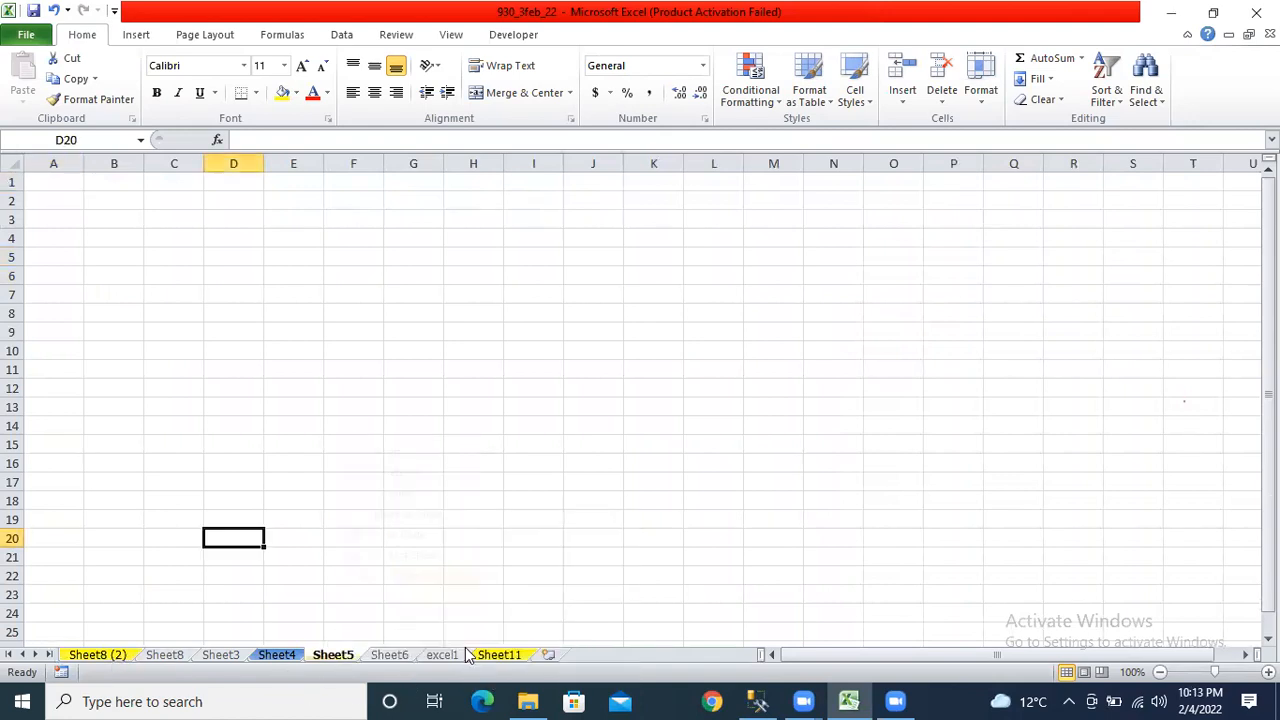
click(222, 656)
Colour the Sheet3 tab blue and hide Sheet6.
right_click(224, 657)
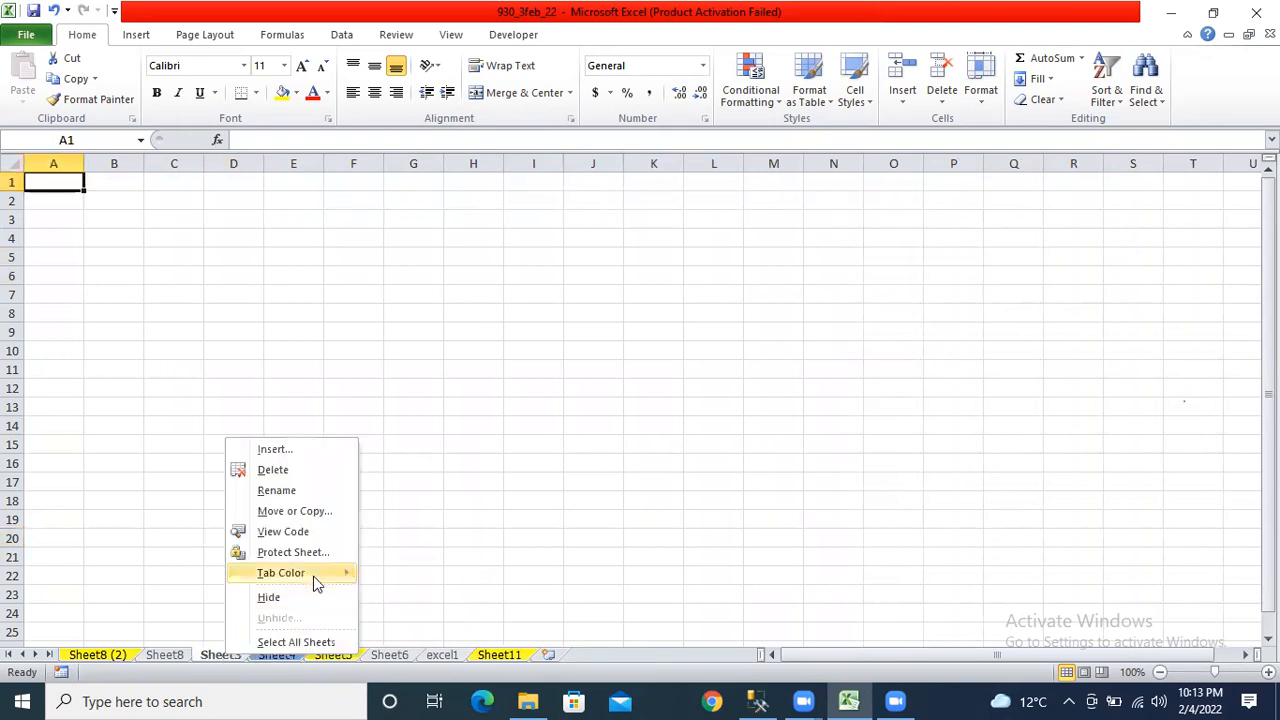
mouse_move(313, 573)
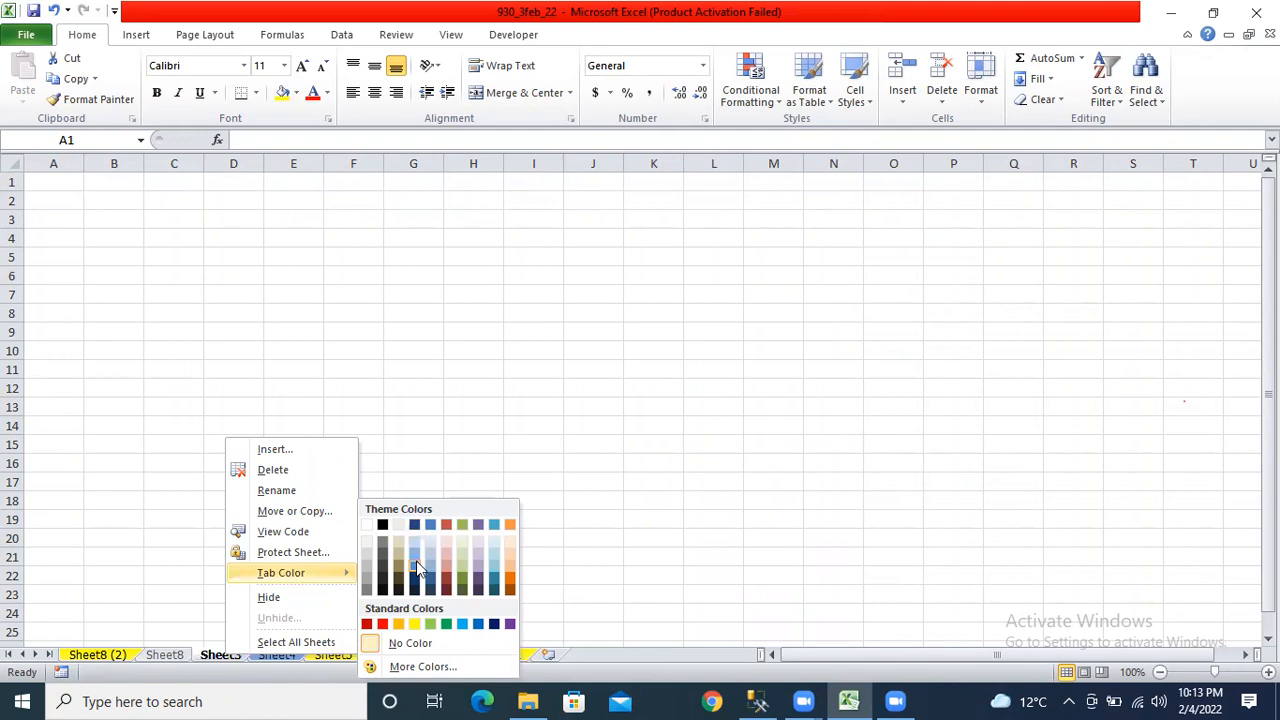
click(416, 561)
click(413, 595)
click(162, 655)
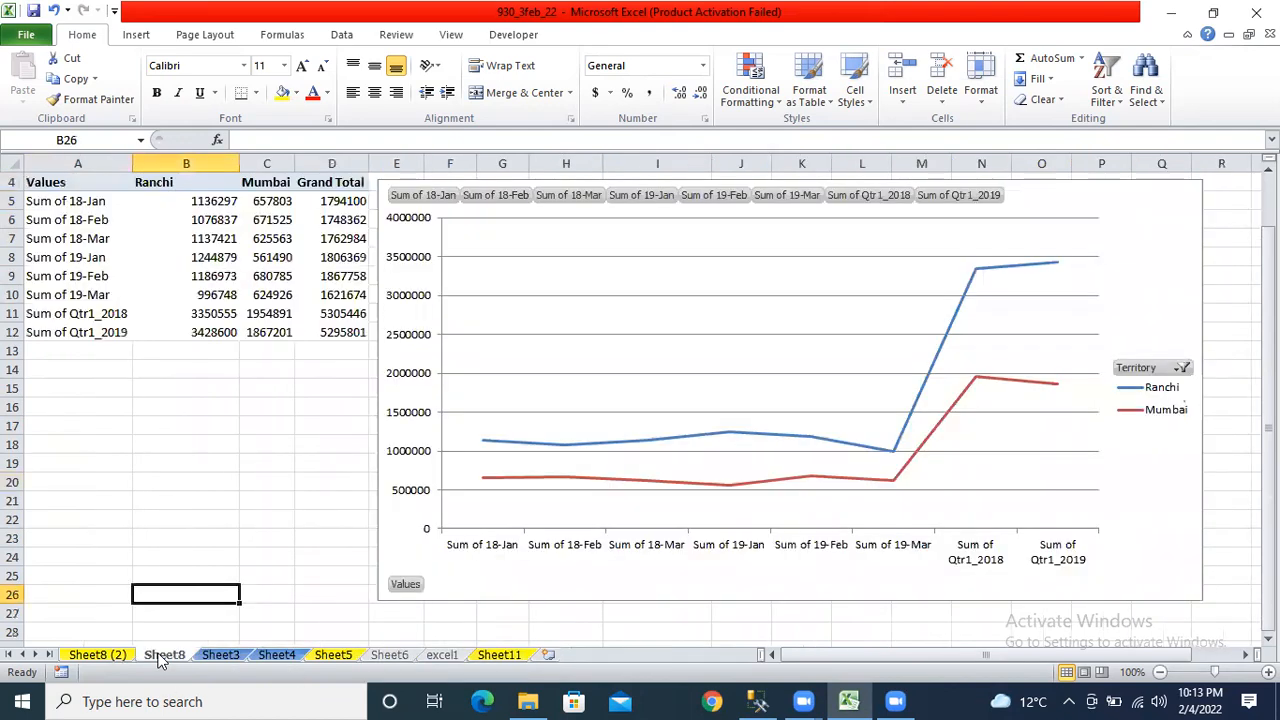
right_click(396, 658)
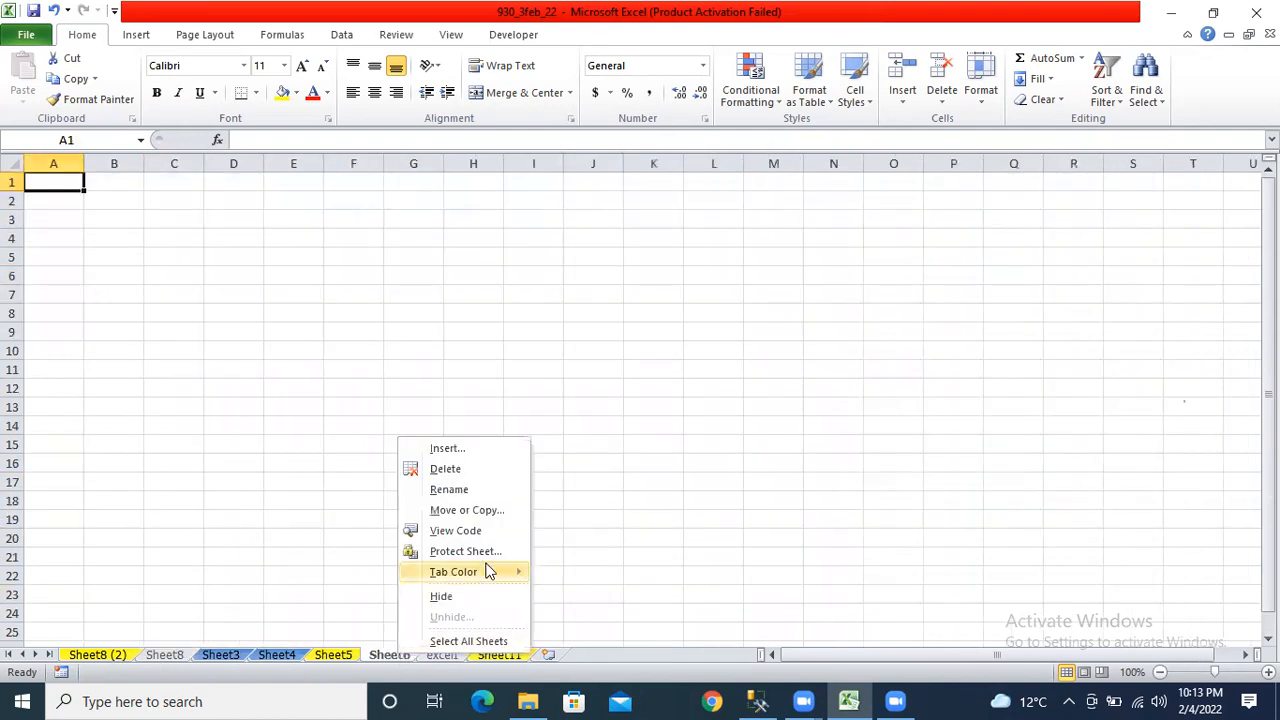
click(478, 596)
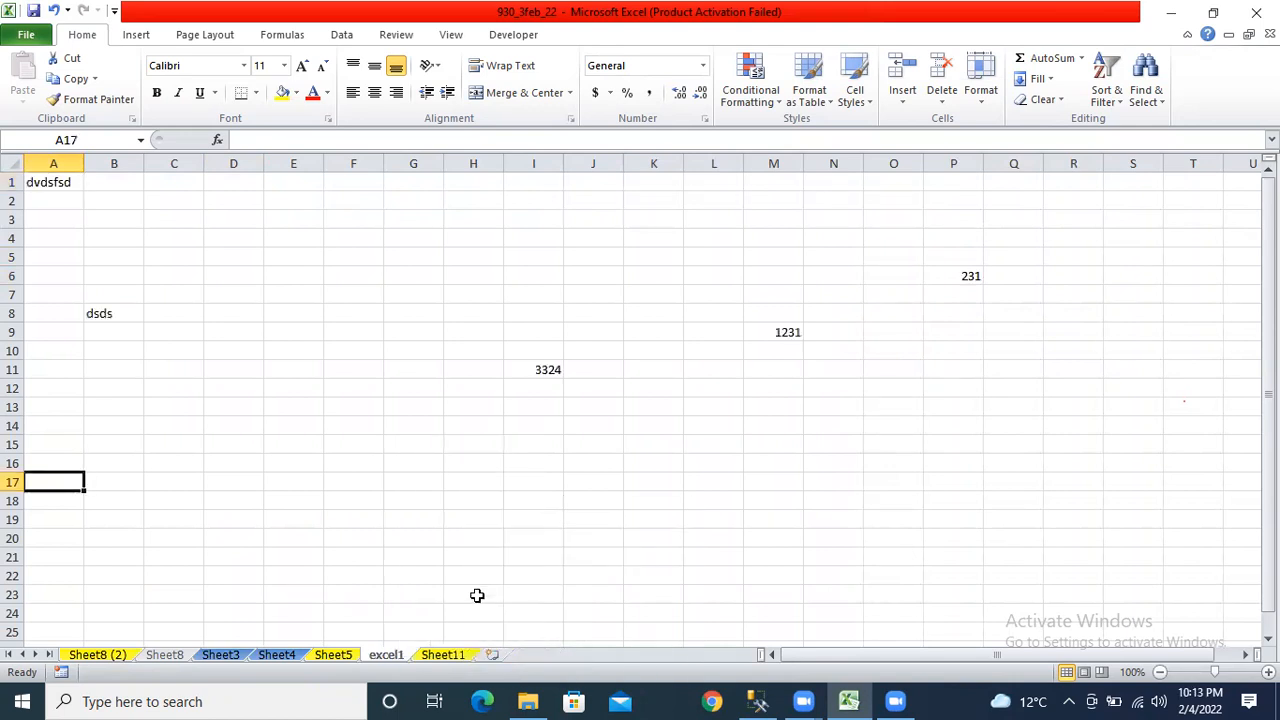
Hide the excel1 worksheet so Sheet11 is displayed.
right_click(386, 660)
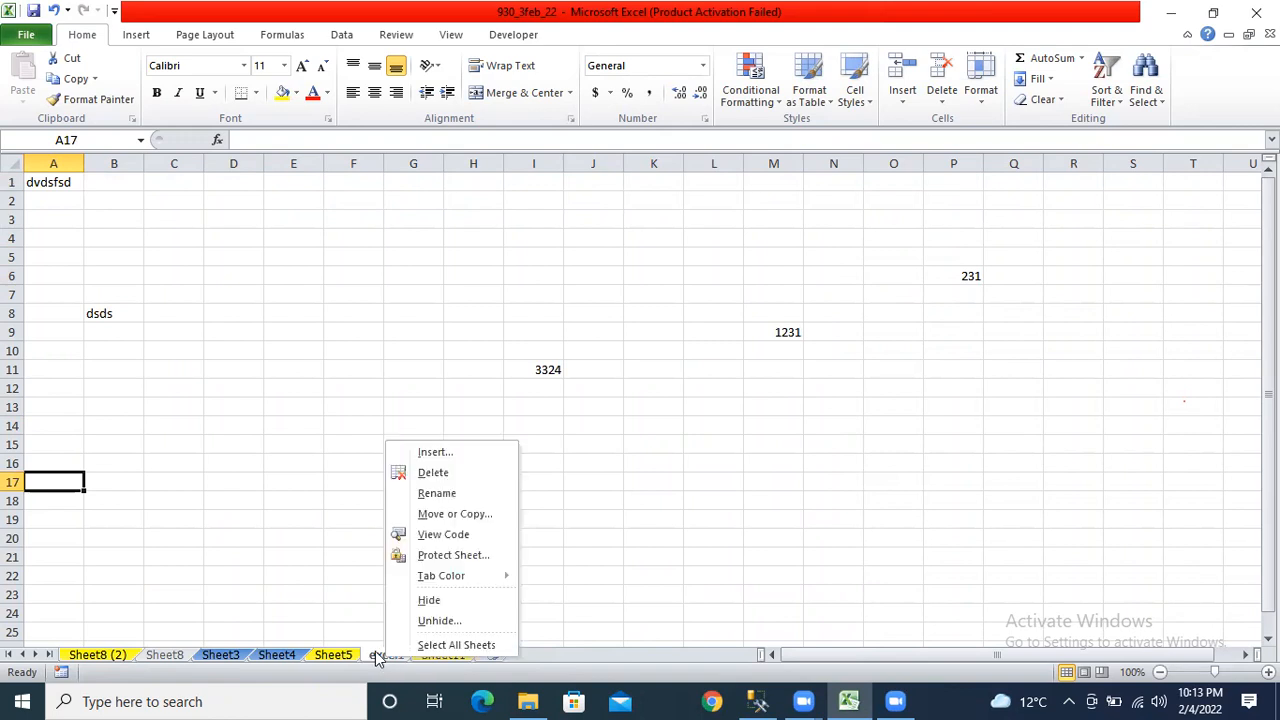
click(430, 600)
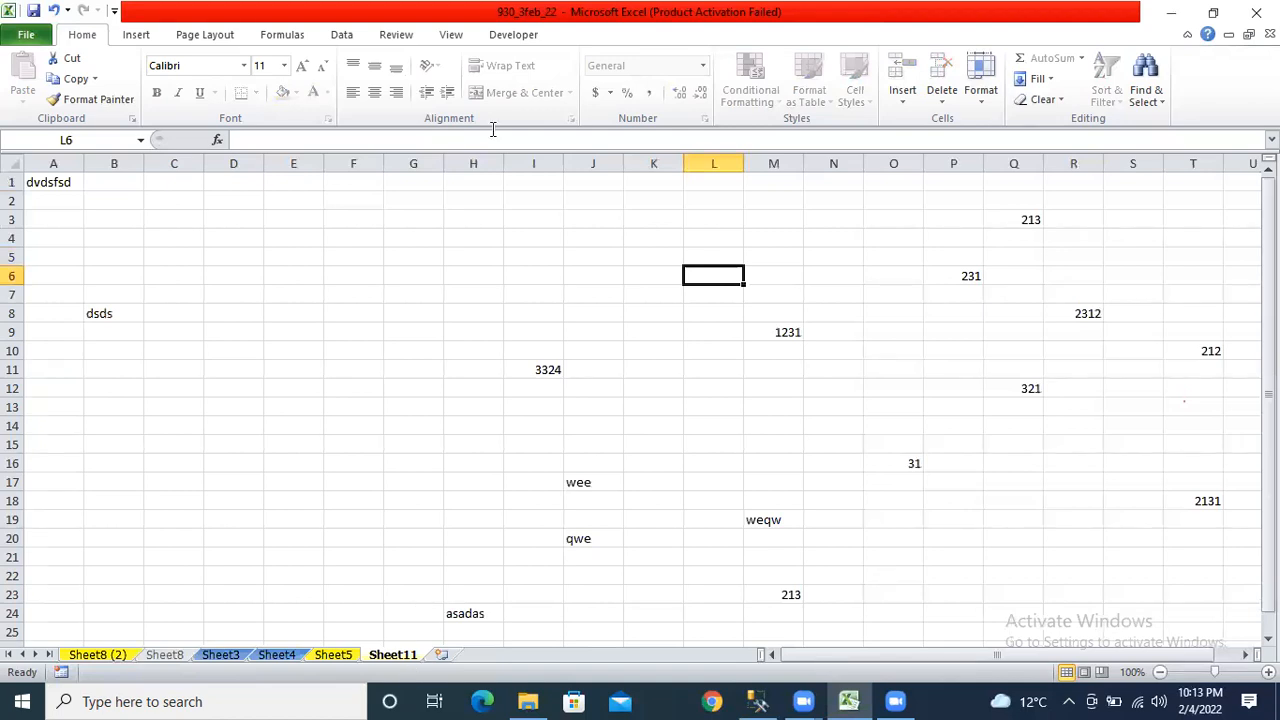
key(alt+F11)
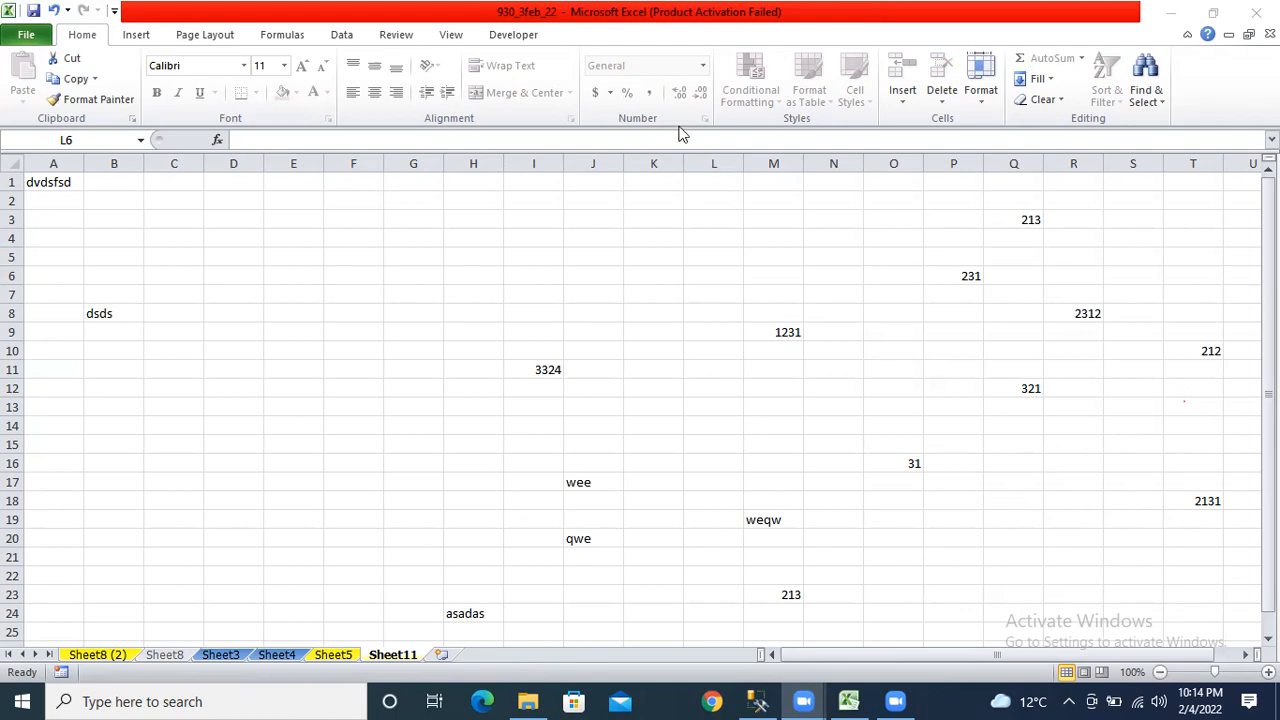
click(396, 658)
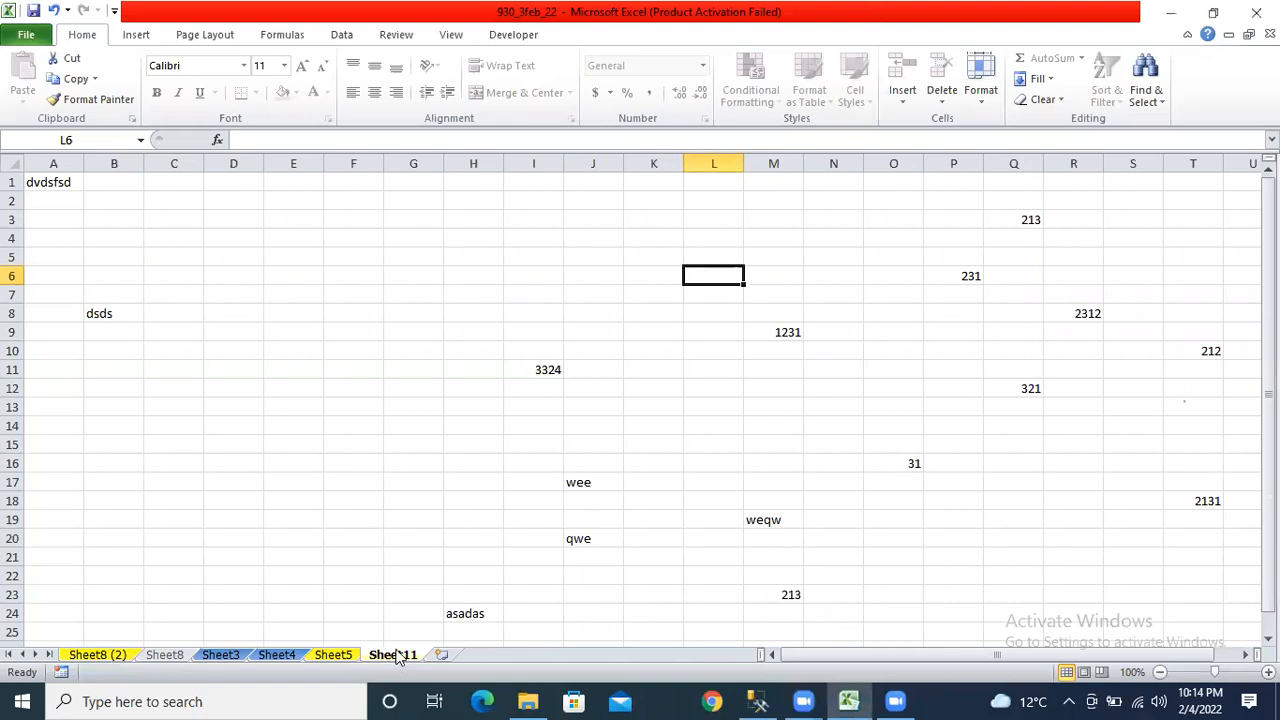
Unhide Sheet6, then unhide excel1 so it shows again.
right_click(397, 657)
click(431, 610)
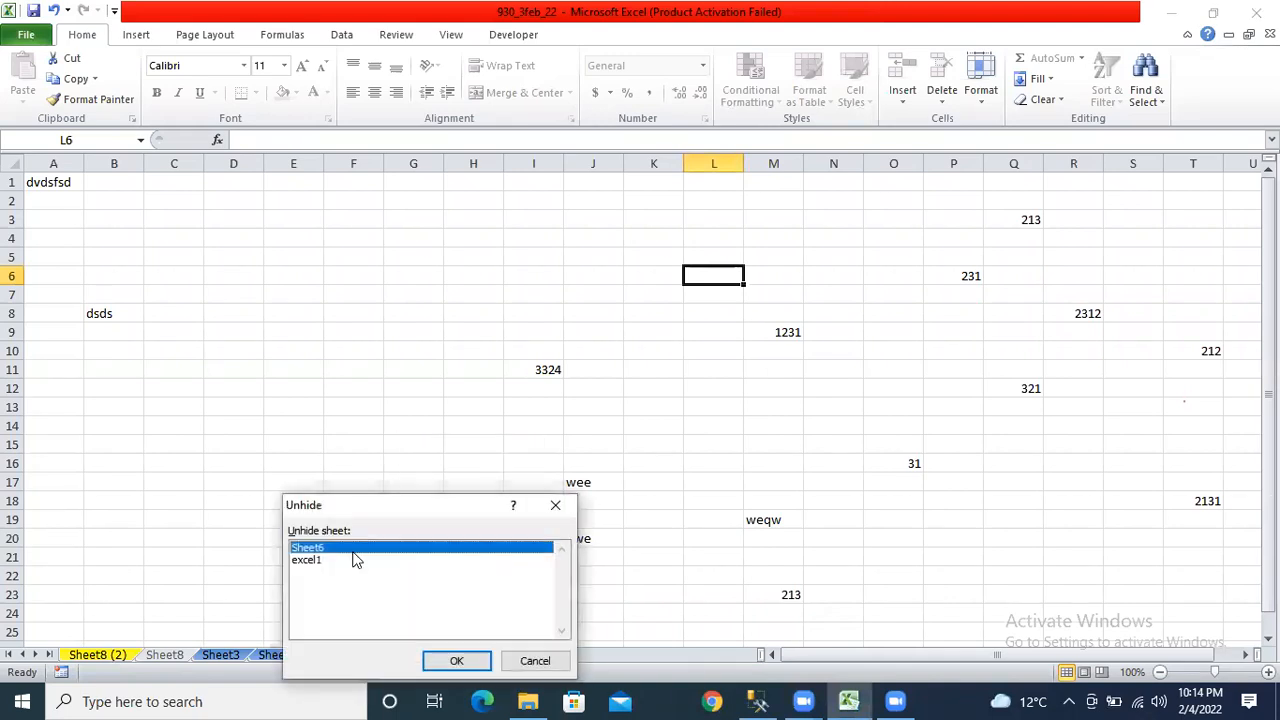
click(456, 660)
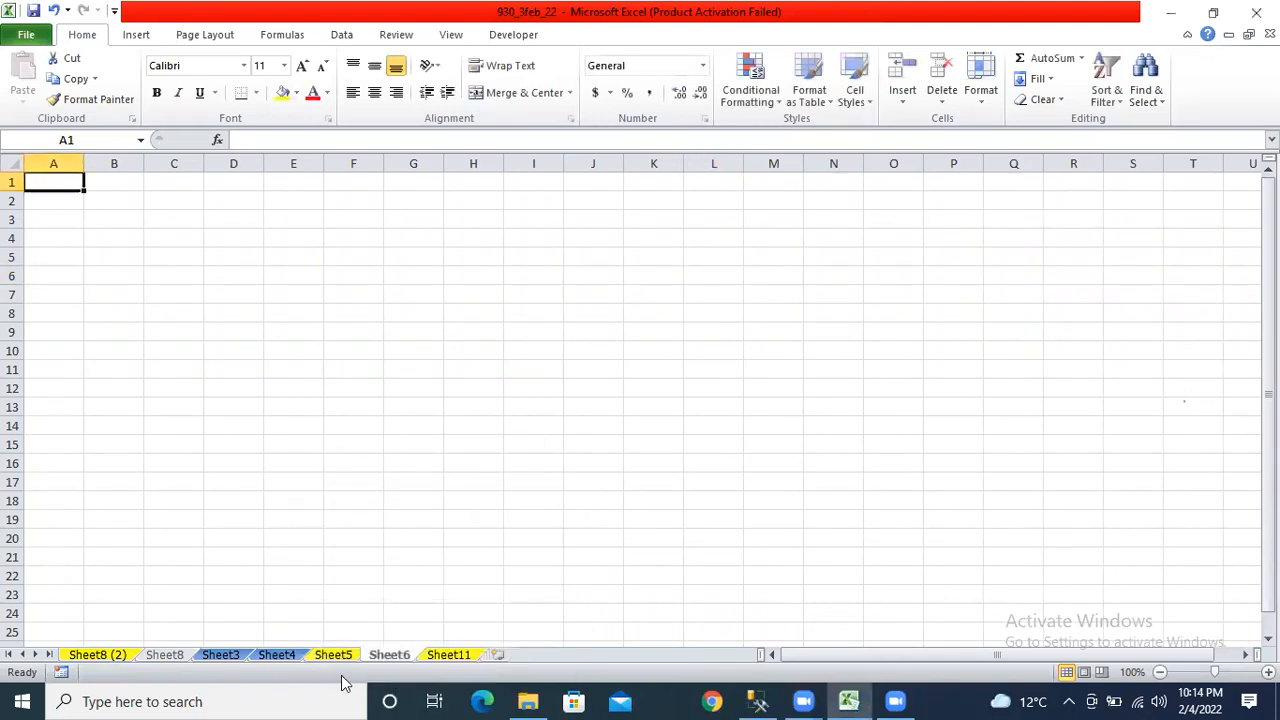
right_click(392, 656)
click(440, 615)
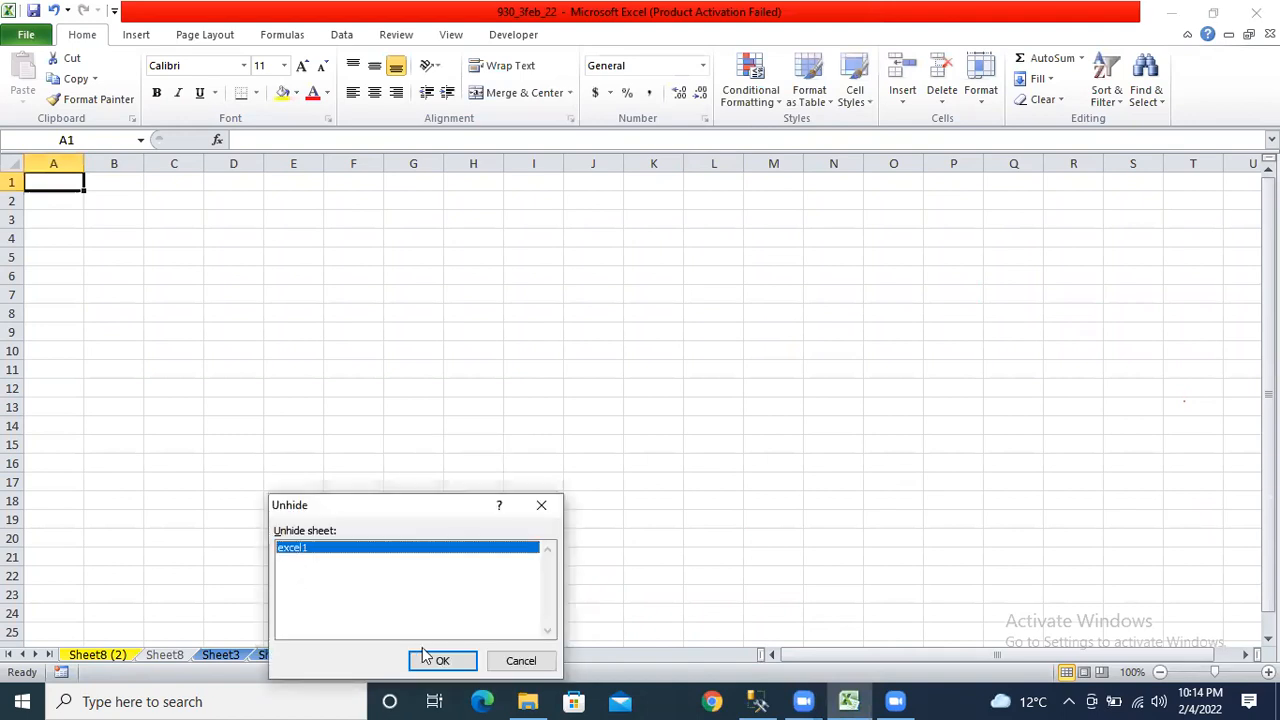
click(443, 661)
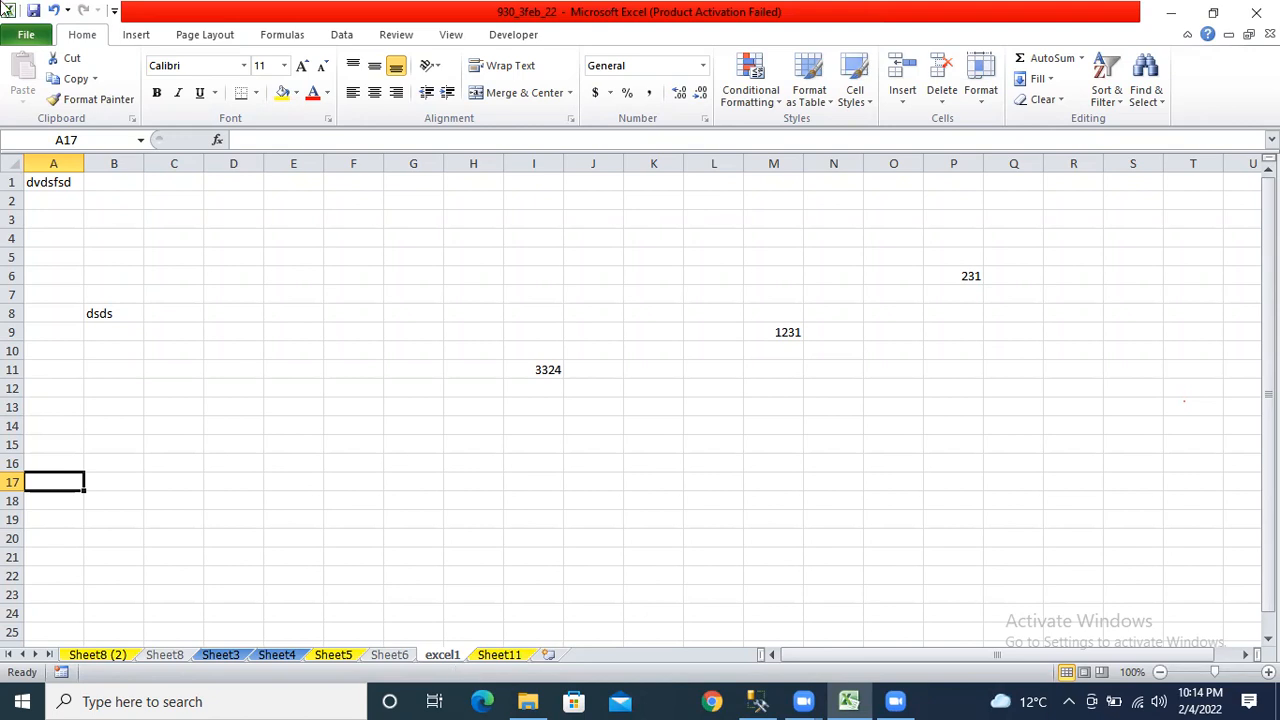
click(33, 11)
click(96, 232)
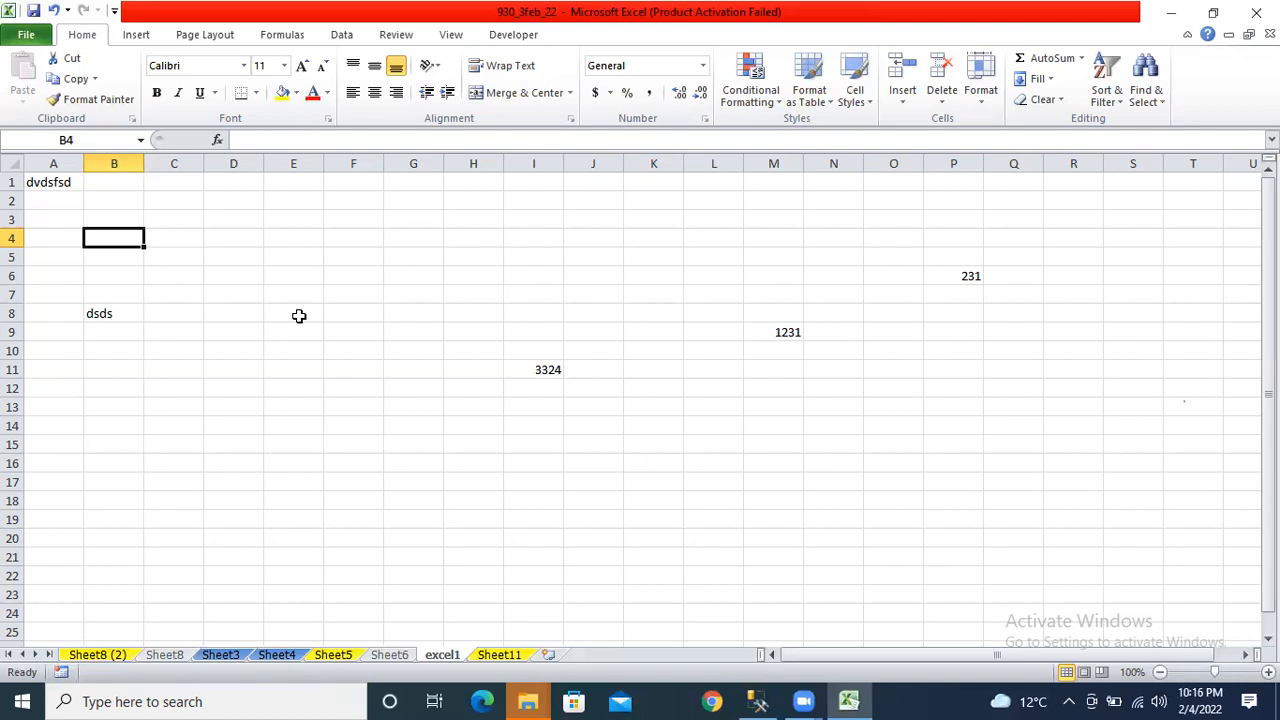
click(551, 257)
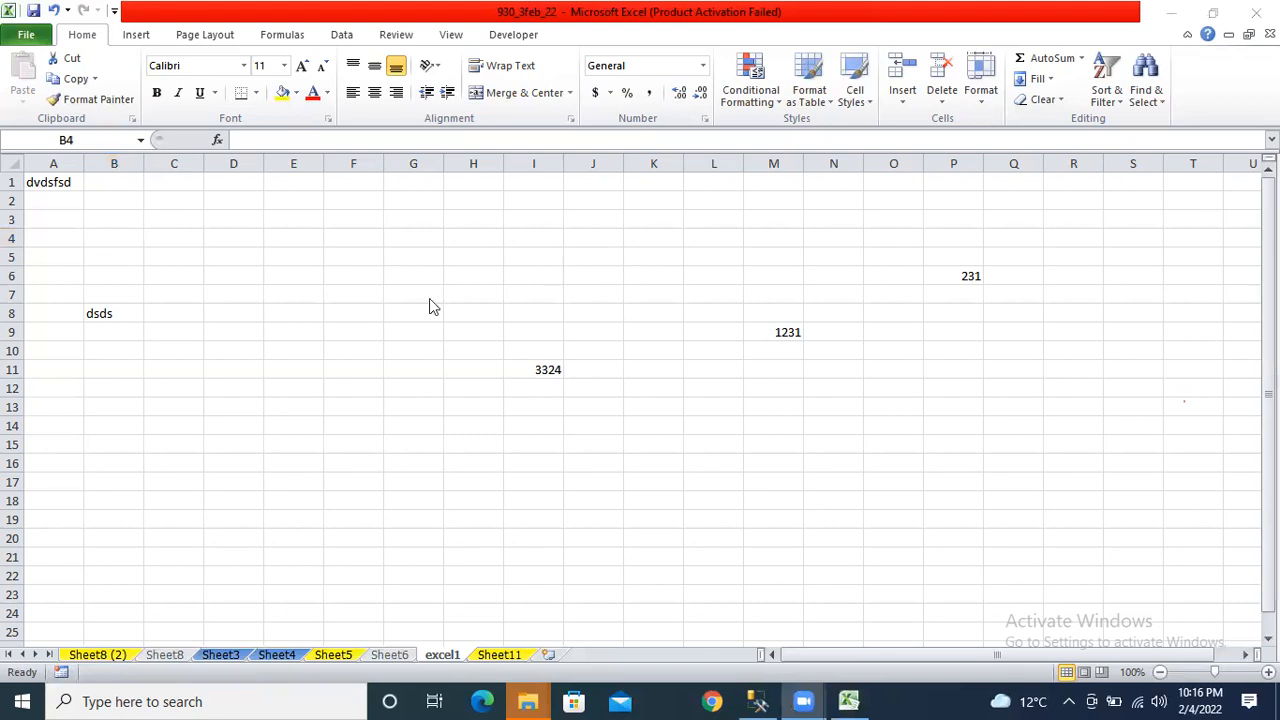
click(439, 654)
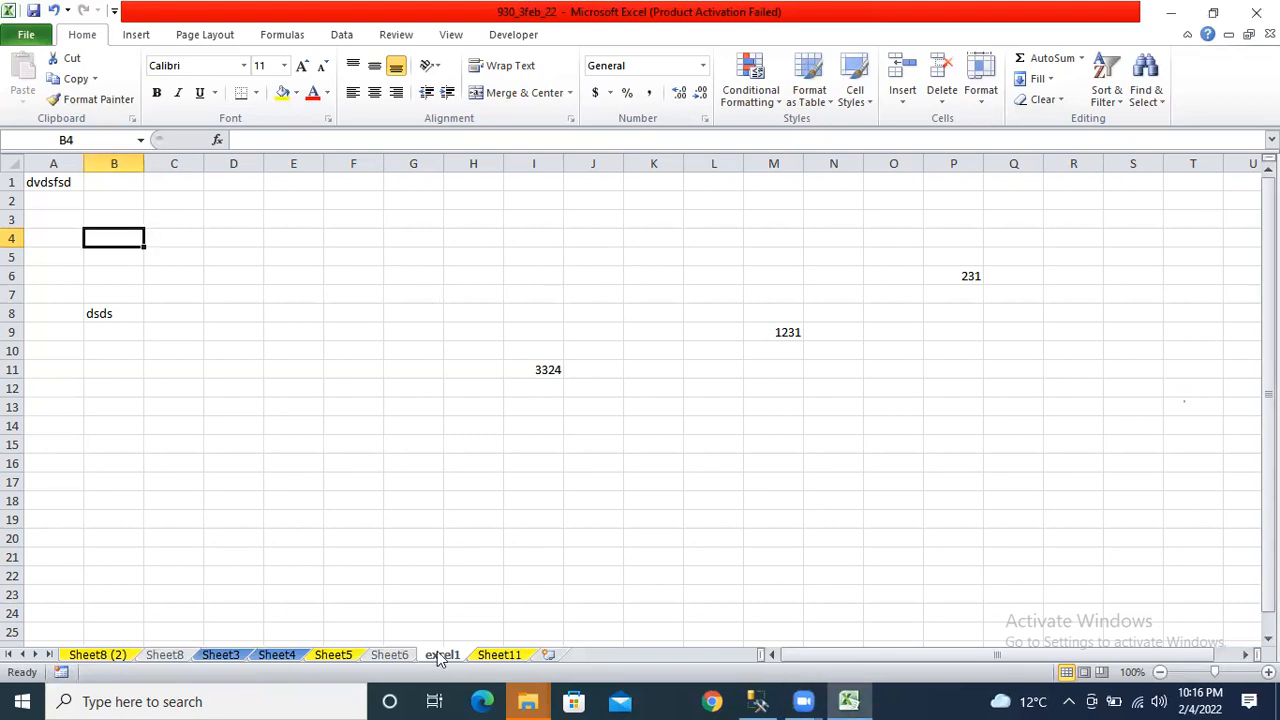
Hide the Sheet11 worksheet, leaving excel1 on screen.
right_click(449, 662)
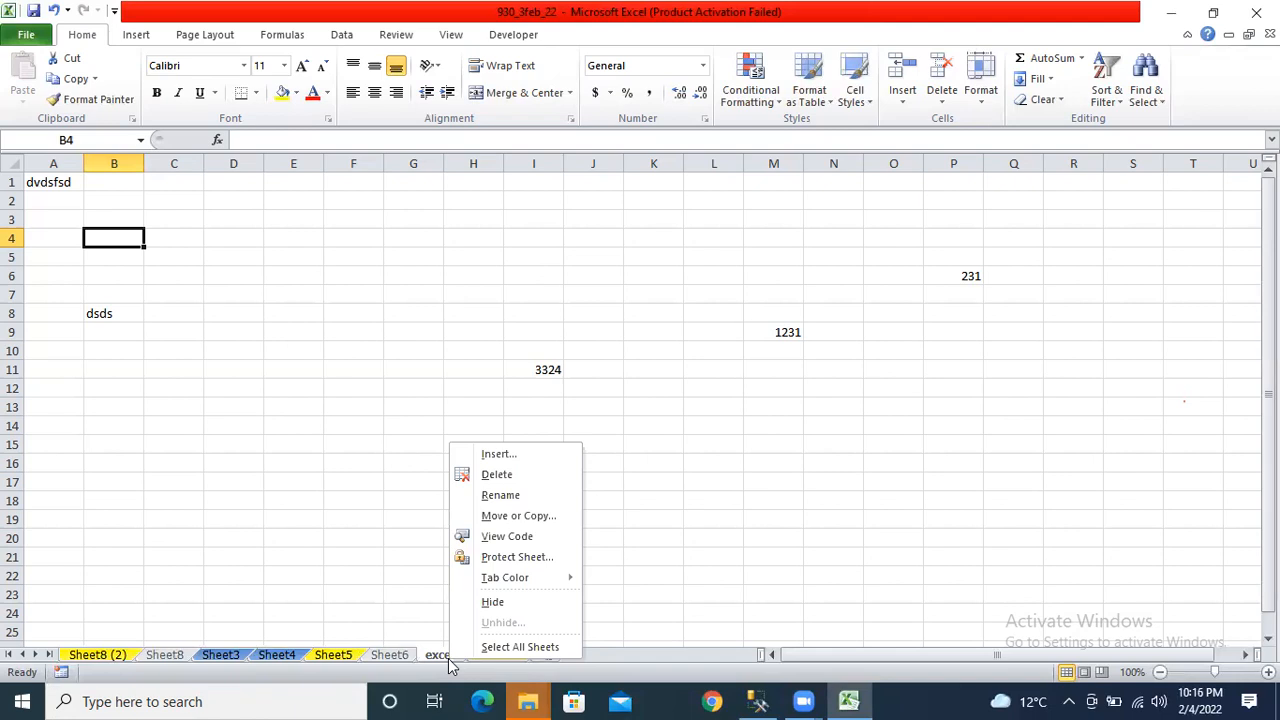
click(405, 652)
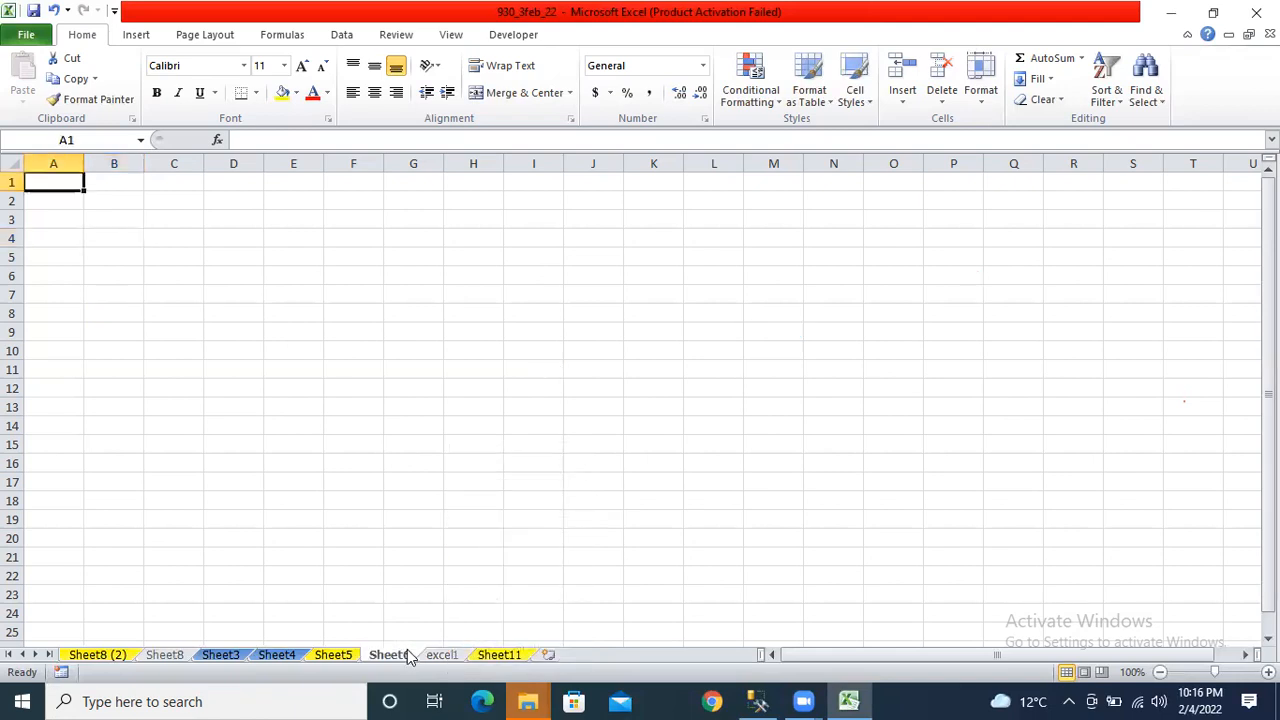
click(478, 655)
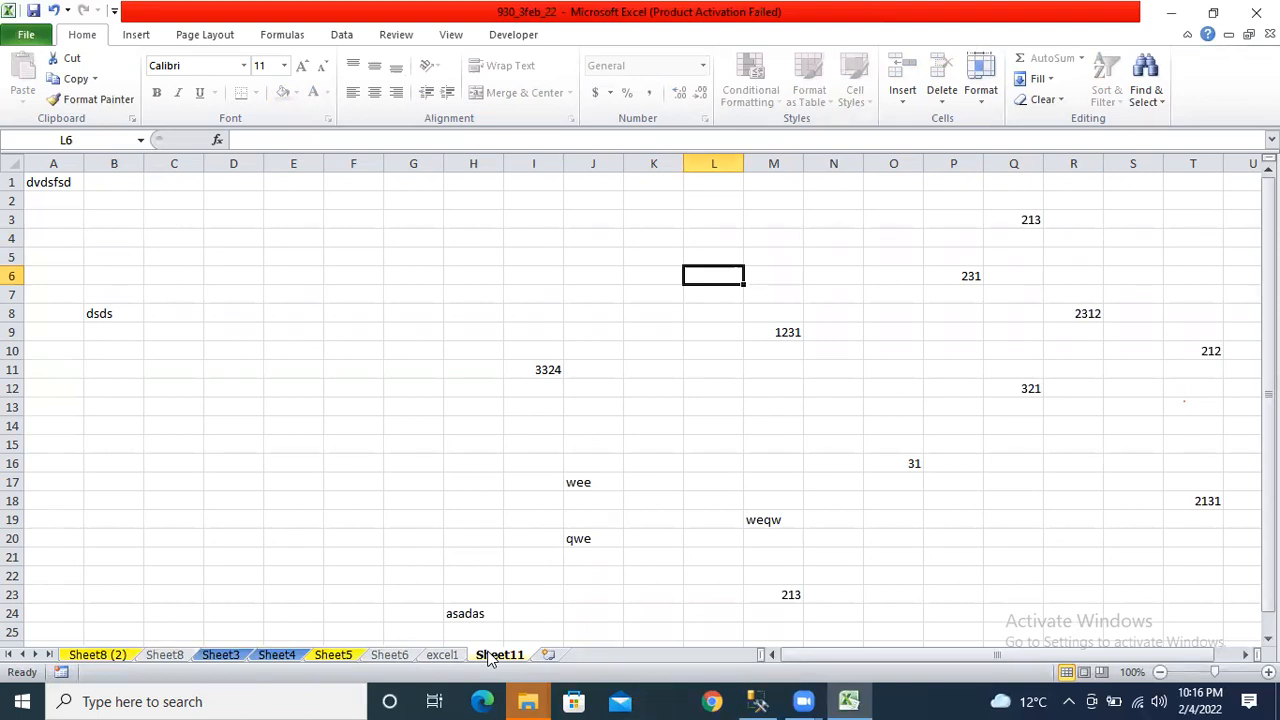
right_click(489, 656)
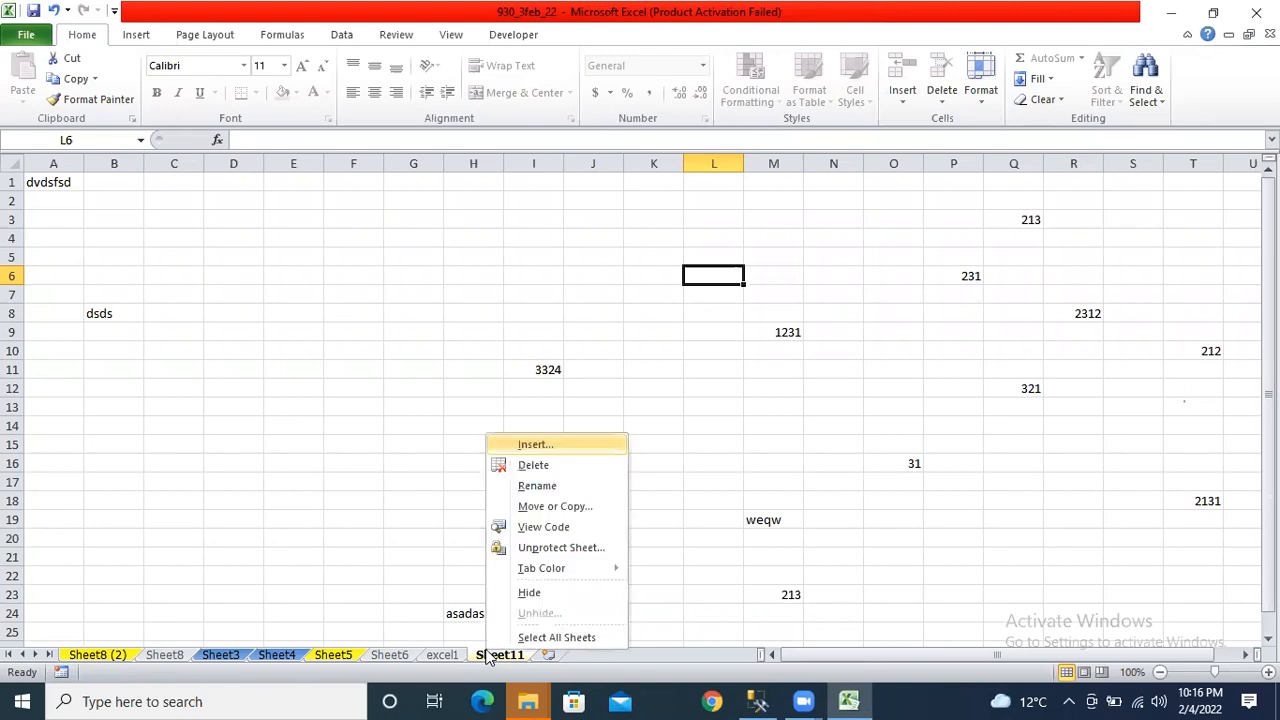
click(533, 596)
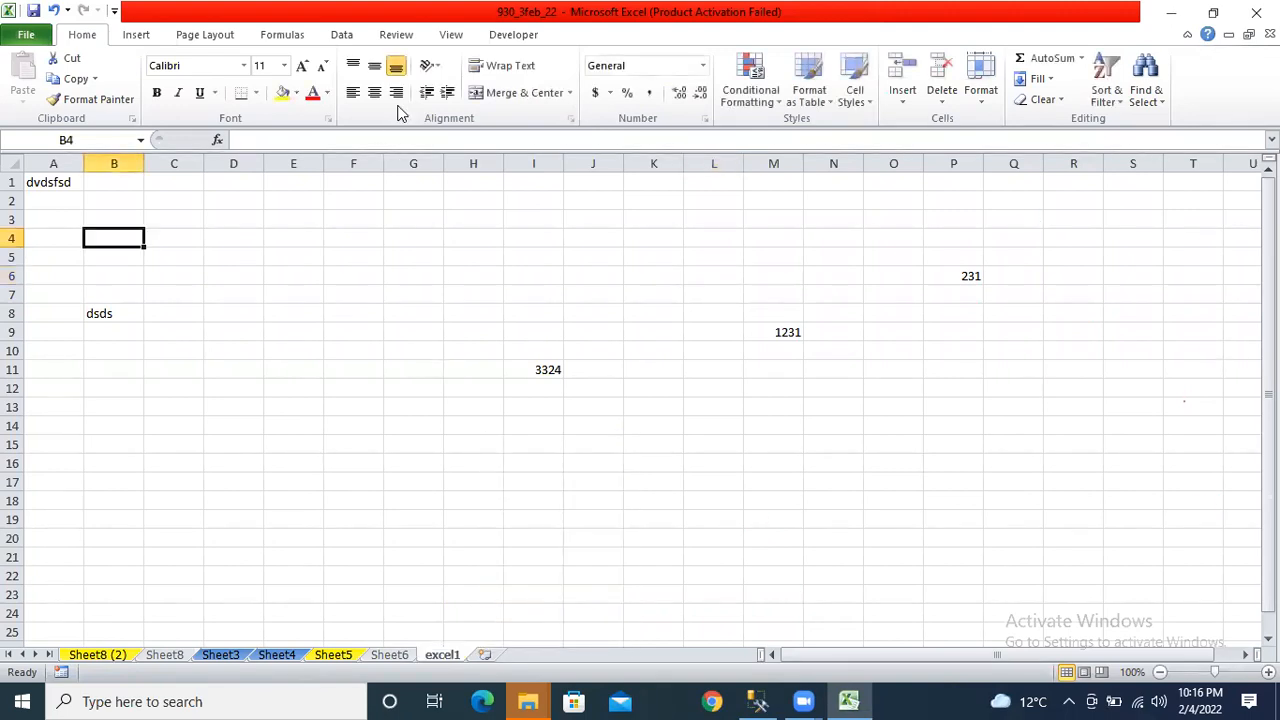
click(400, 38)
Protect the workbook structure with a password, entered and confirmed.
click(590, 85)
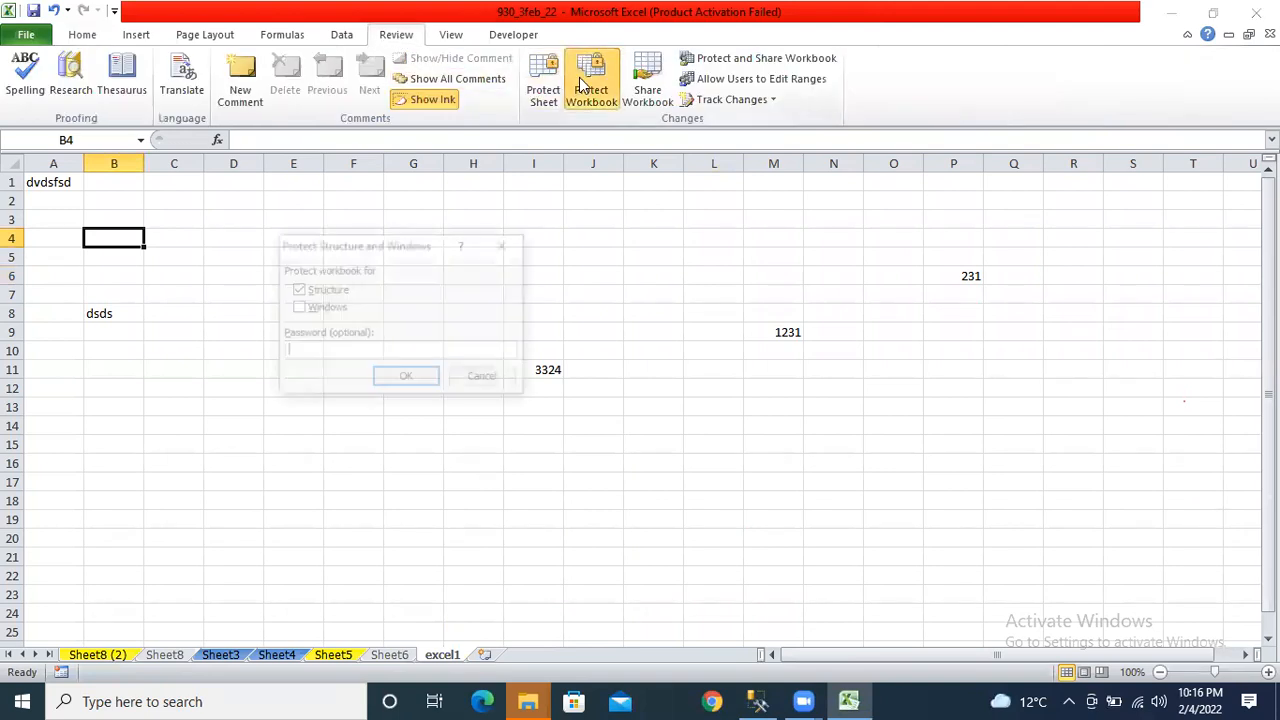
text(123)
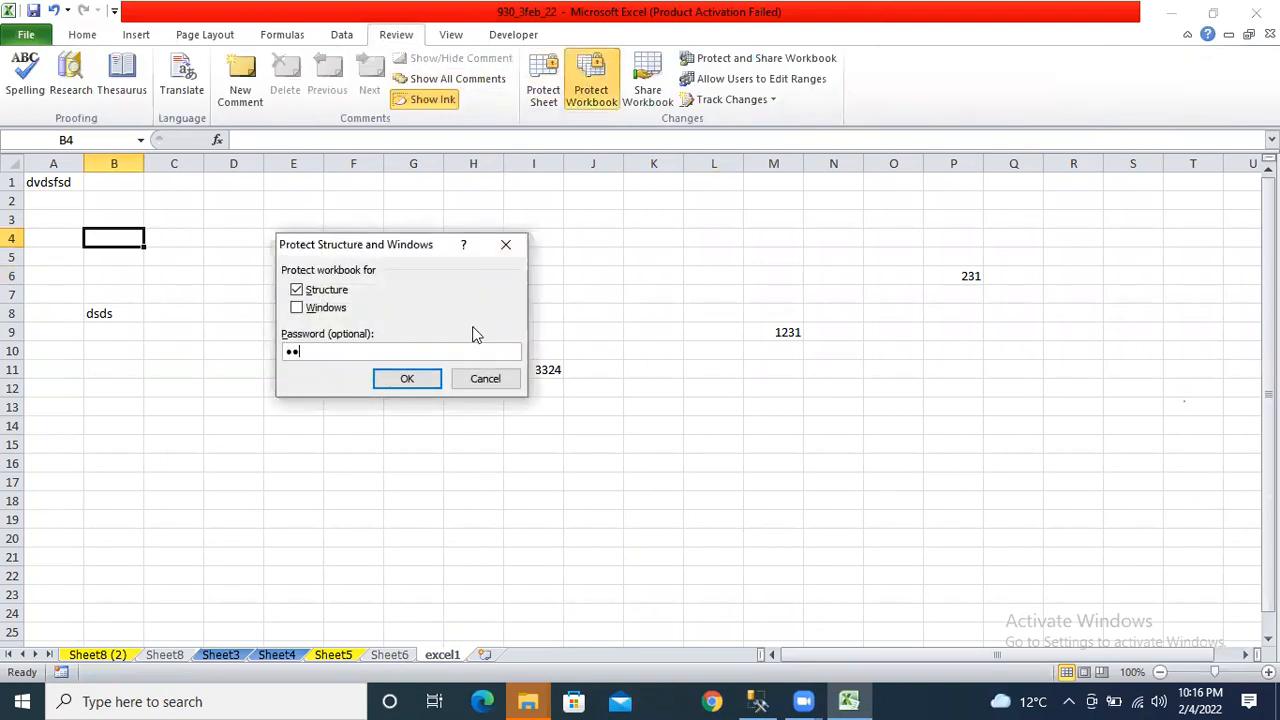
key(Return)
text(123)
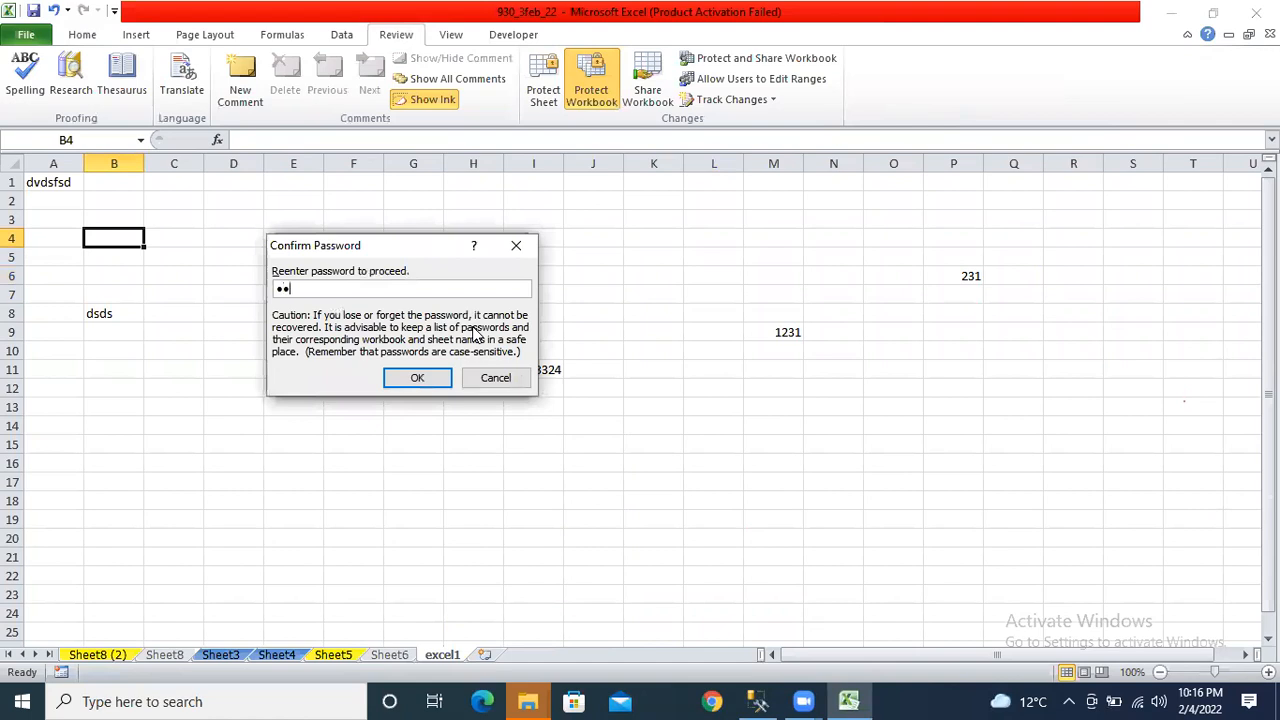
key(Return)
Check that the sheet-tab menu no longer allows structural changes.
click(438, 645)
right_click(441, 647)
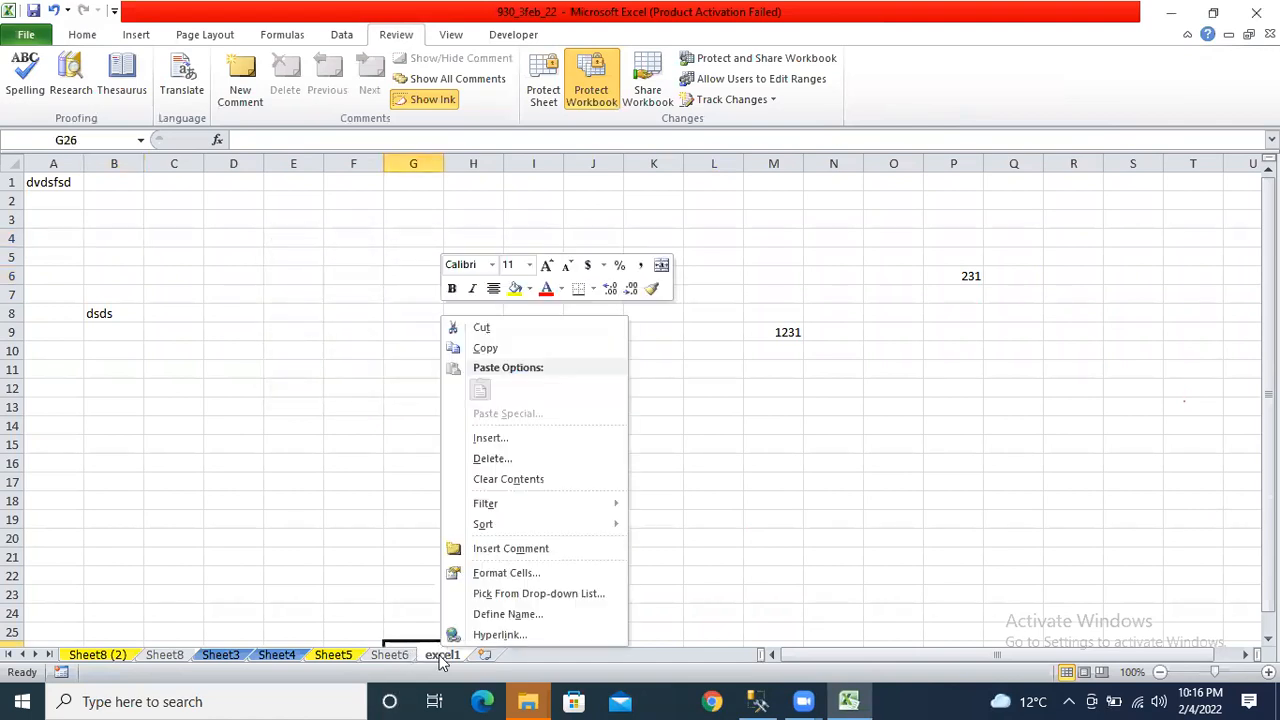
right_click(442, 655)
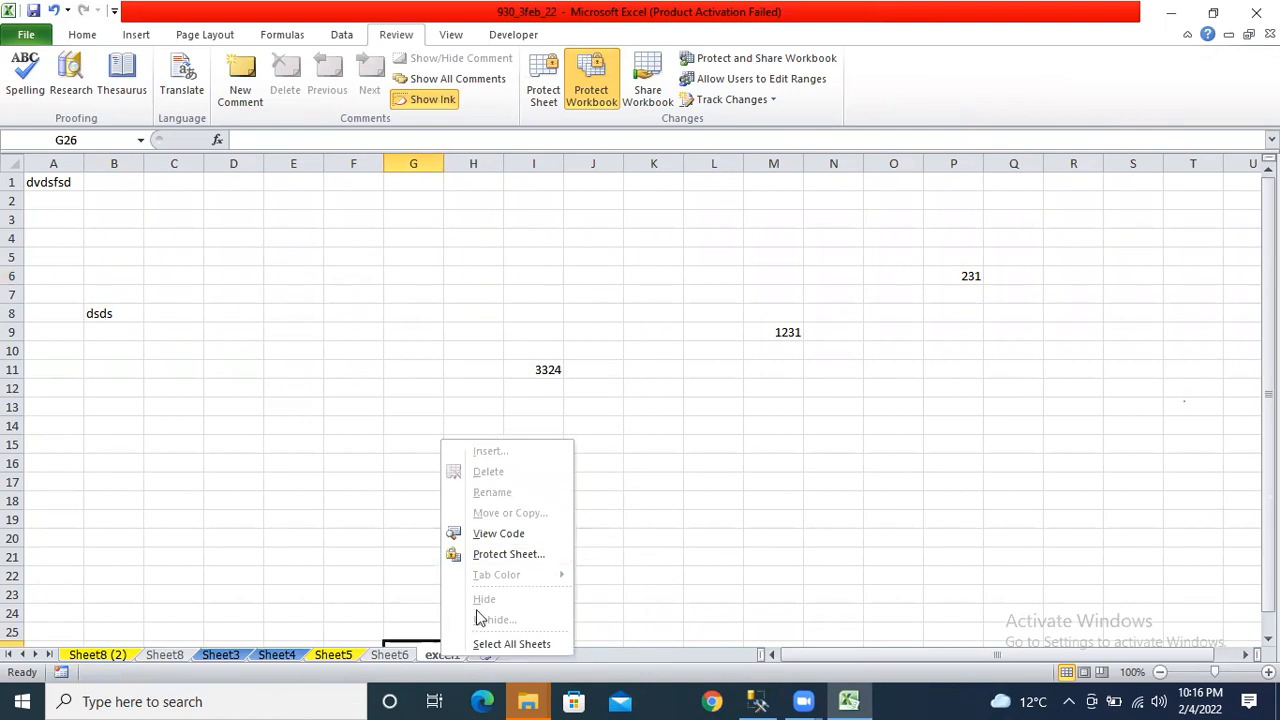
click(311, 541)
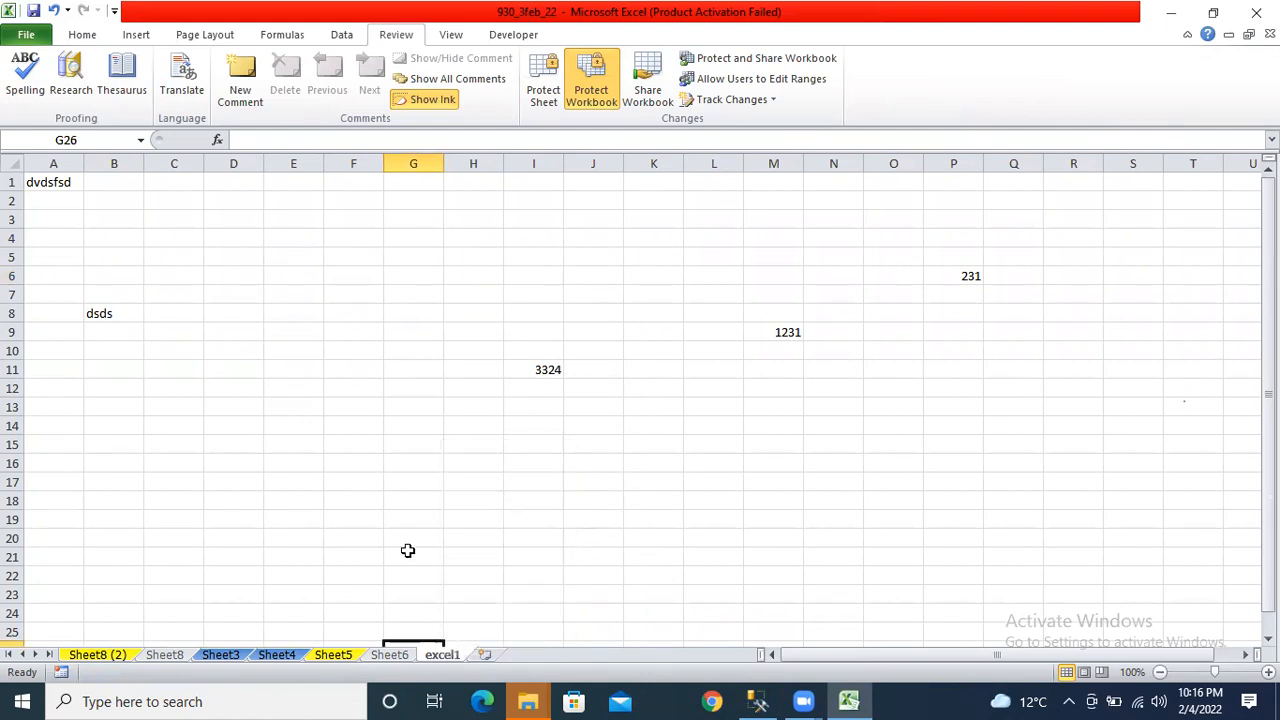
Remove the workbook protection with the password, then switch to Sheet6 and Sheet5.
click(567, 100)
text(12)
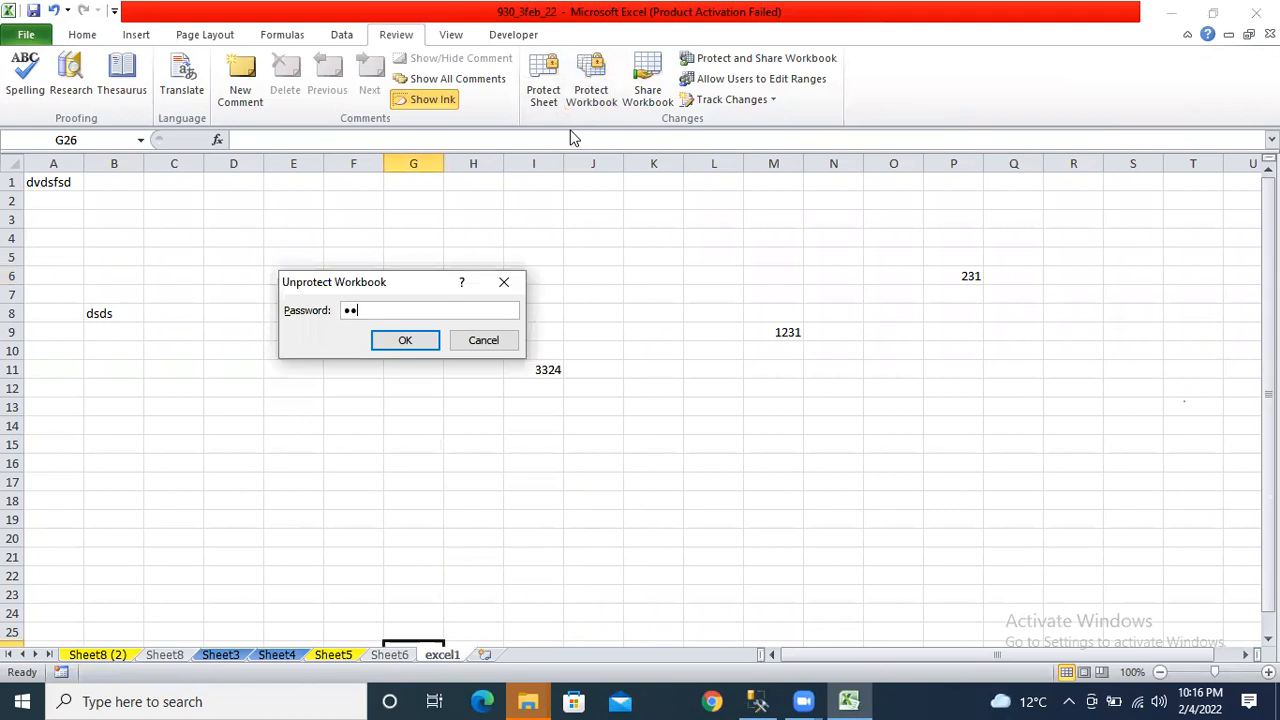
key(Return)
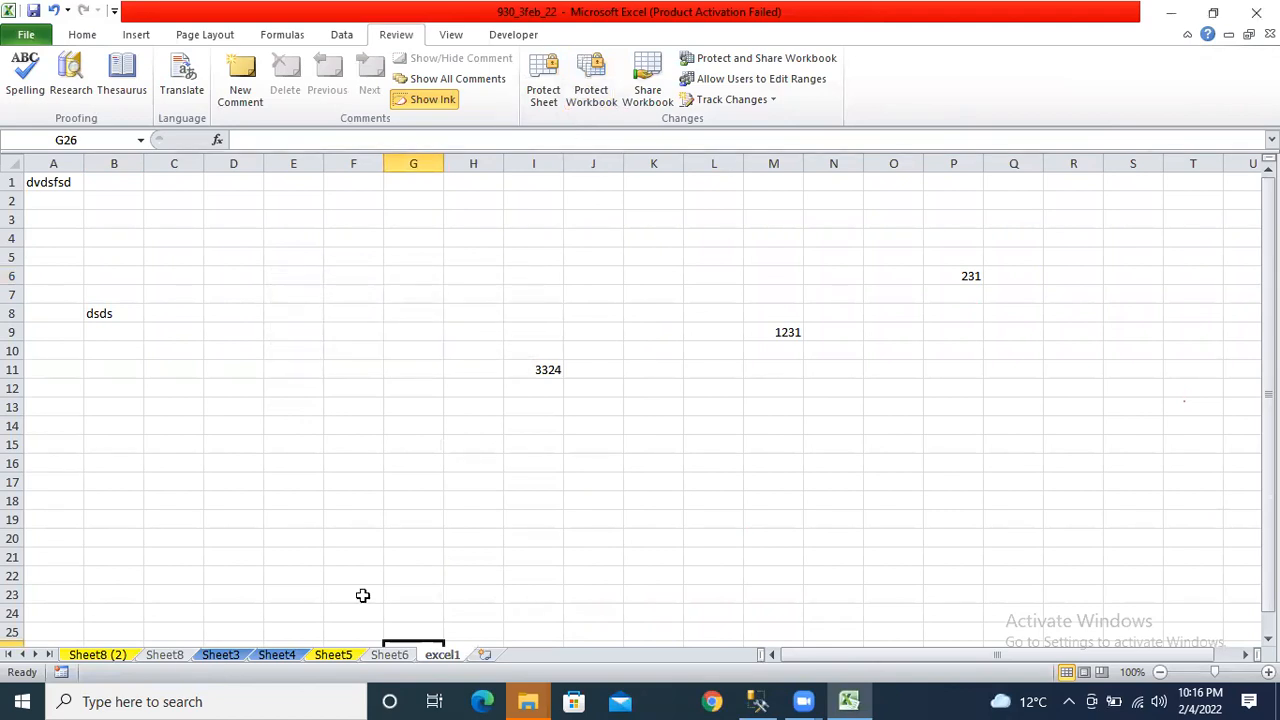
click(393, 658)
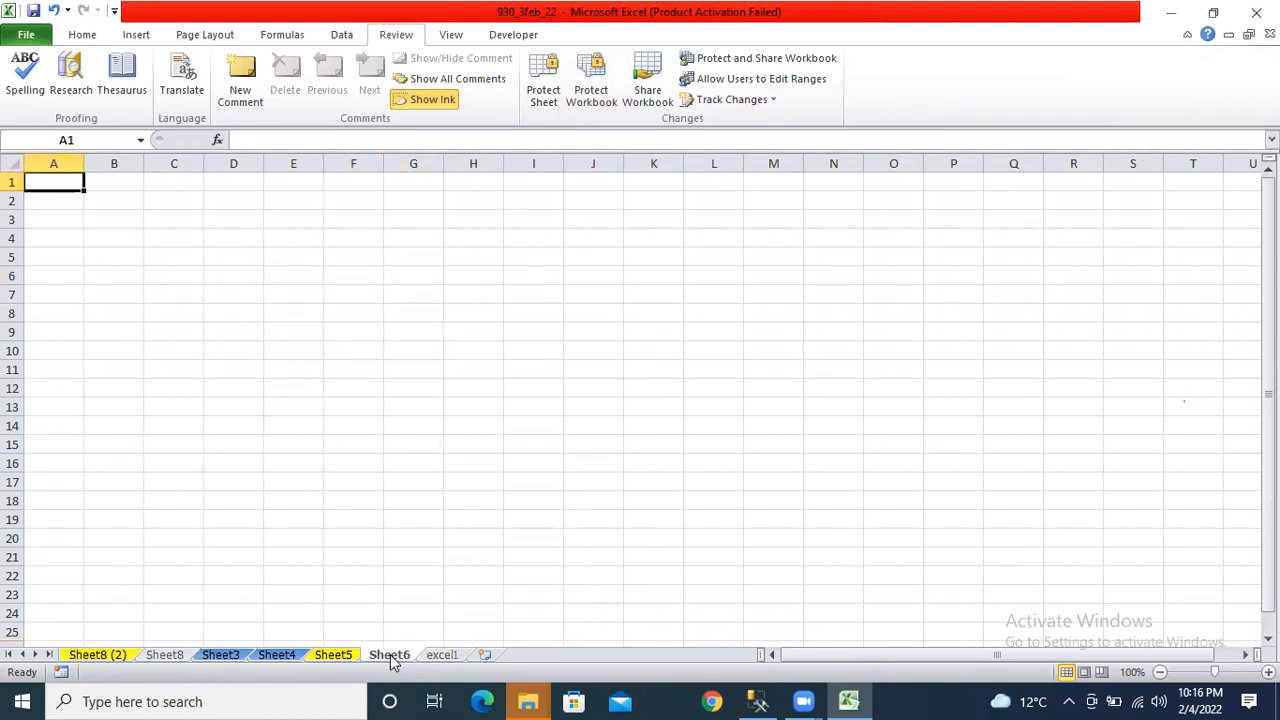
click(338, 655)
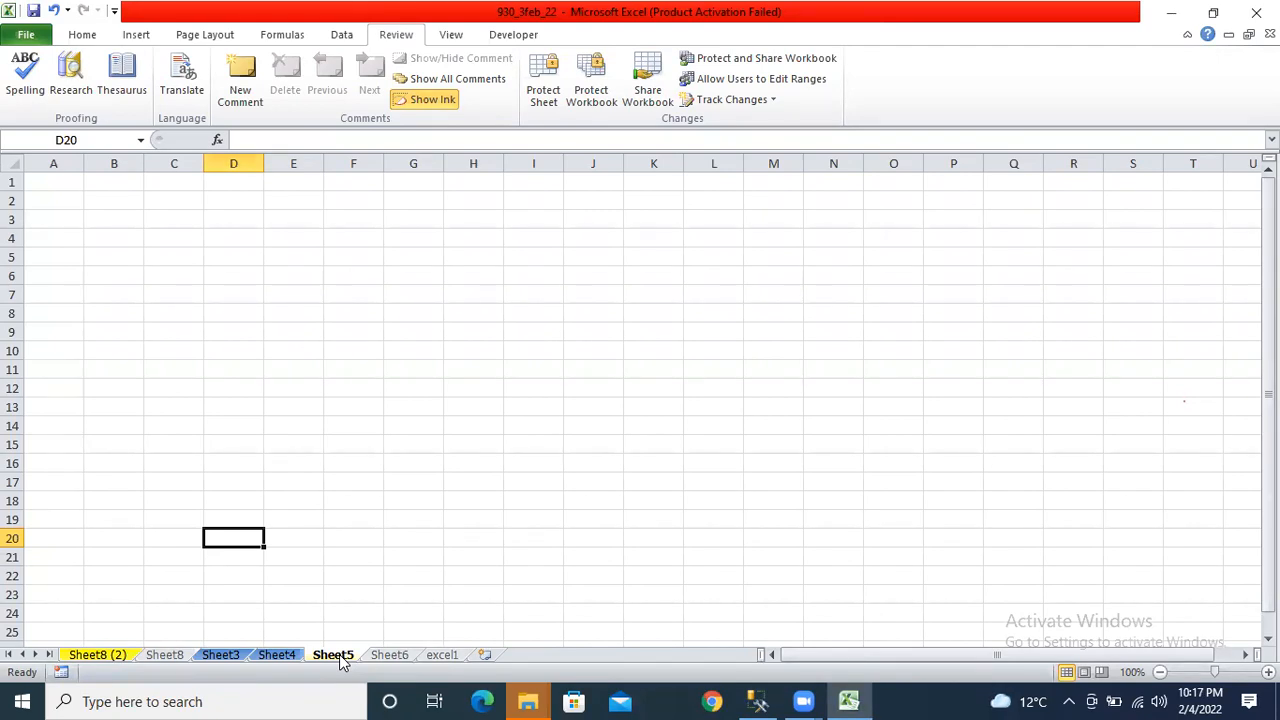
Back out of protecting Sheet8 (2) and move to the excel1 sheet.
click(214, 656)
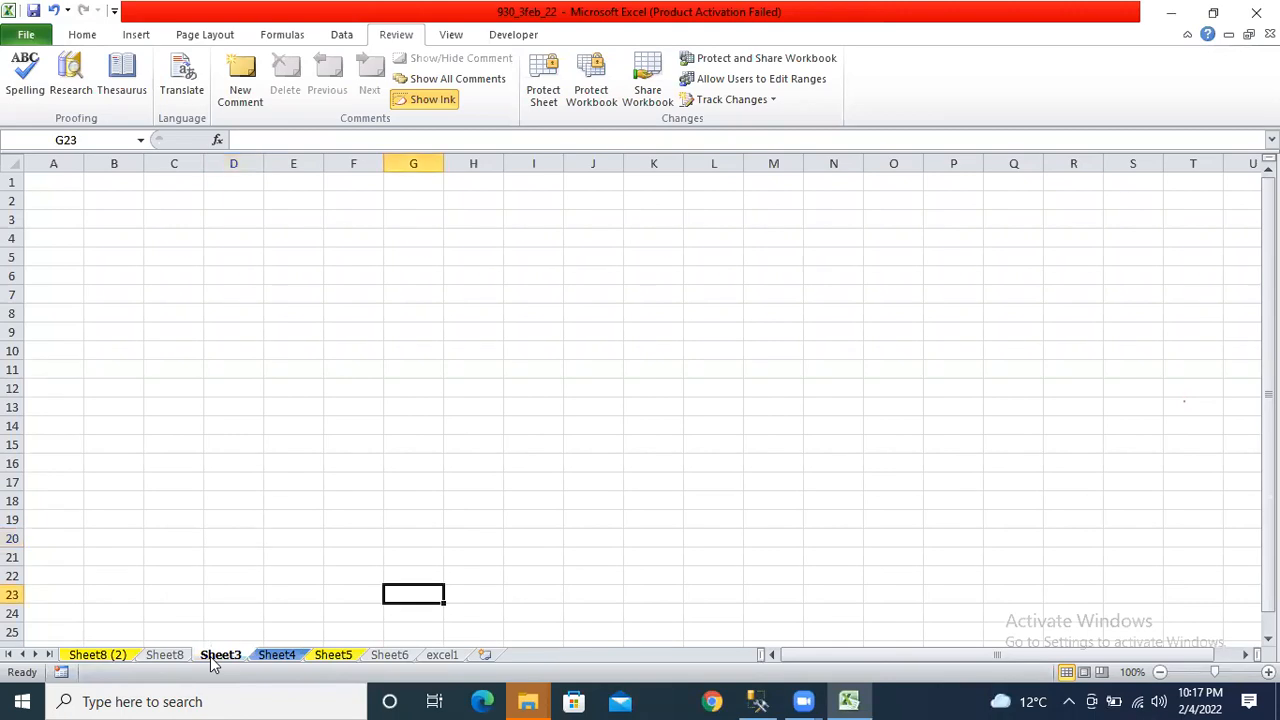
click(84, 656)
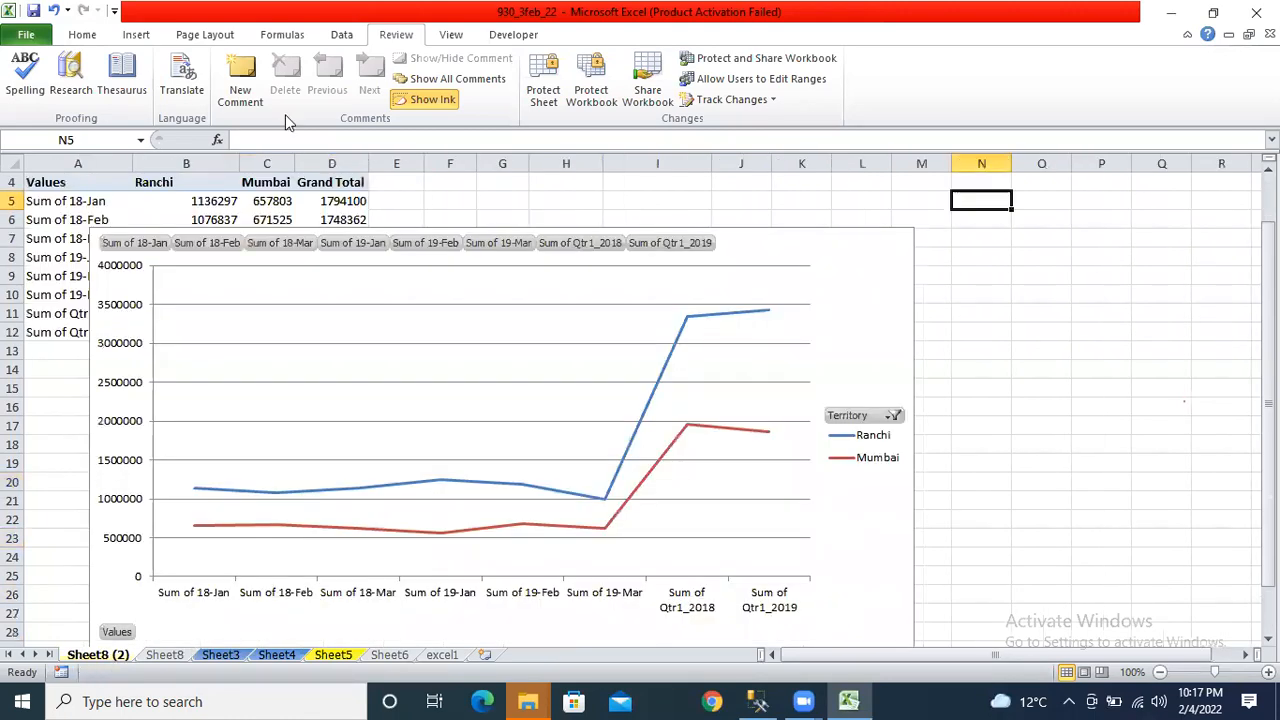
click(550, 86)
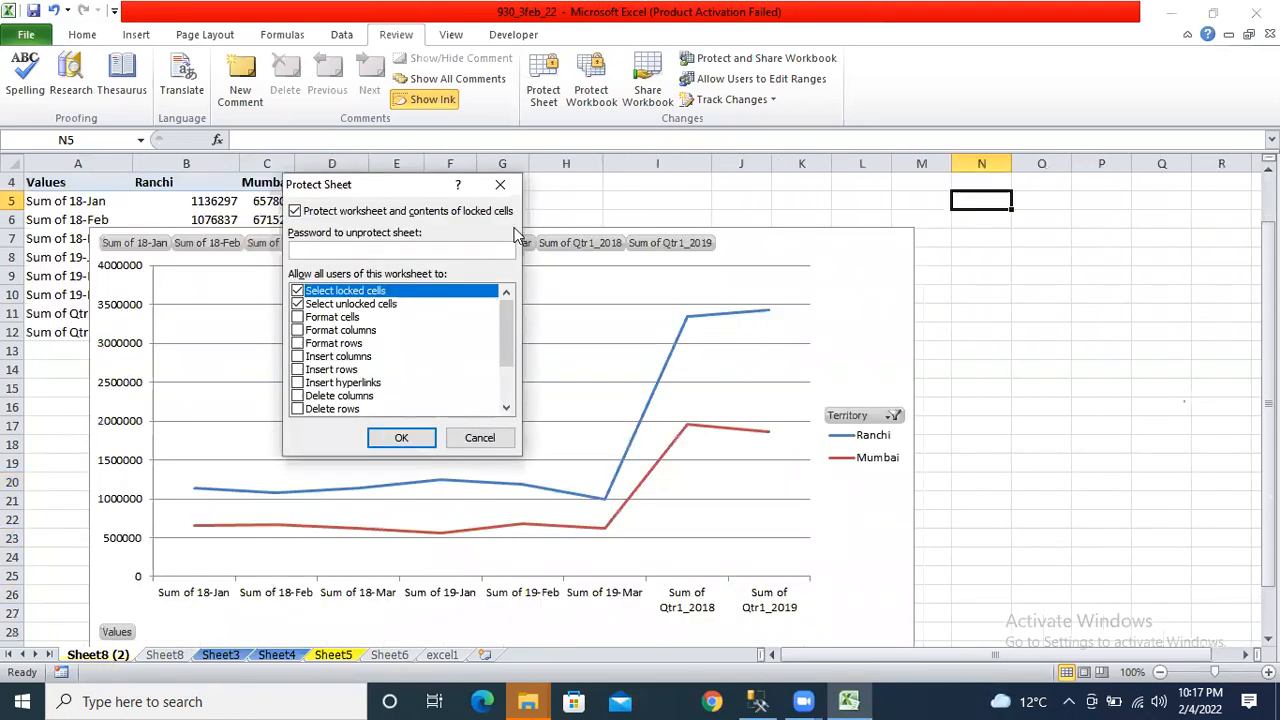
click(500, 185)
click(447, 656)
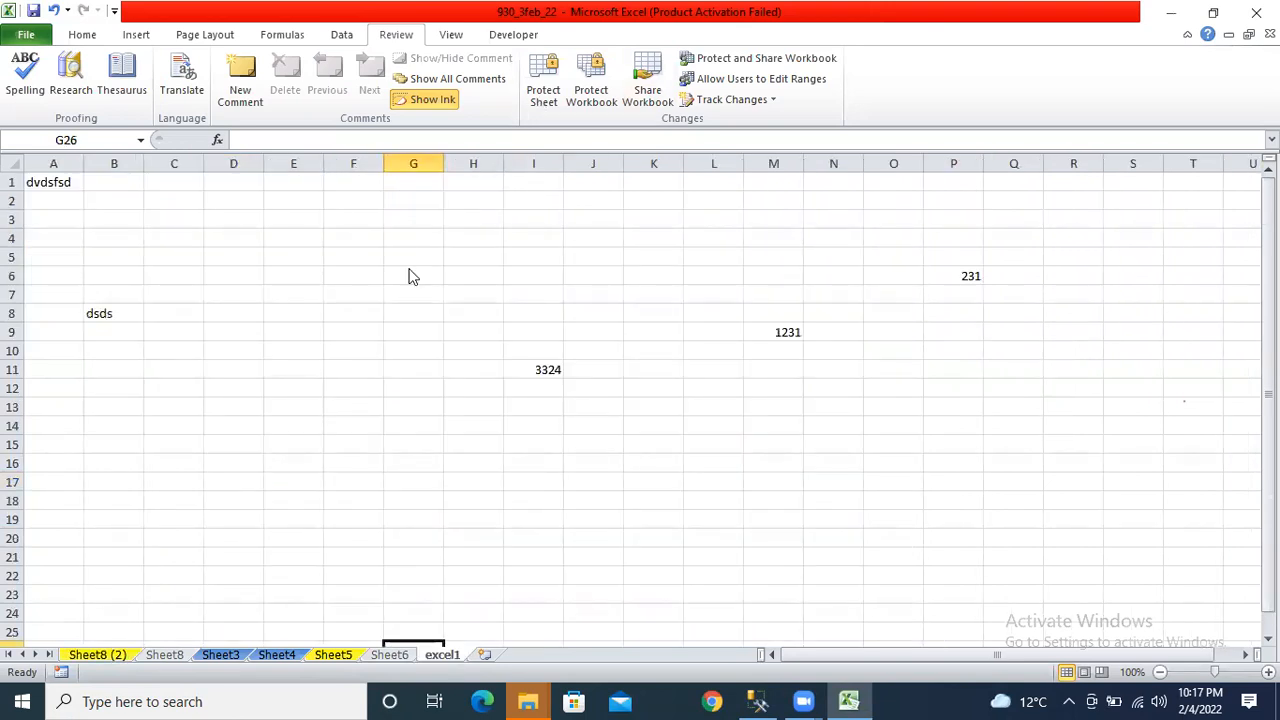
Protect excel1 with a confirmed password and verify editing cell B5 is refused.
text(●●)
key(Return)
text(●●)
key(Return)
double_click(92, 262)
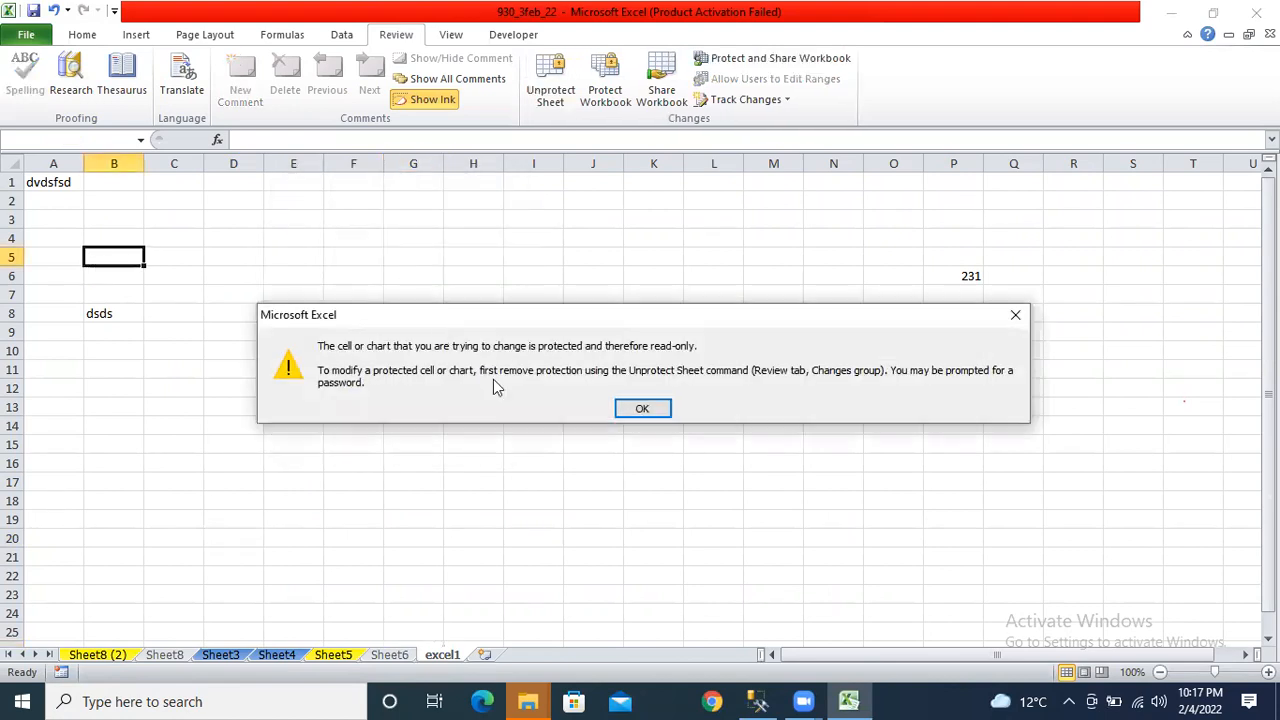
click(648, 409)
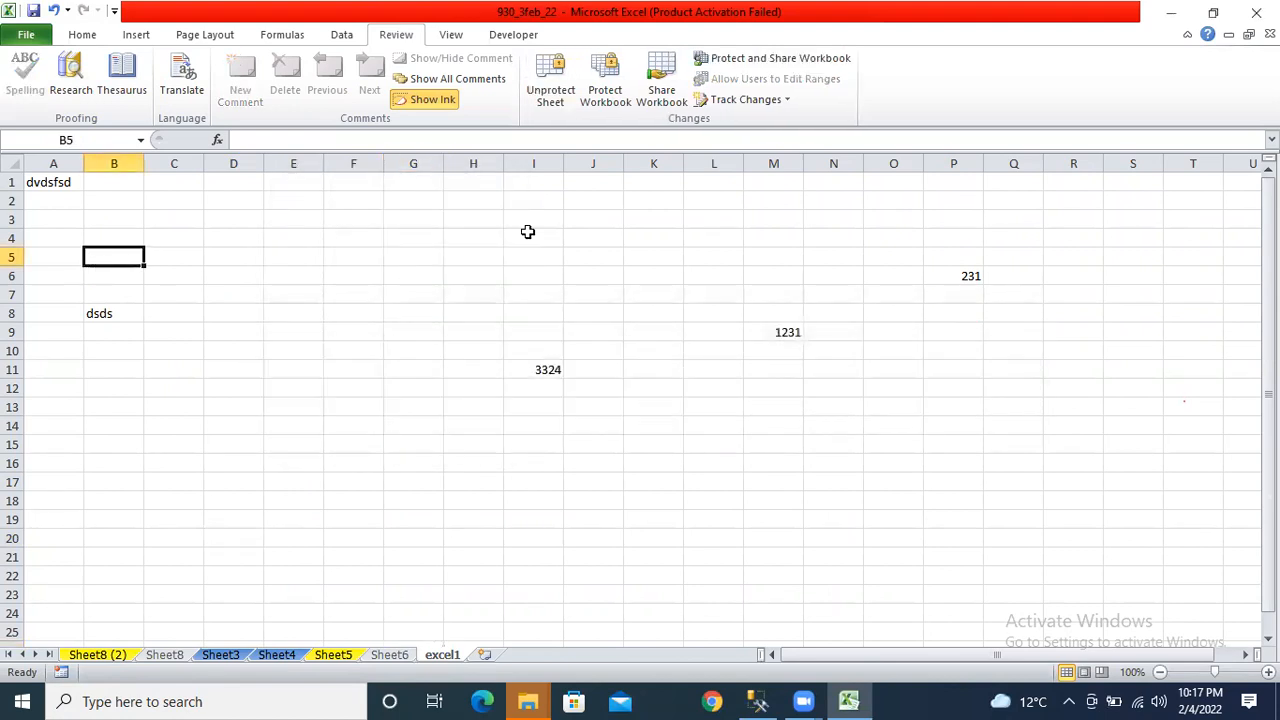
Unprotect excel1 with its password and select cells F4, I10 and G1.
click(536, 99)
text(●●)
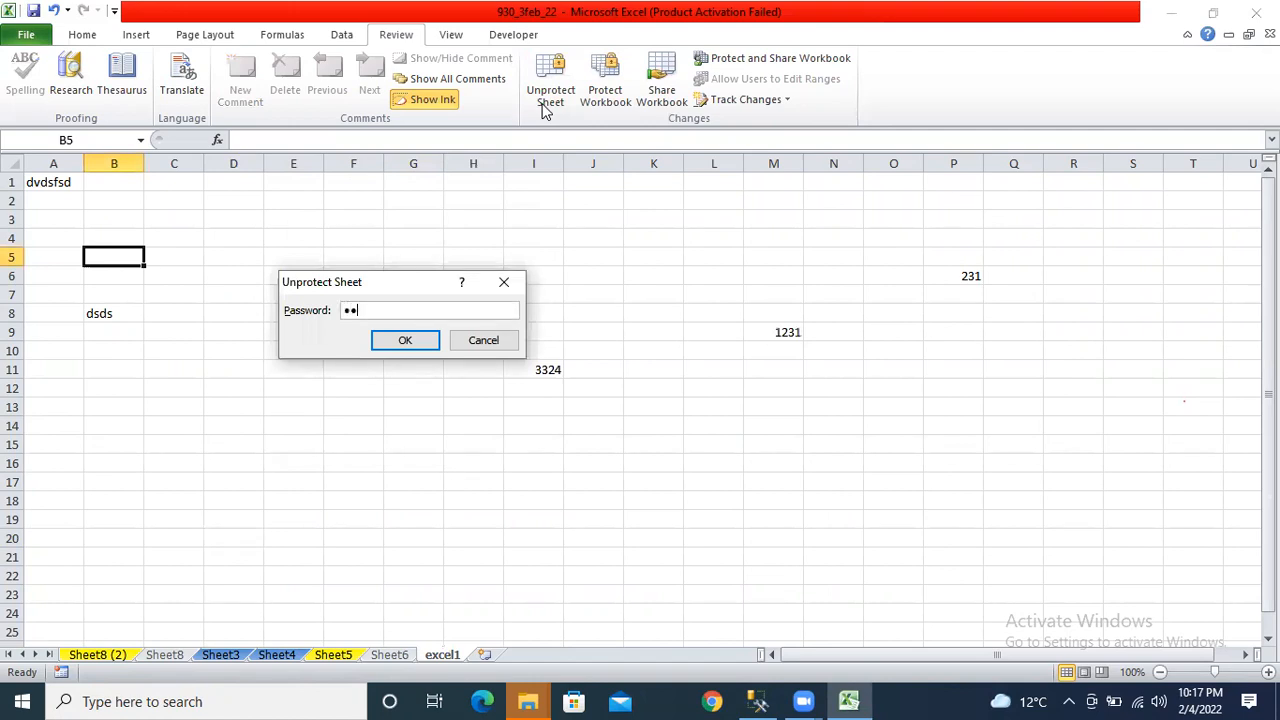
key(Return)
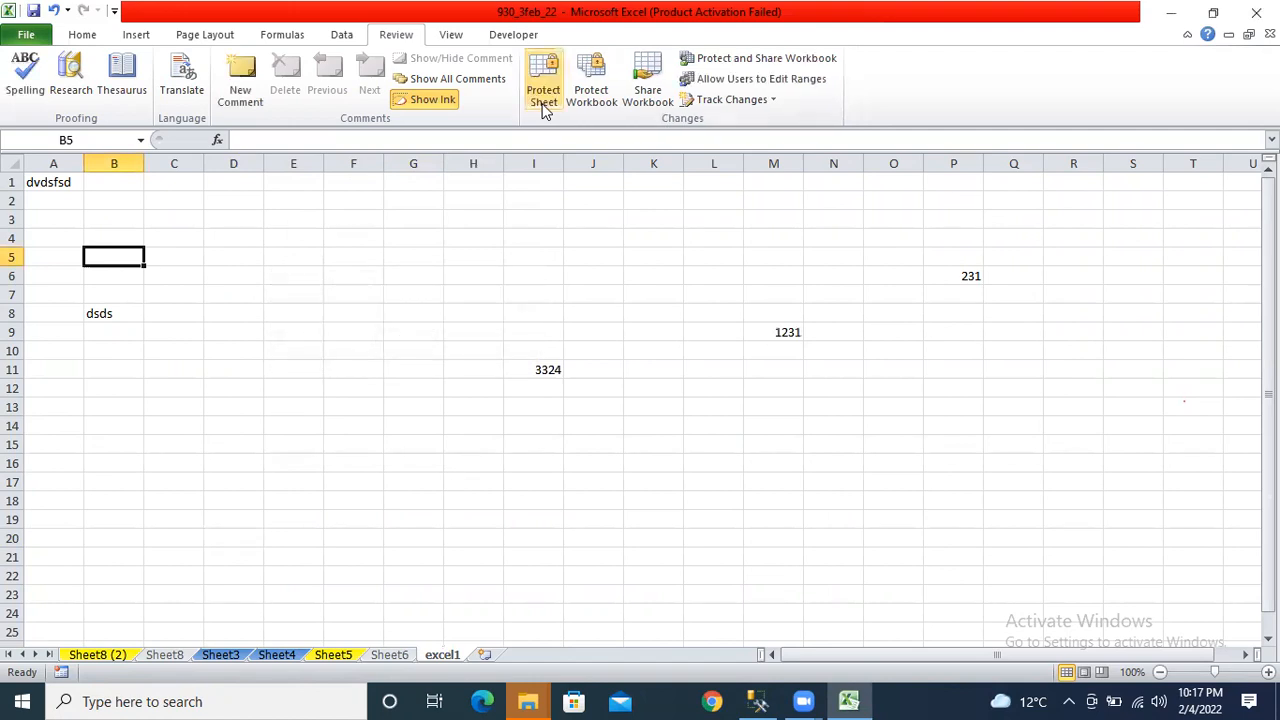
click(351, 238)
click(533, 350)
click(425, 185)
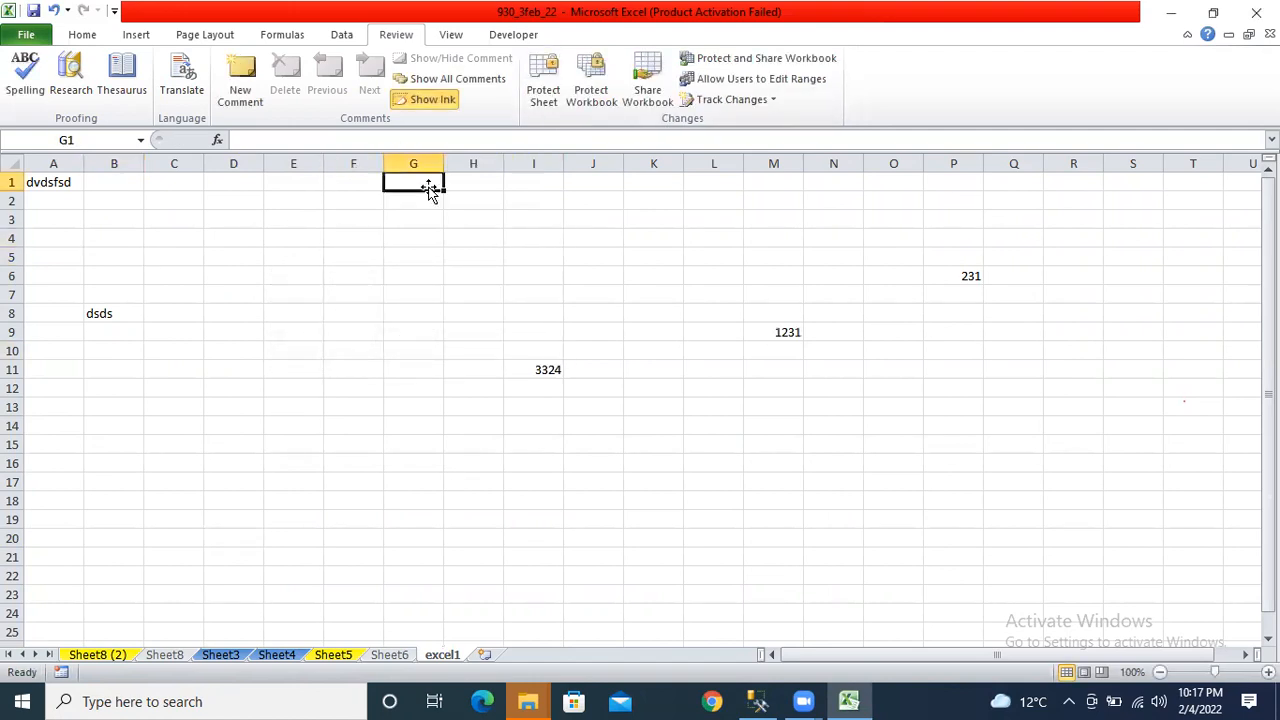
Review the Protect Workbook options under File > Info, then close Excel, saving changes.
click(24, 37)
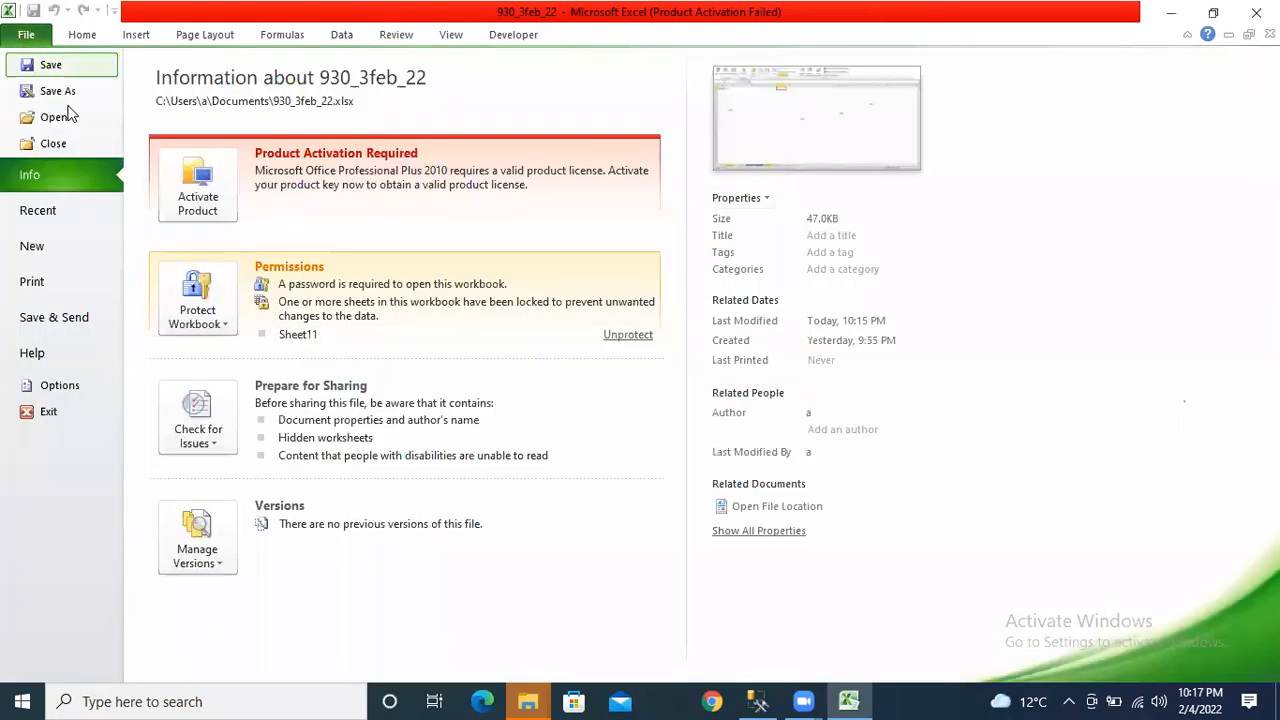
click(222, 312)
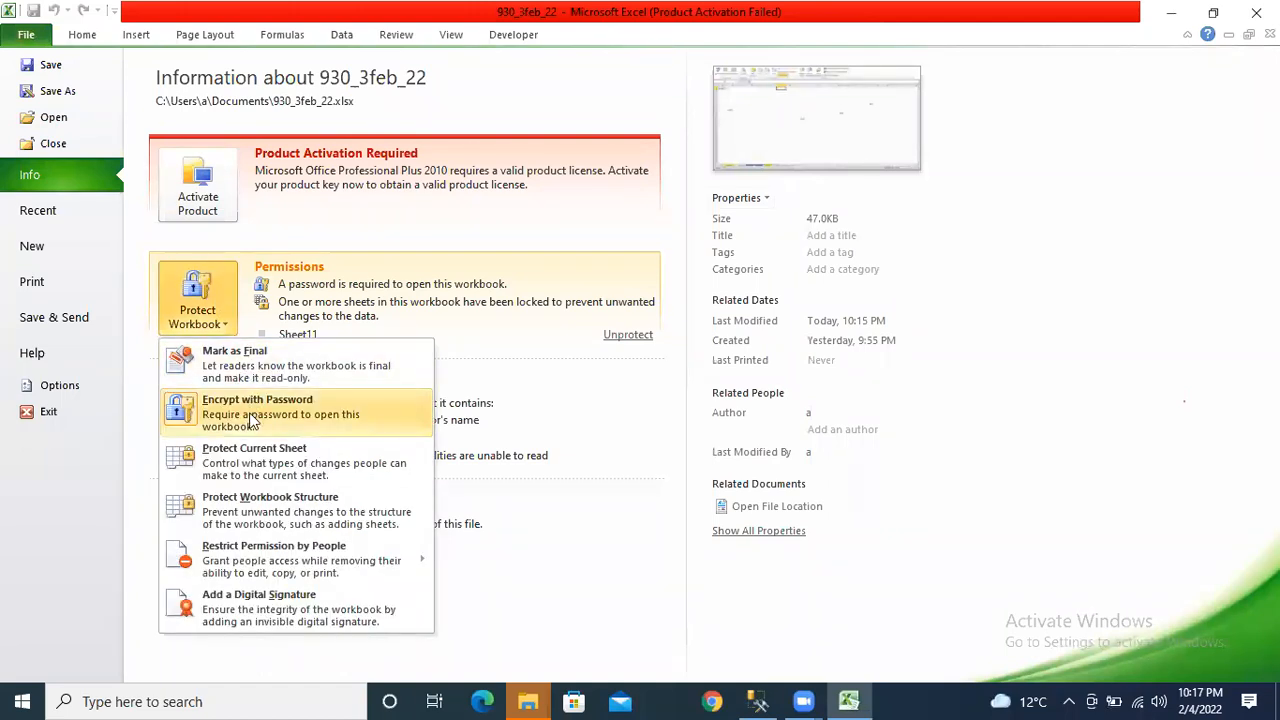
click(1256, 12)
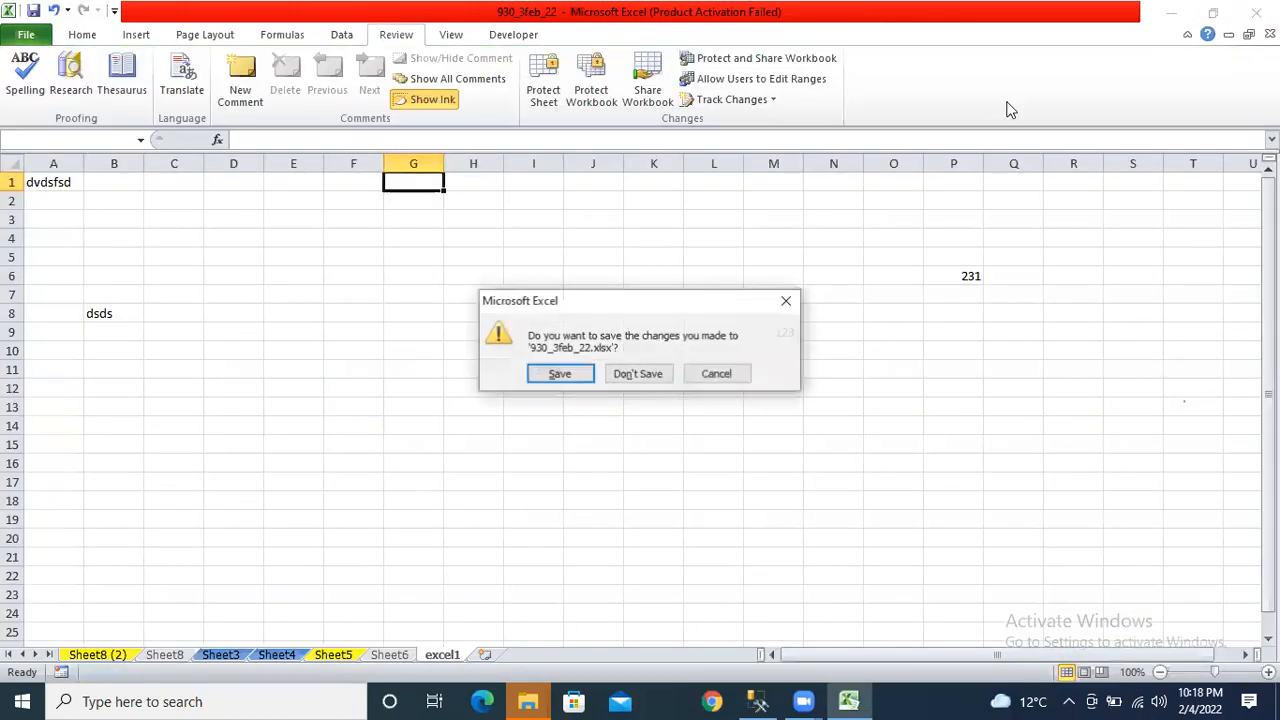
click(556, 373)
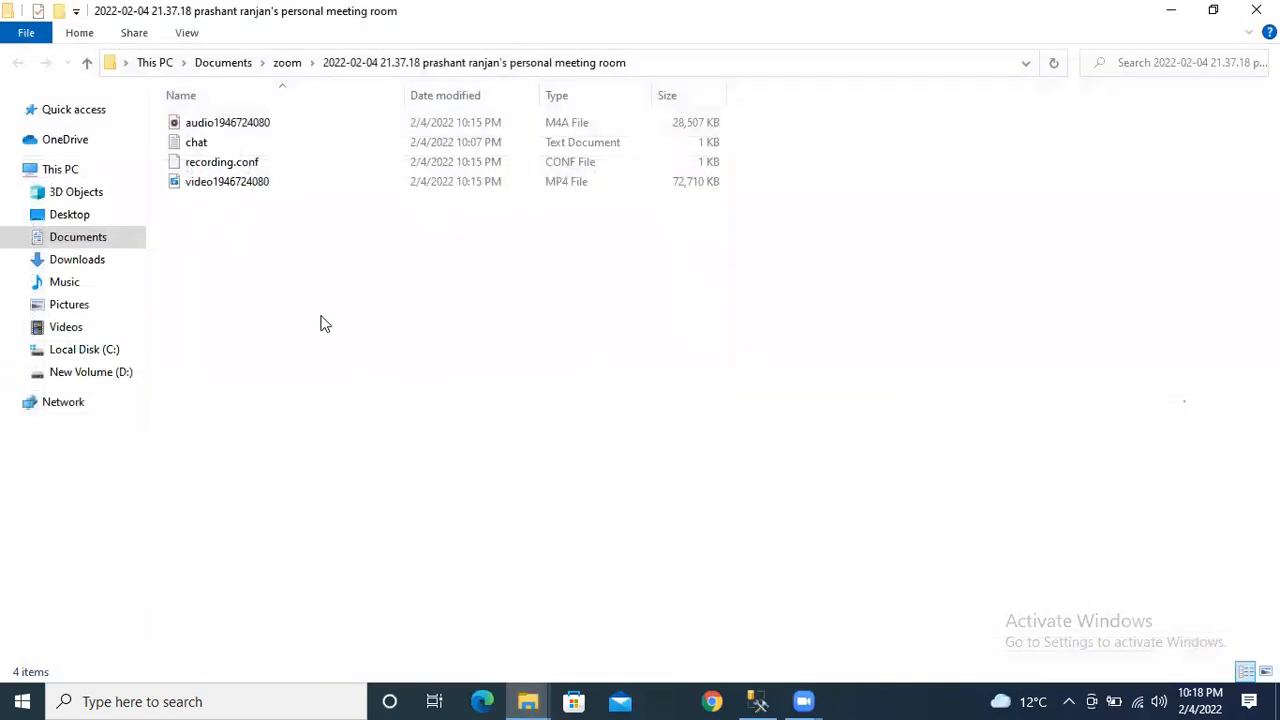
Reopen 930_3feb_22 from the Documents folder, bringing up its password prompt.
click(528, 701)
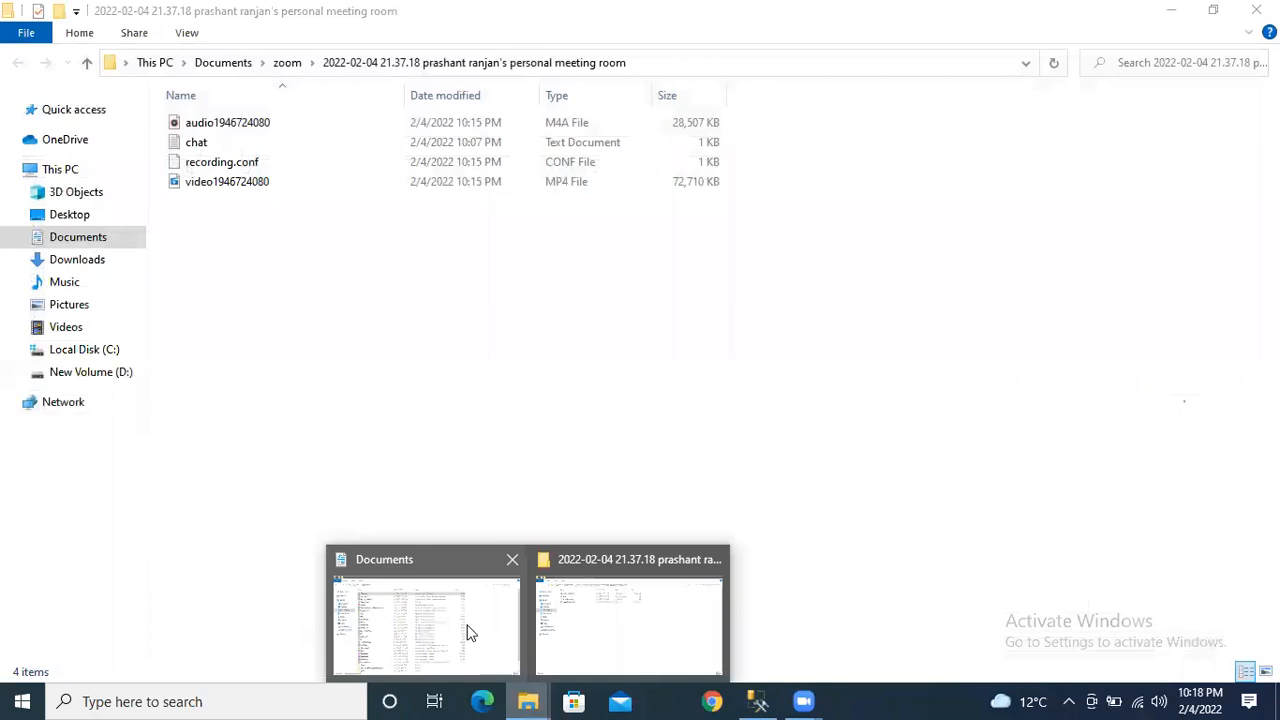
click(470, 632)
double_click(218, 123)
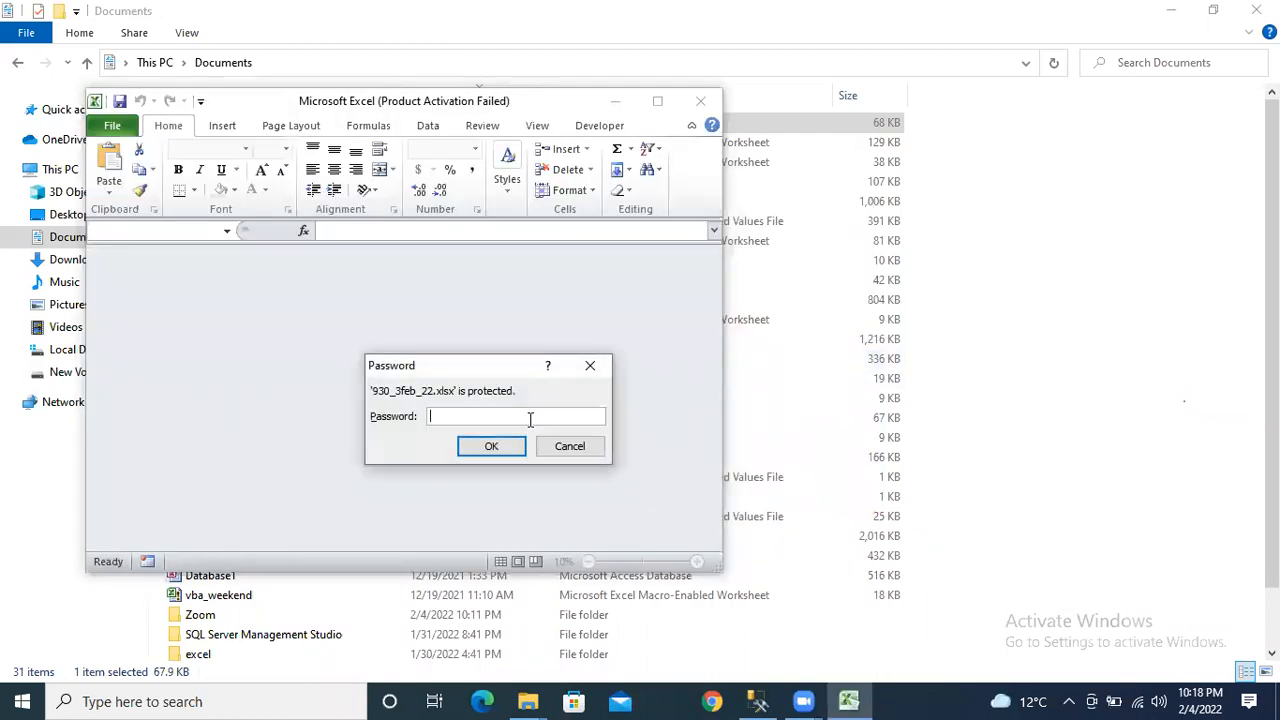
Unlock 930_3feb_22 with its password, check Encrypt with Password under File > Info, and return maximized.
text(**)
key(Return)
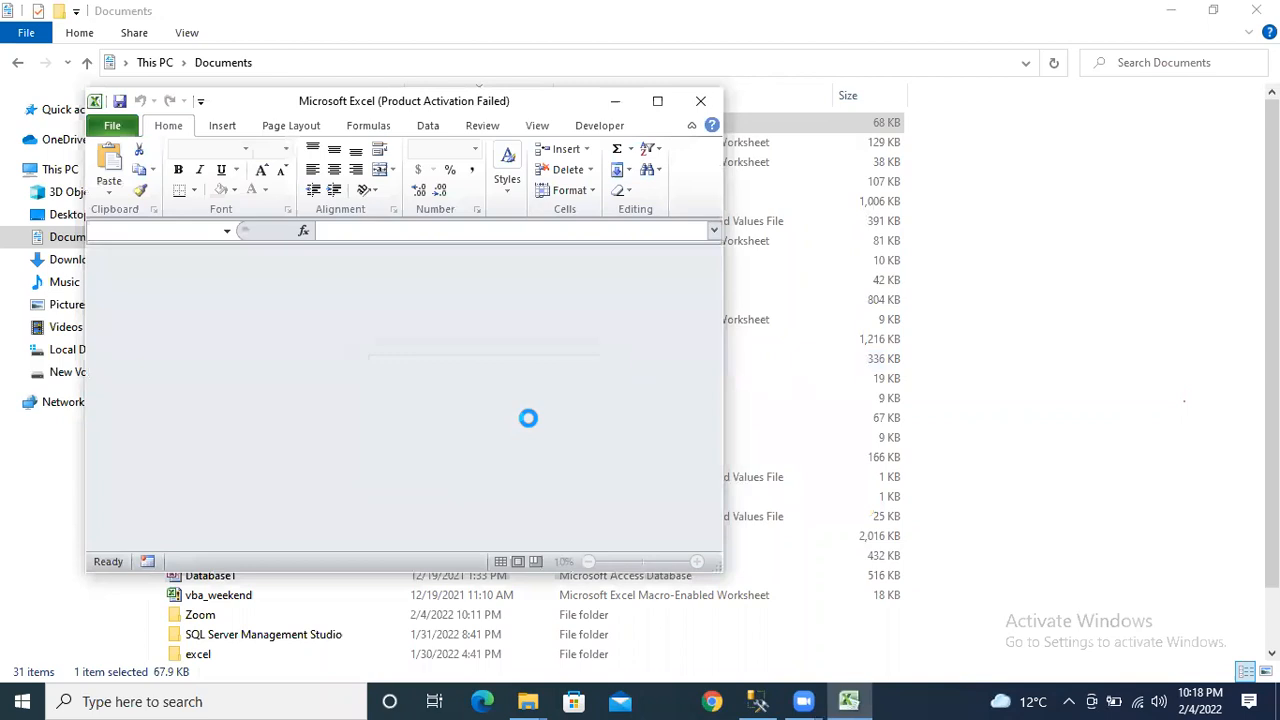
click(112, 125)
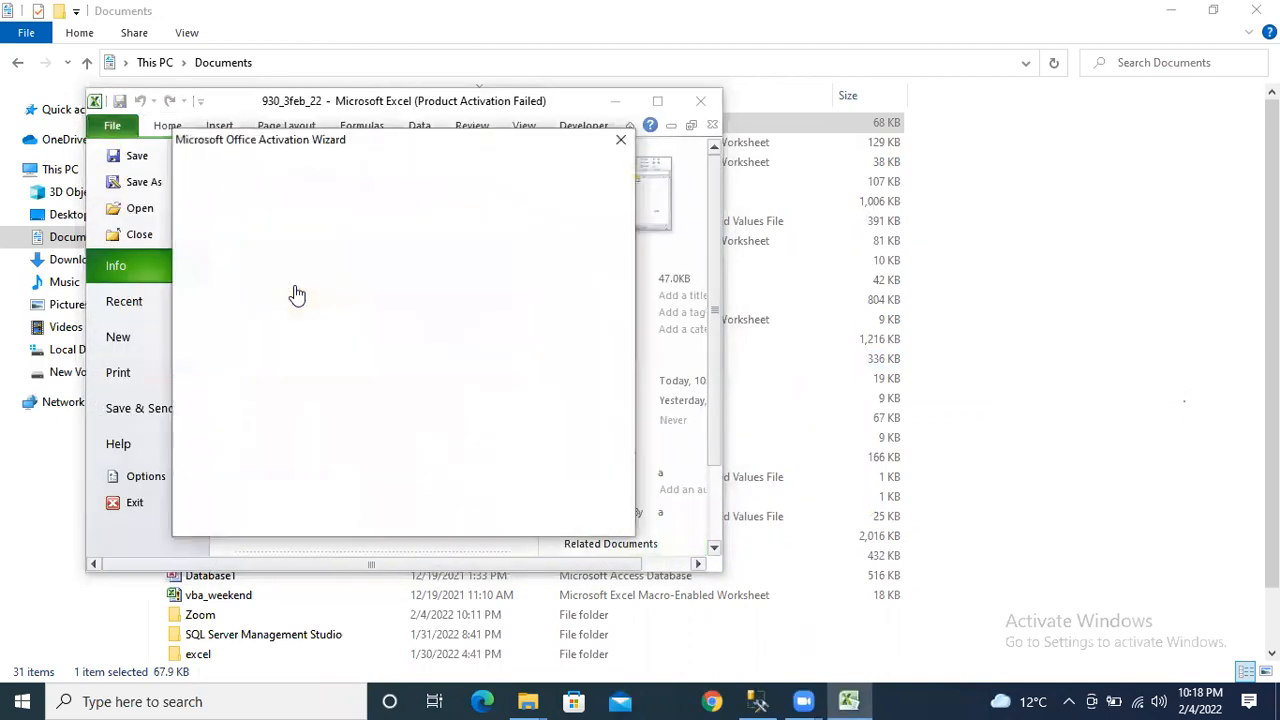
key(Escape)
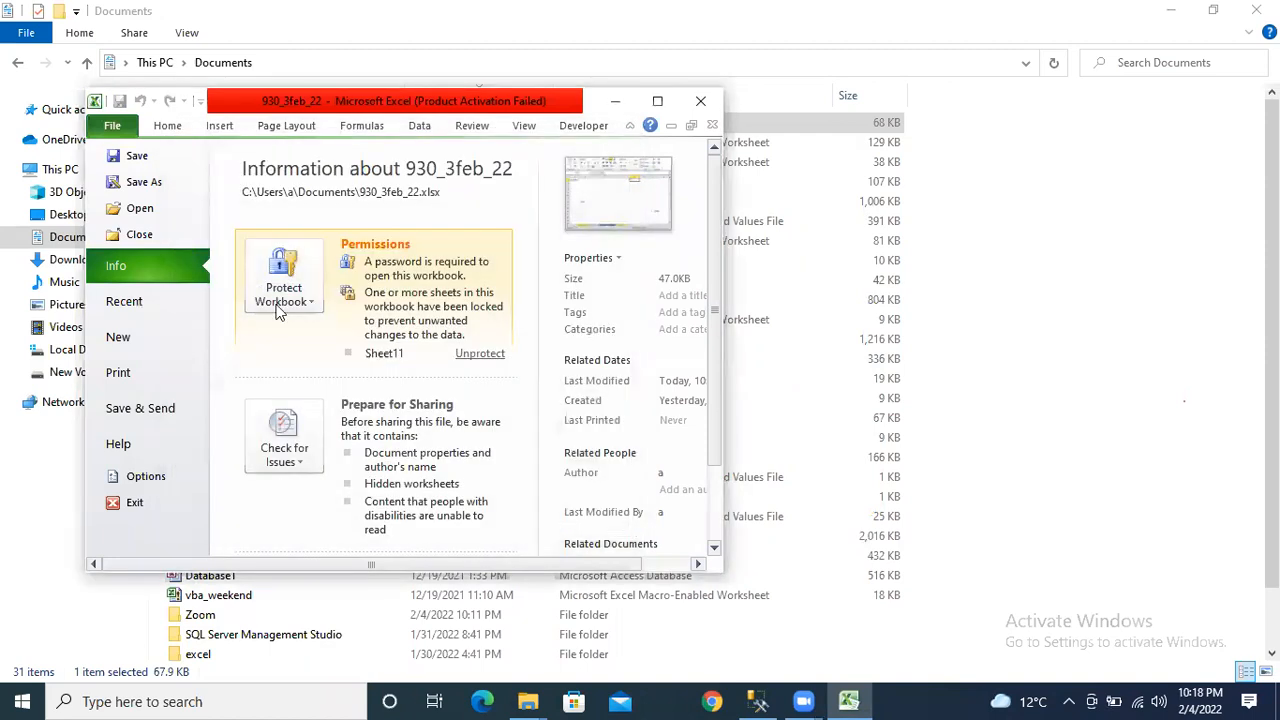
click(283, 298)
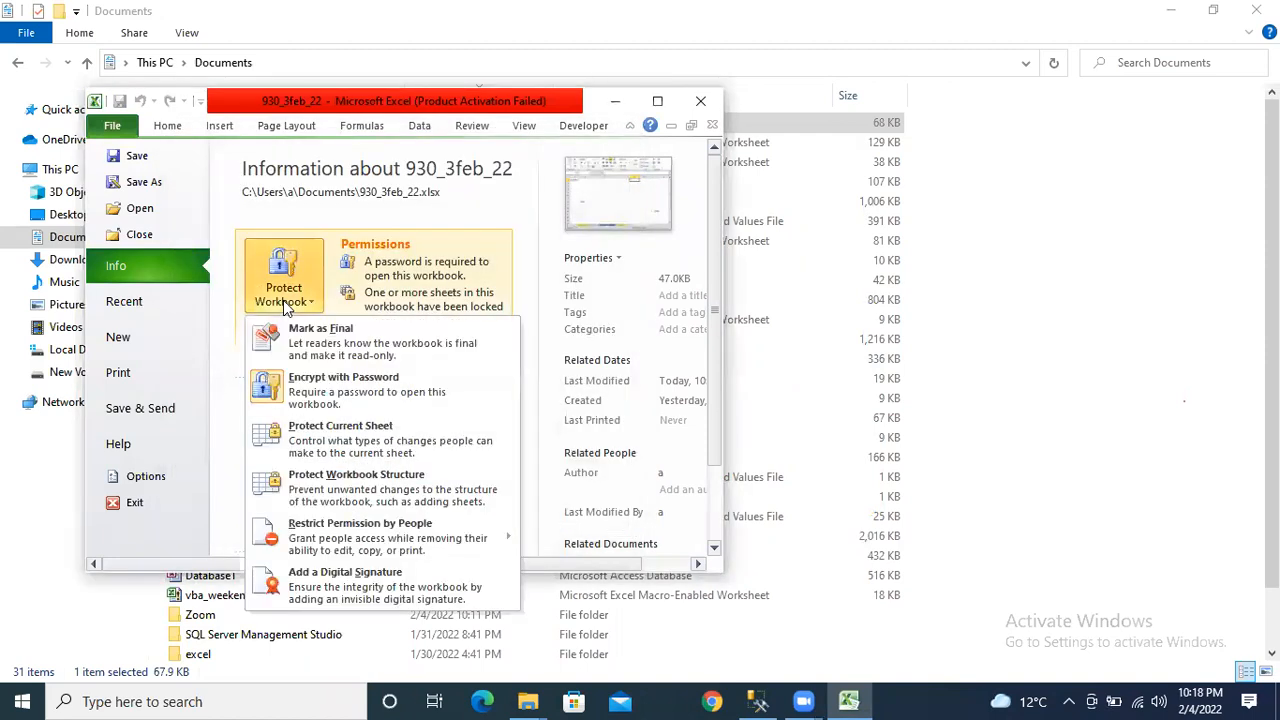
click(354, 391)
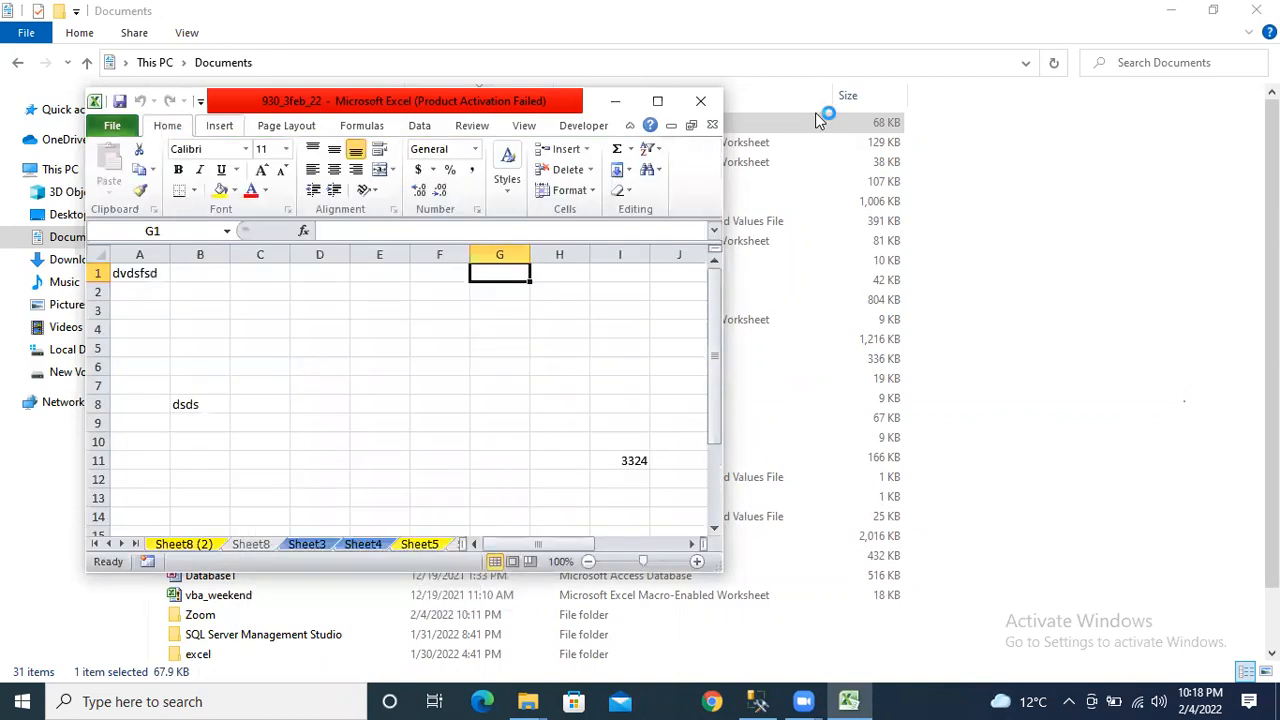
click(657, 101)
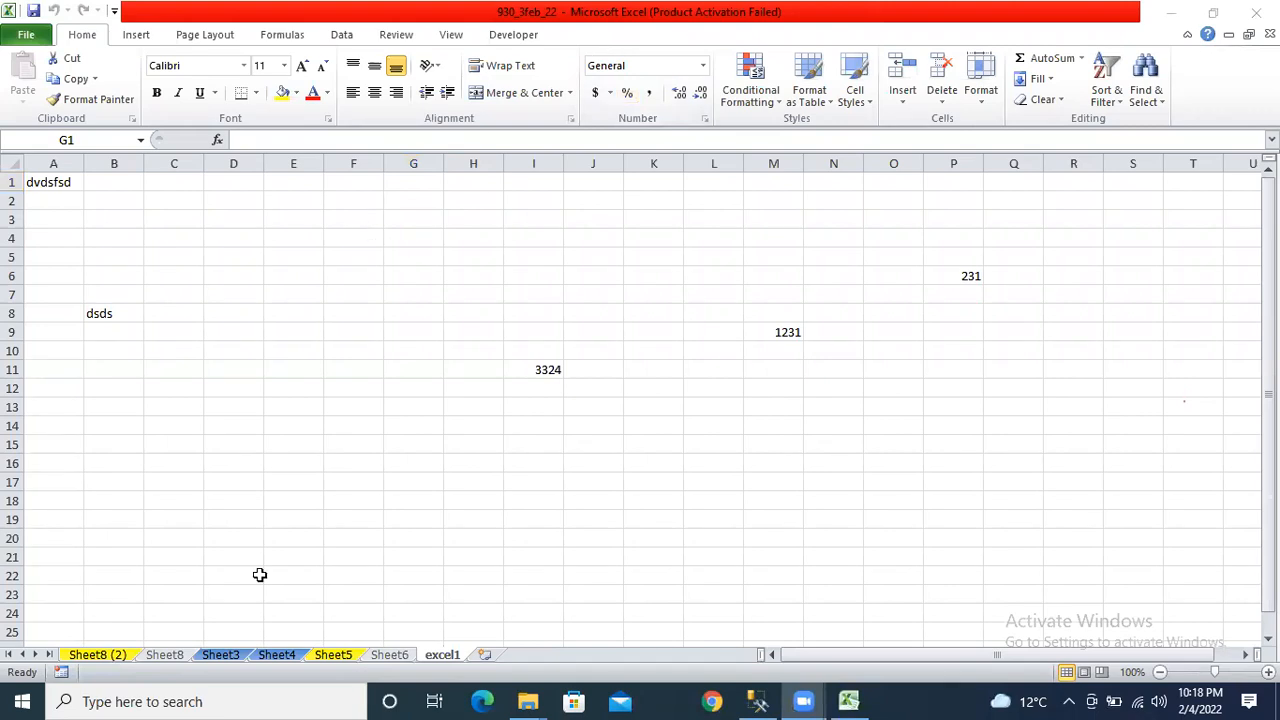
Select all sheets and type a first name into A1, replacing dvdsfsd on every sheet.
right_click(441, 655)
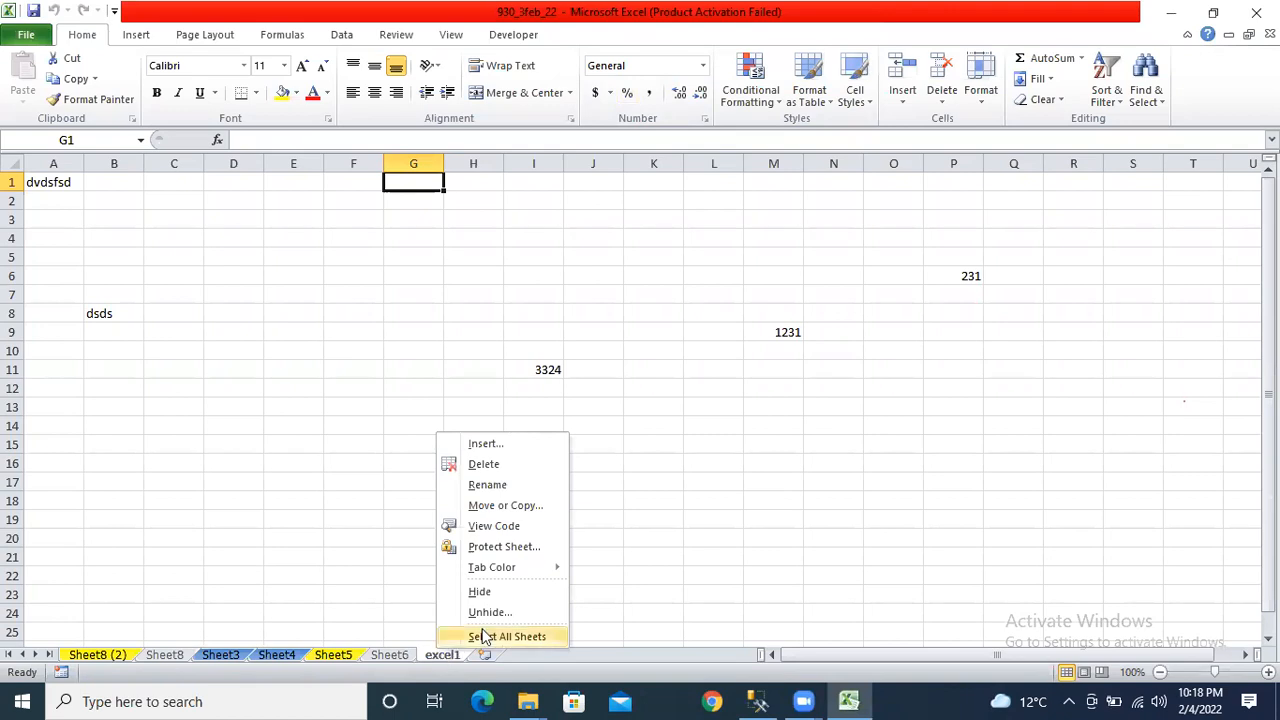
click(482, 636)
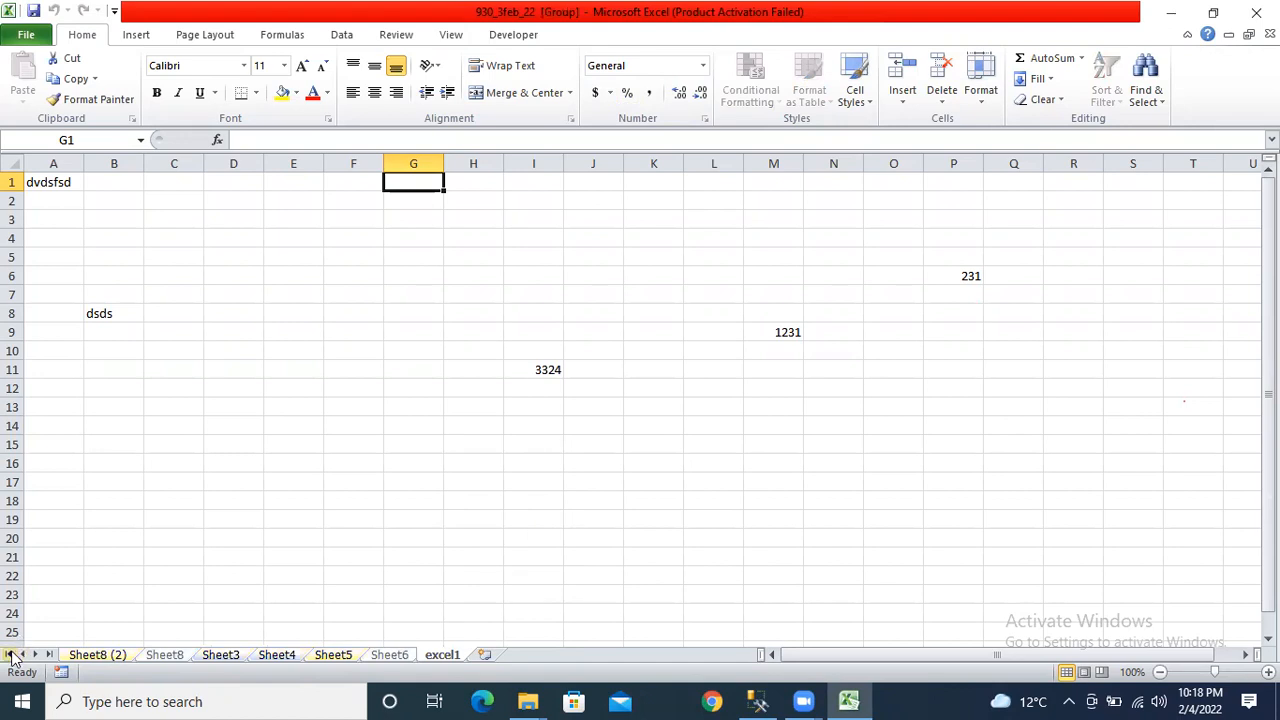
click(54, 178)
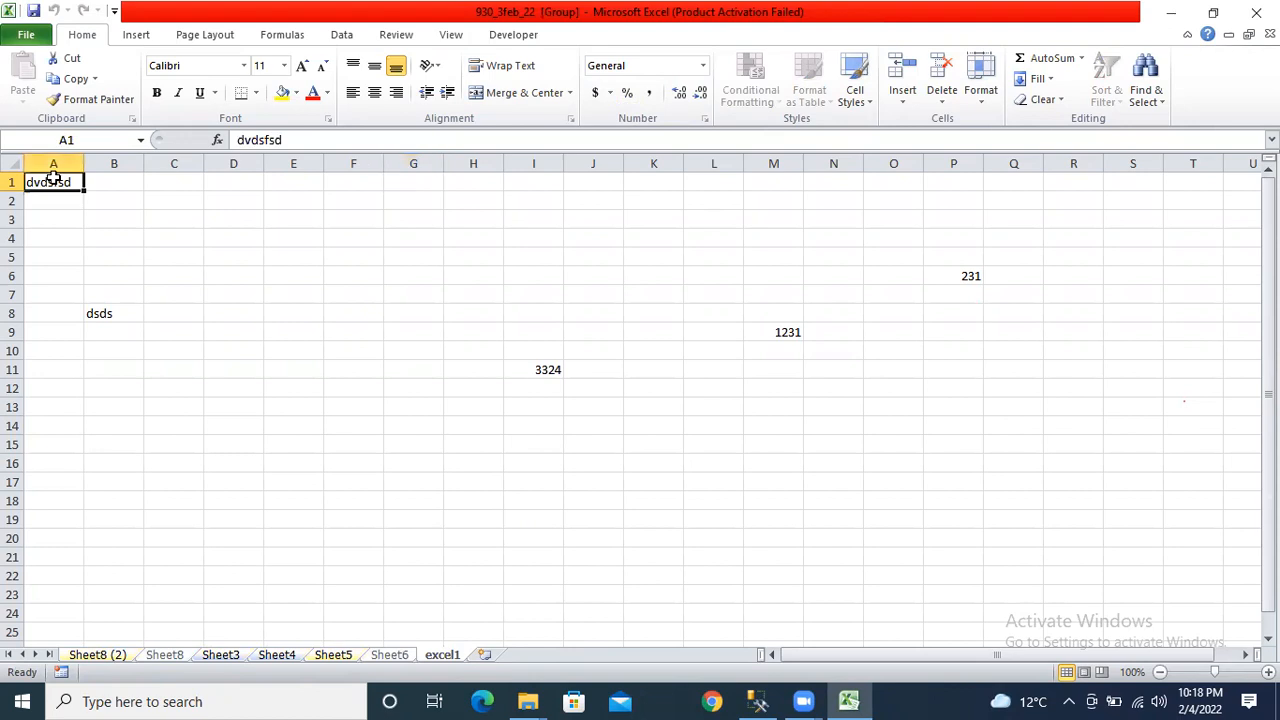
text(pras)
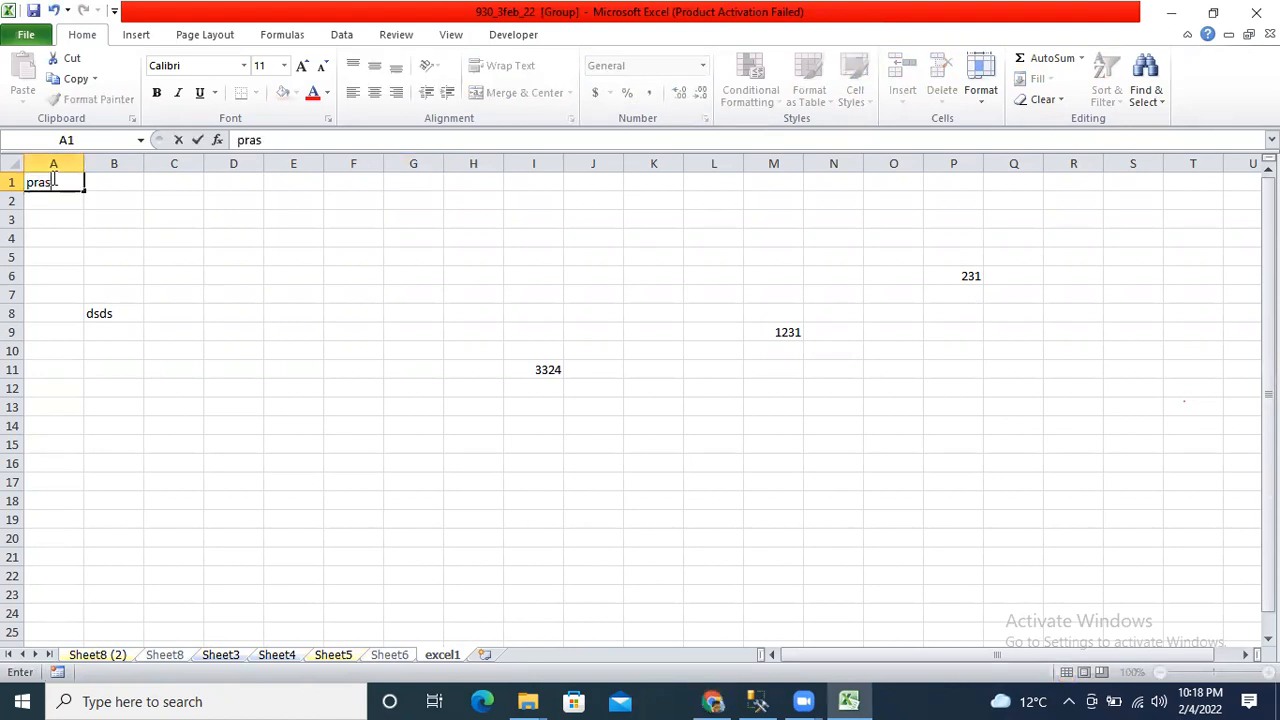
text(hant)
key(Return)
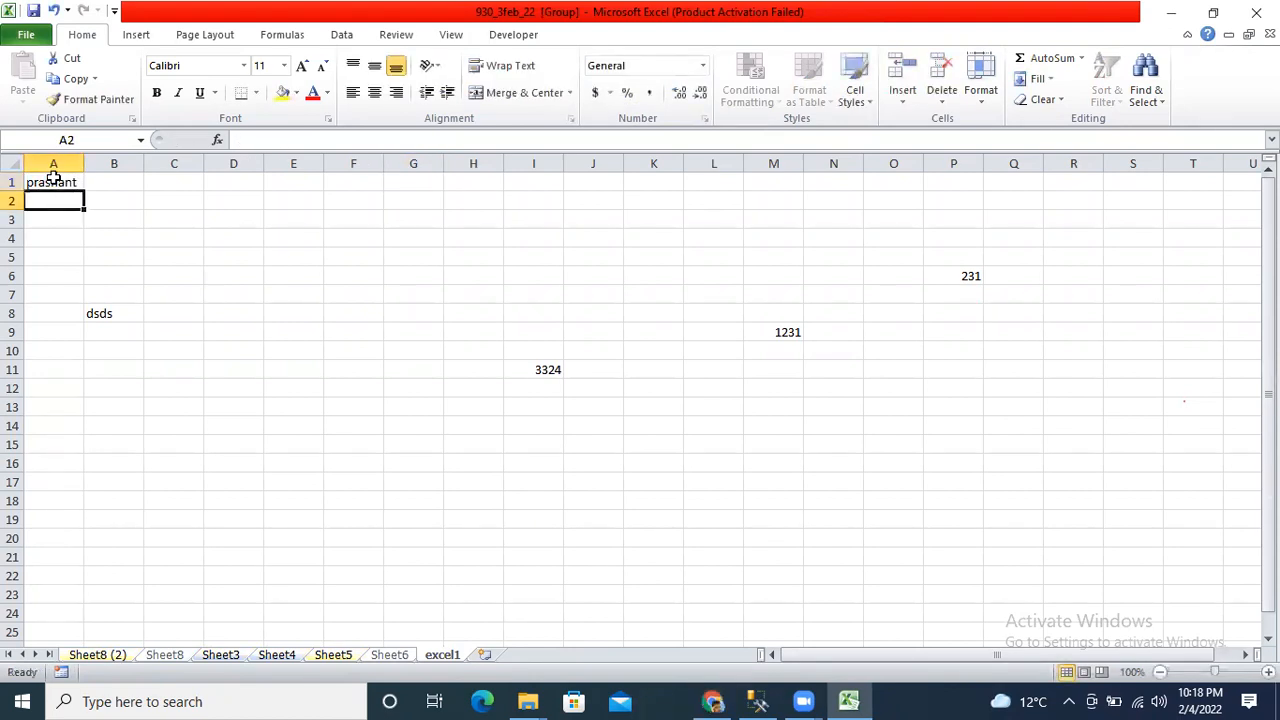
Ungroup via Sheet6 and flip through the sheet tabs checking A1, ending on excel1.
click(407, 660)
click(334, 658)
click(277, 658)
click(220, 655)
click(97, 655)
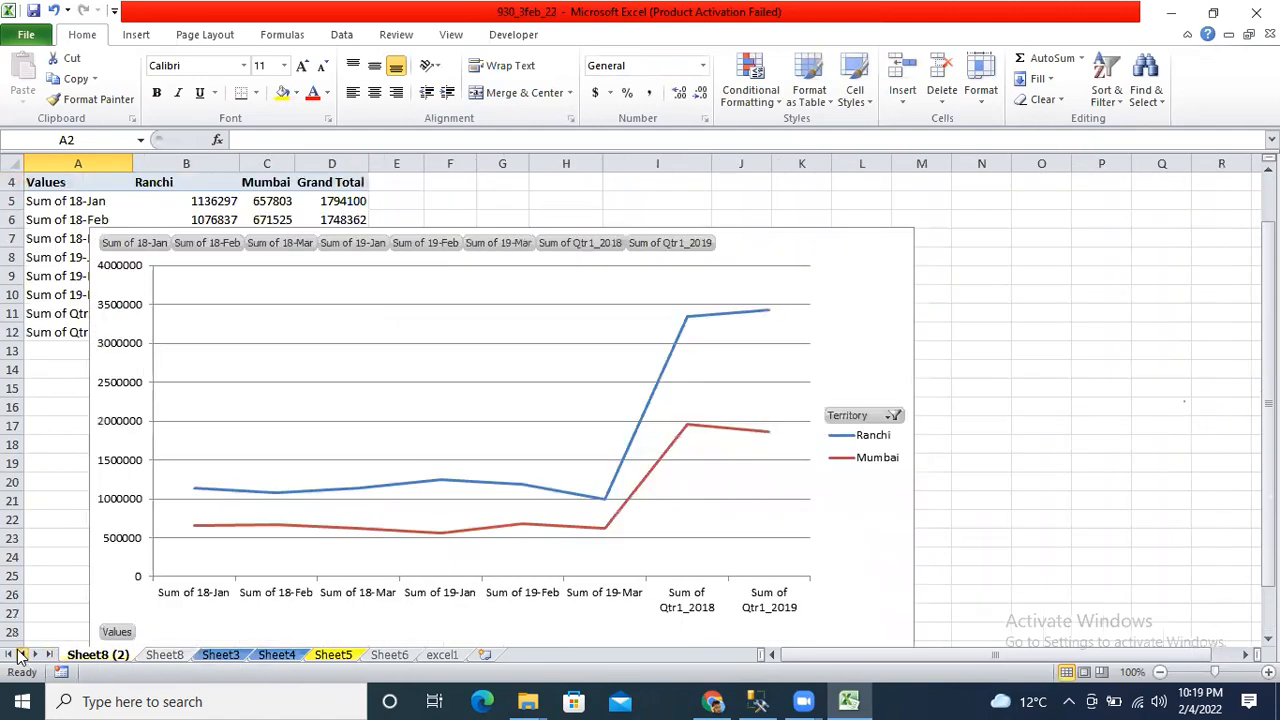
scroll(75, 218, up, 1)
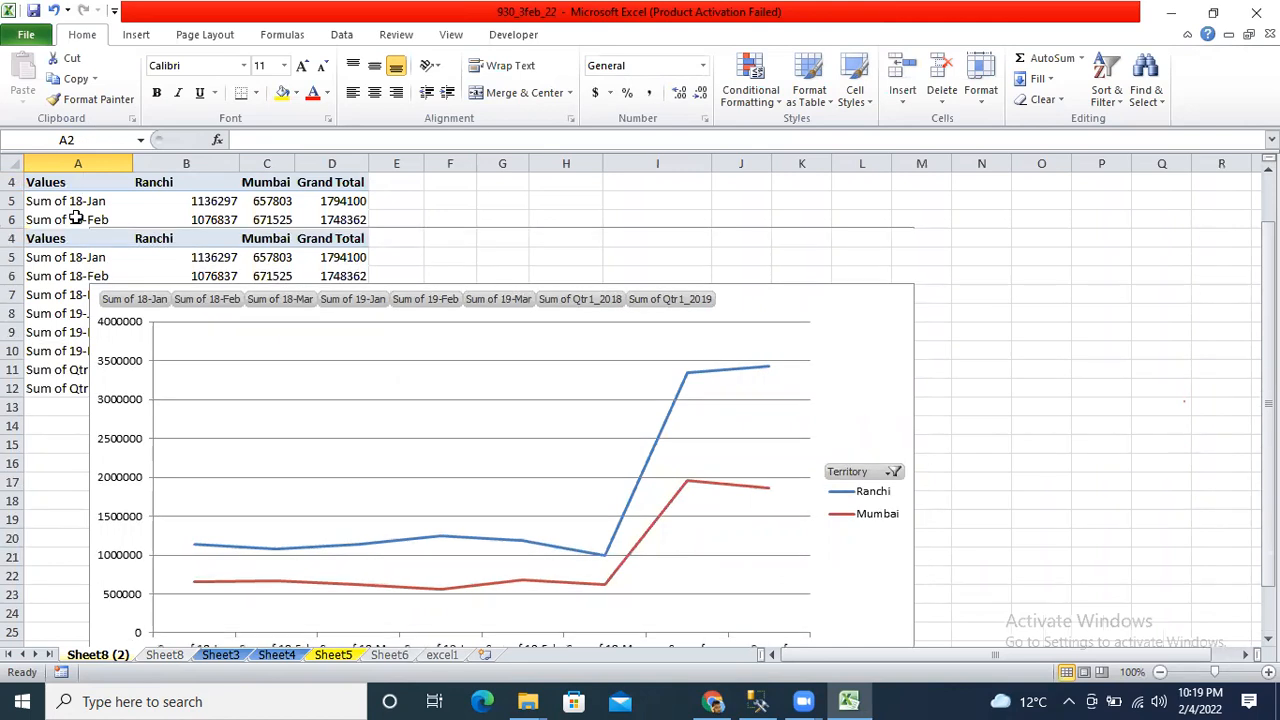
click(165, 655)
click(205, 656)
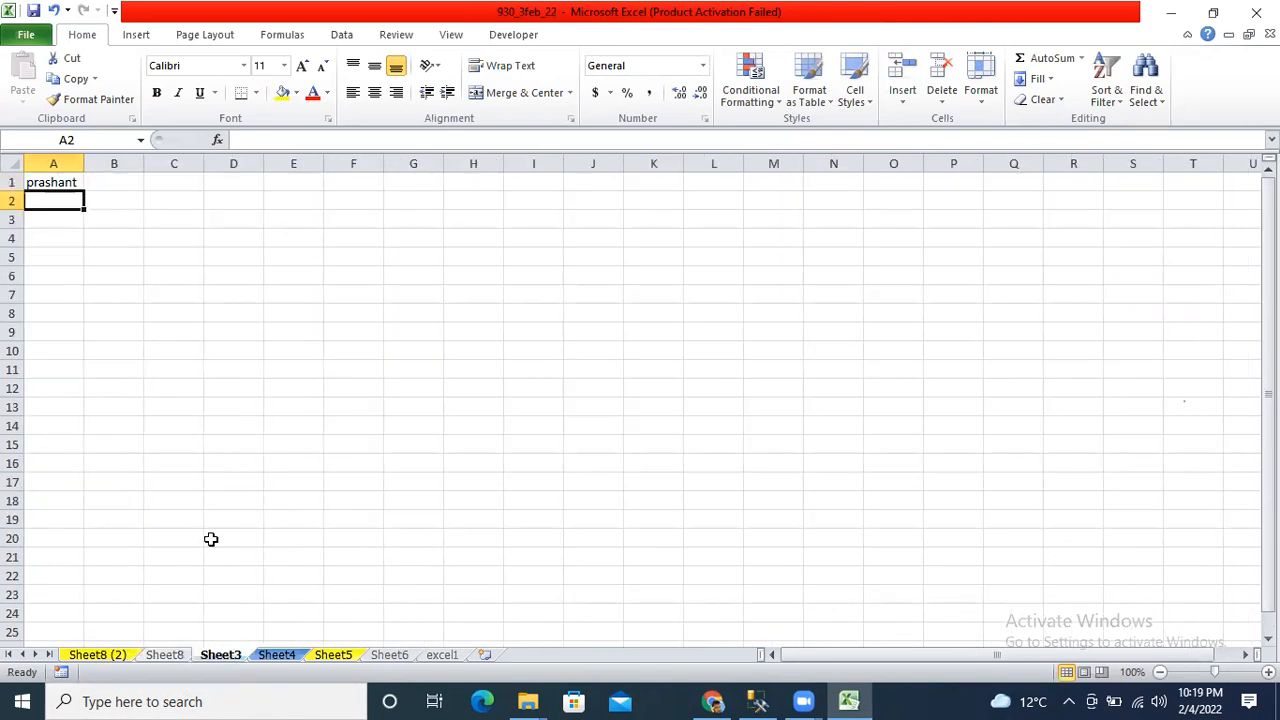
click(166, 656)
click(238, 657)
ctrl+click(270, 658)
ctrl+click(330, 660)
ctrl+click(395, 656)
click(445, 655)
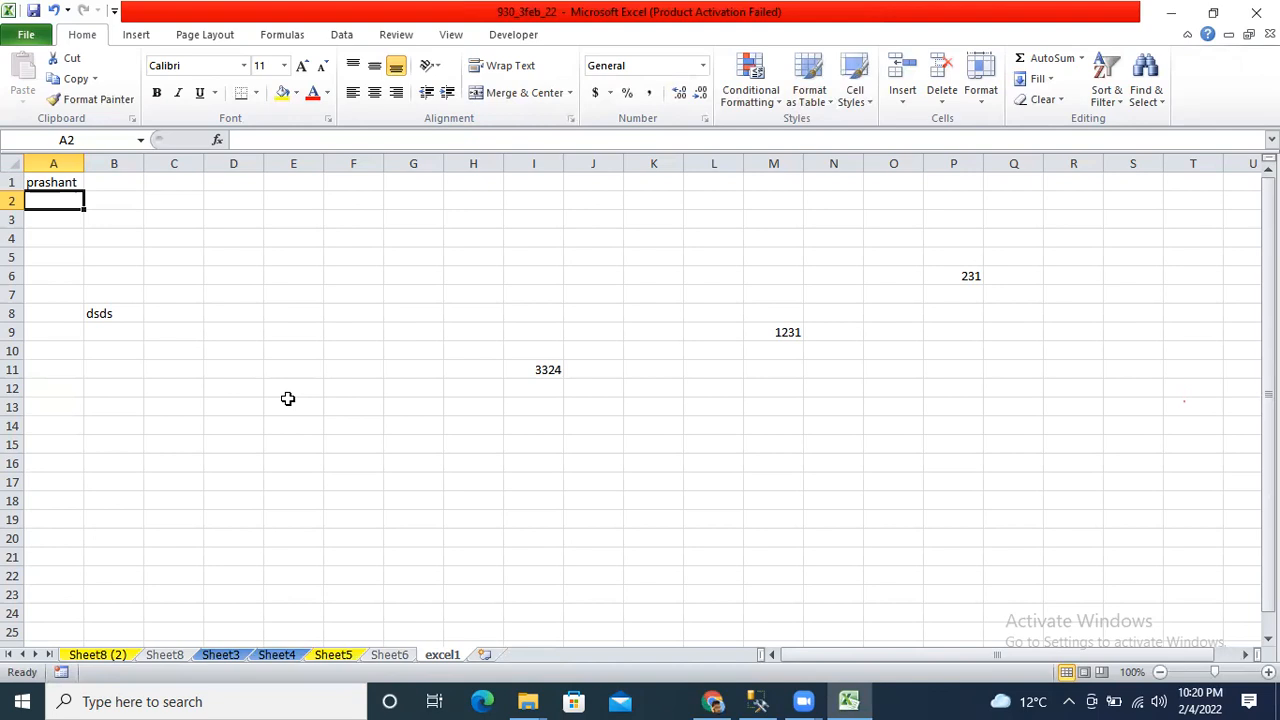
Inspect cell A16 and the tab menu on Sheet8 (2), then step through every sheet to excel1.
click(272, 387)
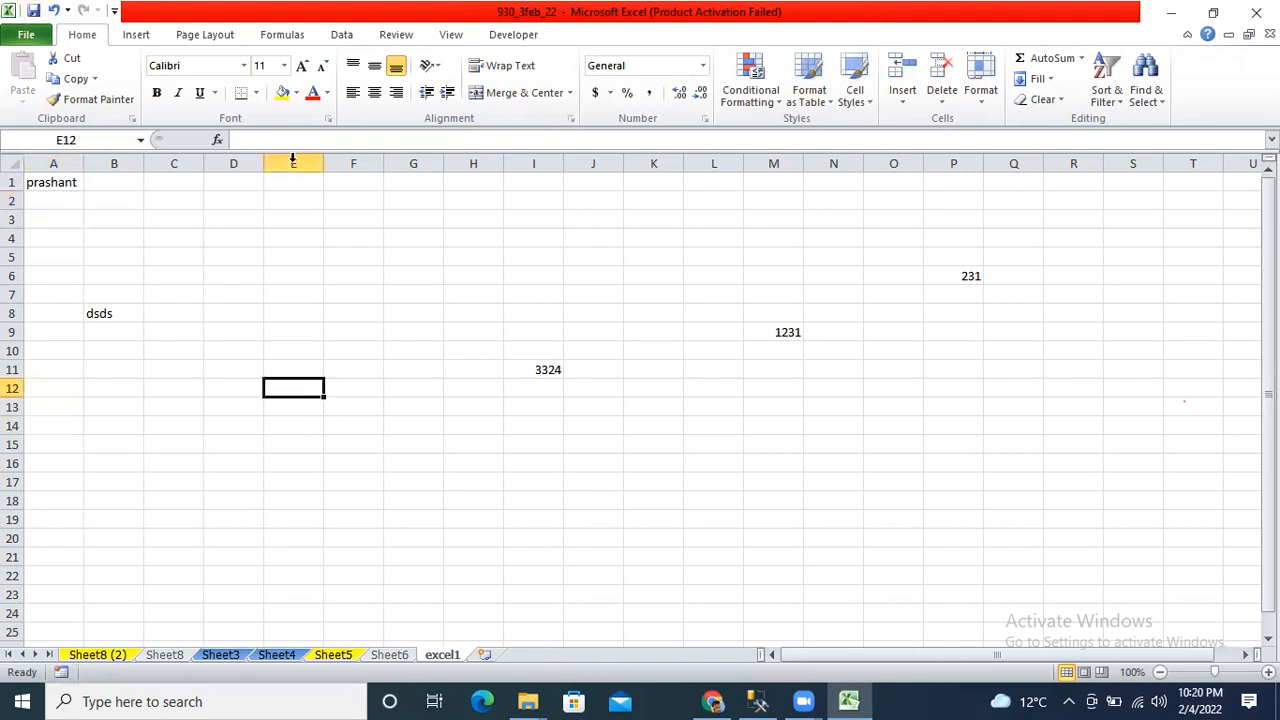
click(98, 655)
click(49, 457)
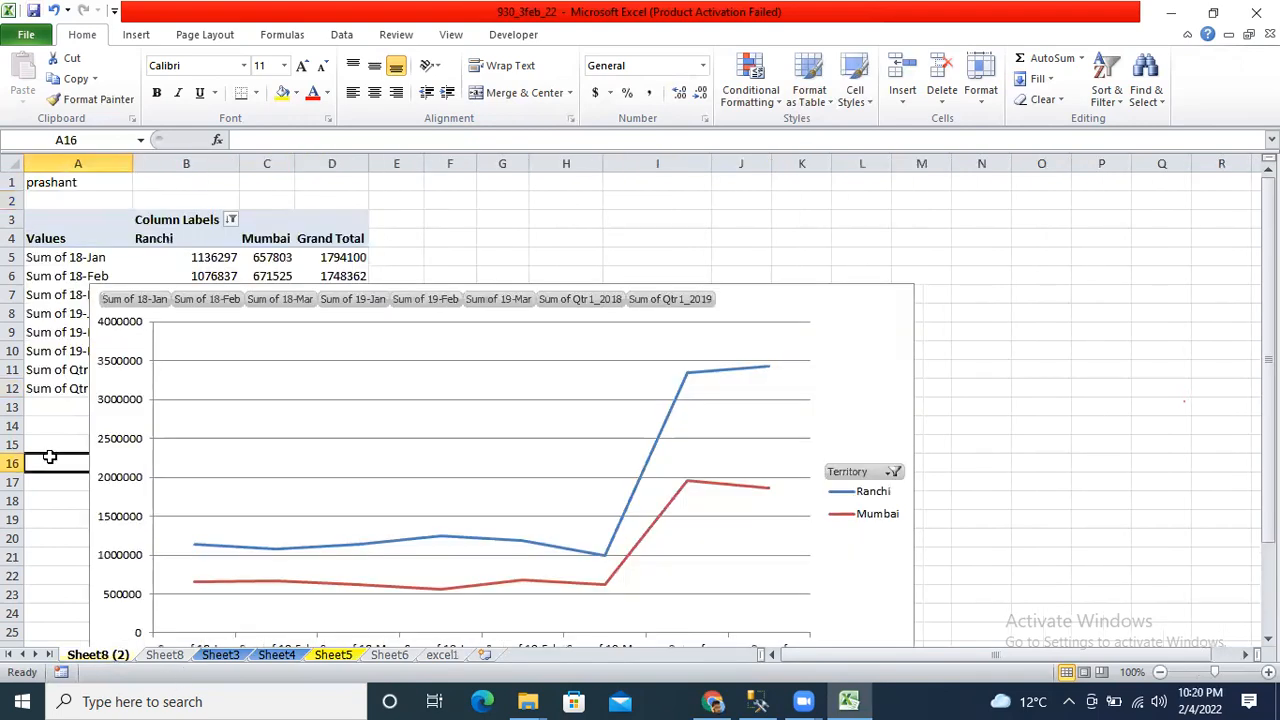
right_click(88, 658)
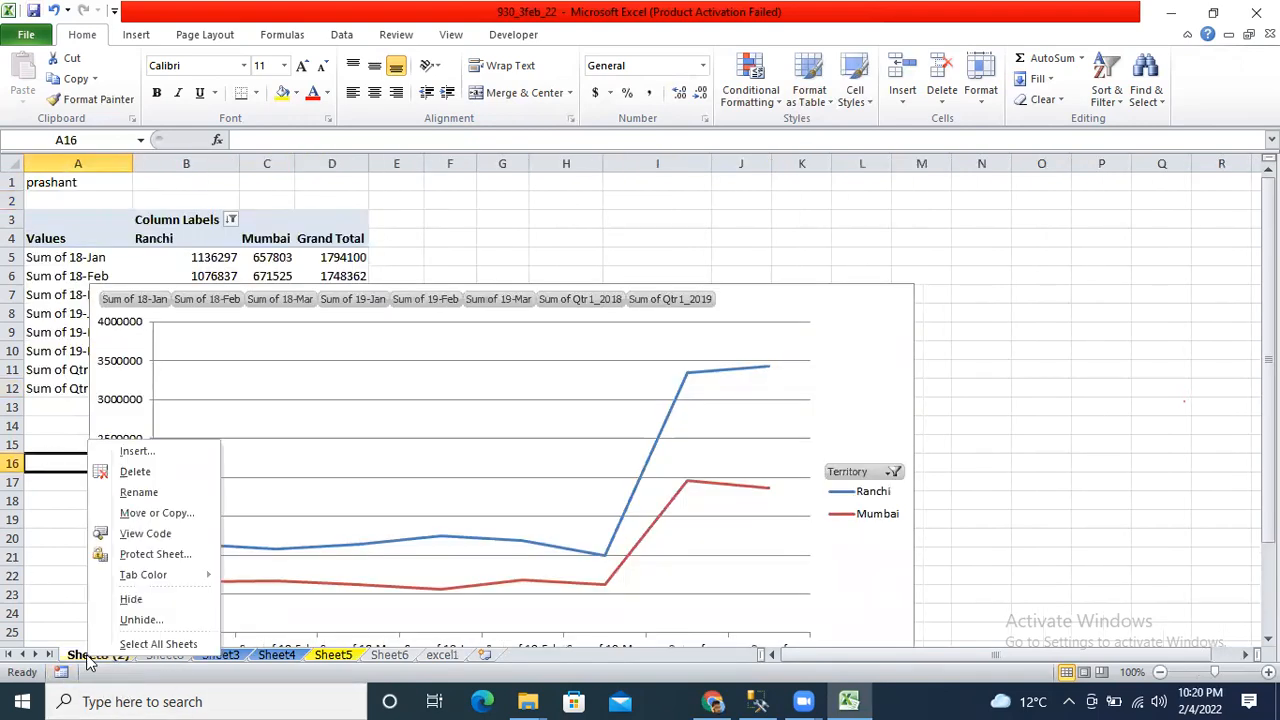
click(1090, 221)
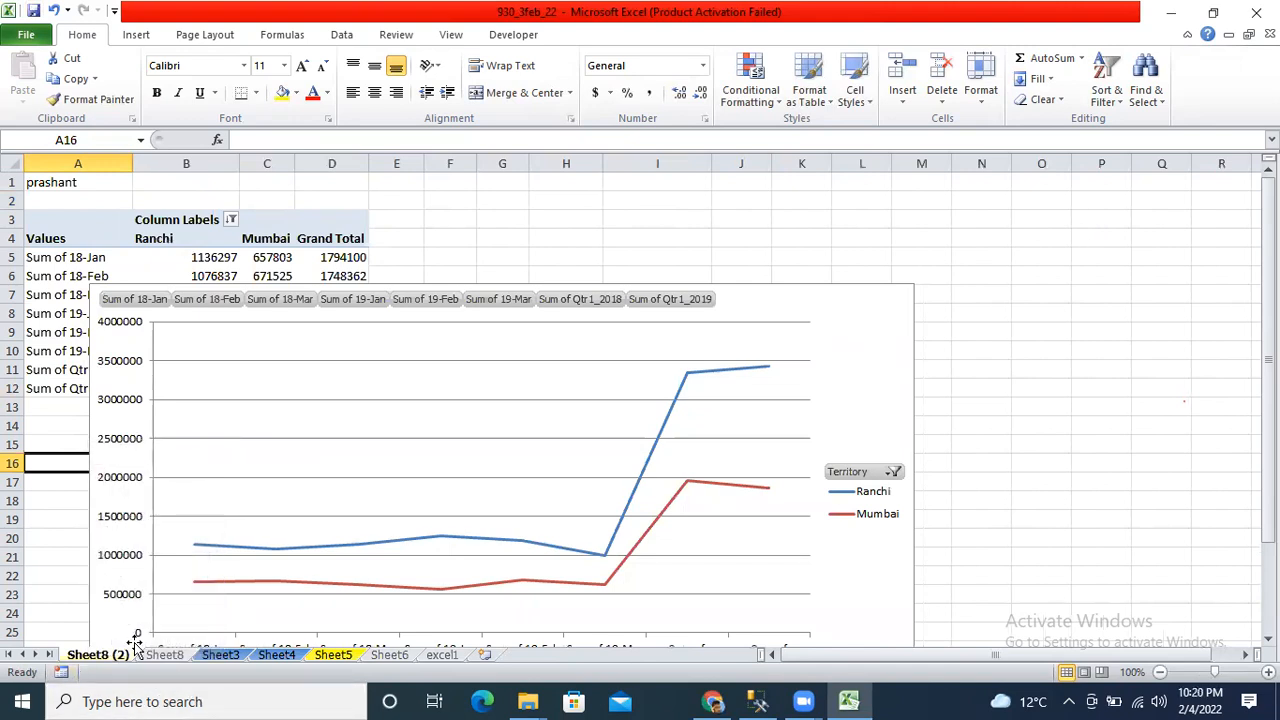
click(165, 655)
click(218, 656)
click(277, 655)
click(333, 656)
click(390, 656)
click(464, 657)
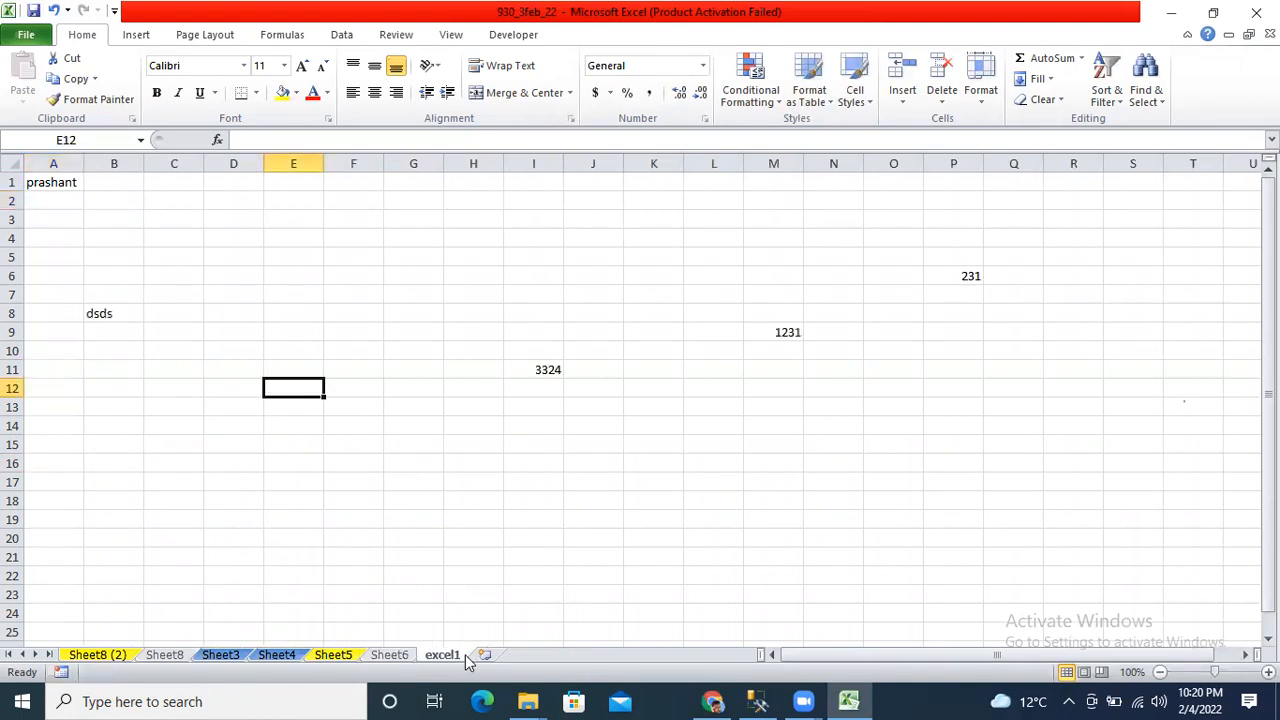
Recheck Sheet8 (2), Sheet8, Sheet3 and Sheet4, then return to excel1 and select A2.
click(88, 657)
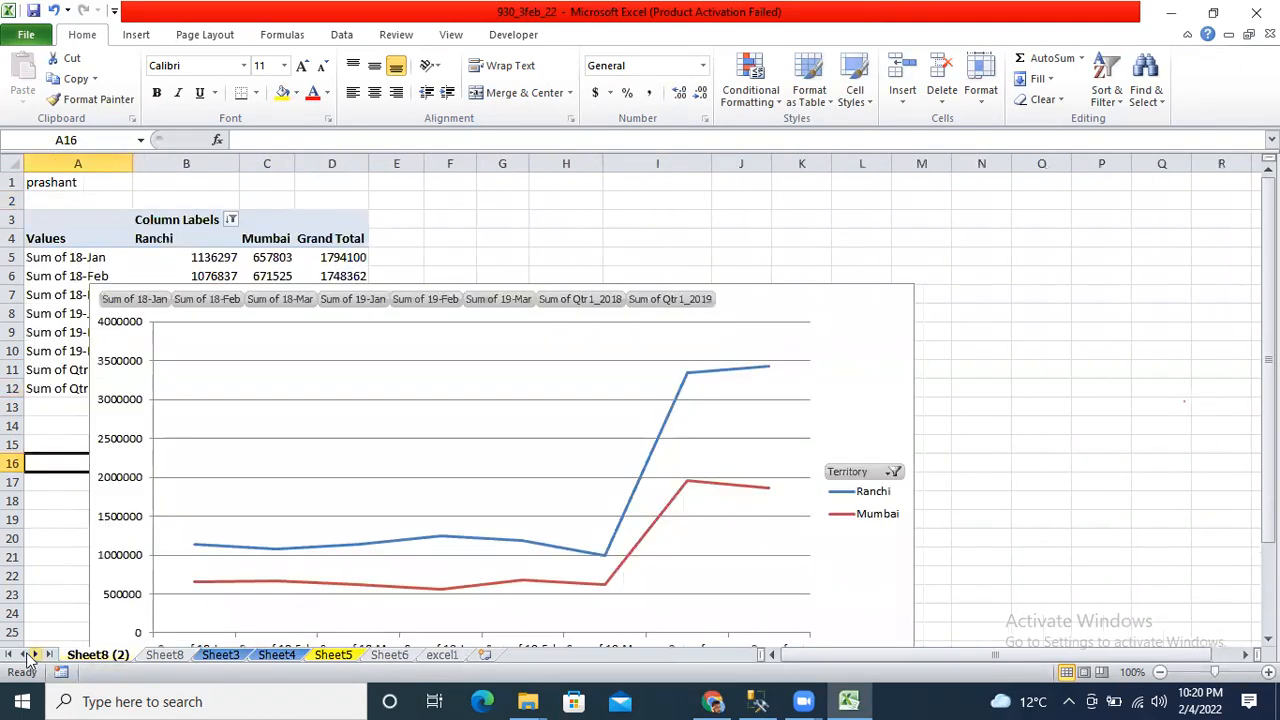
click(163, 656)
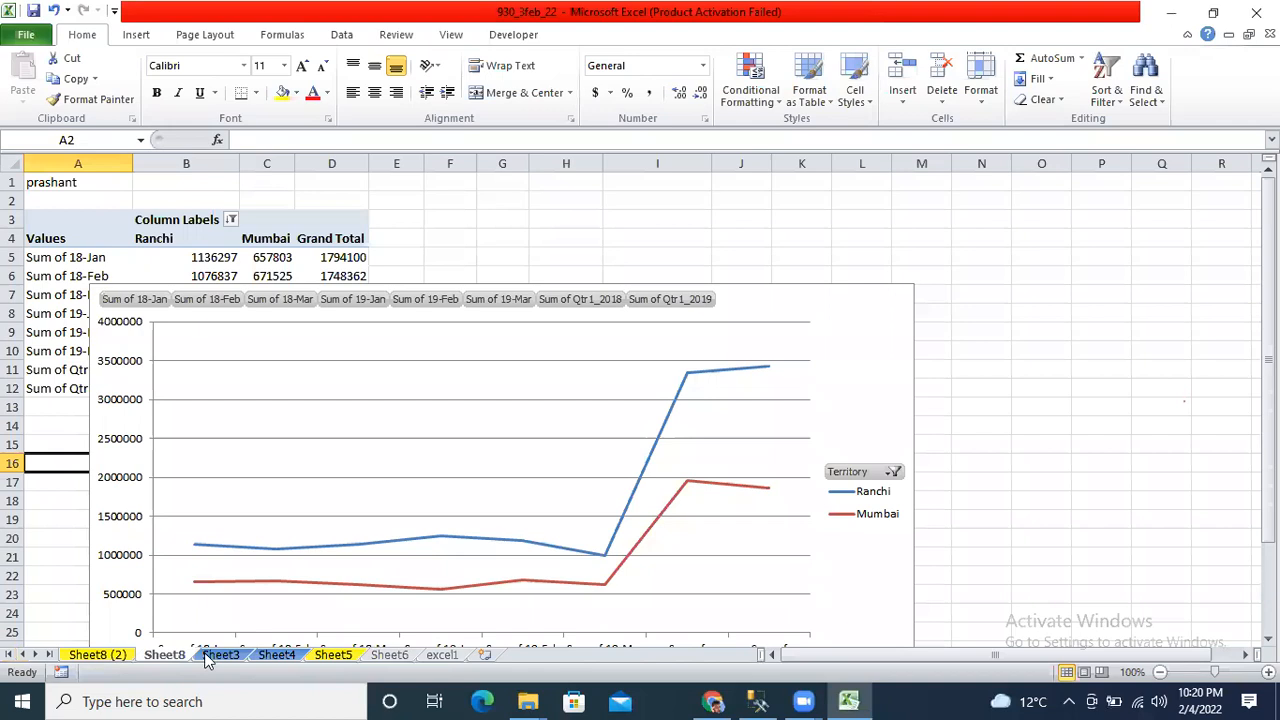
click(220, 656)
click(300, 657)
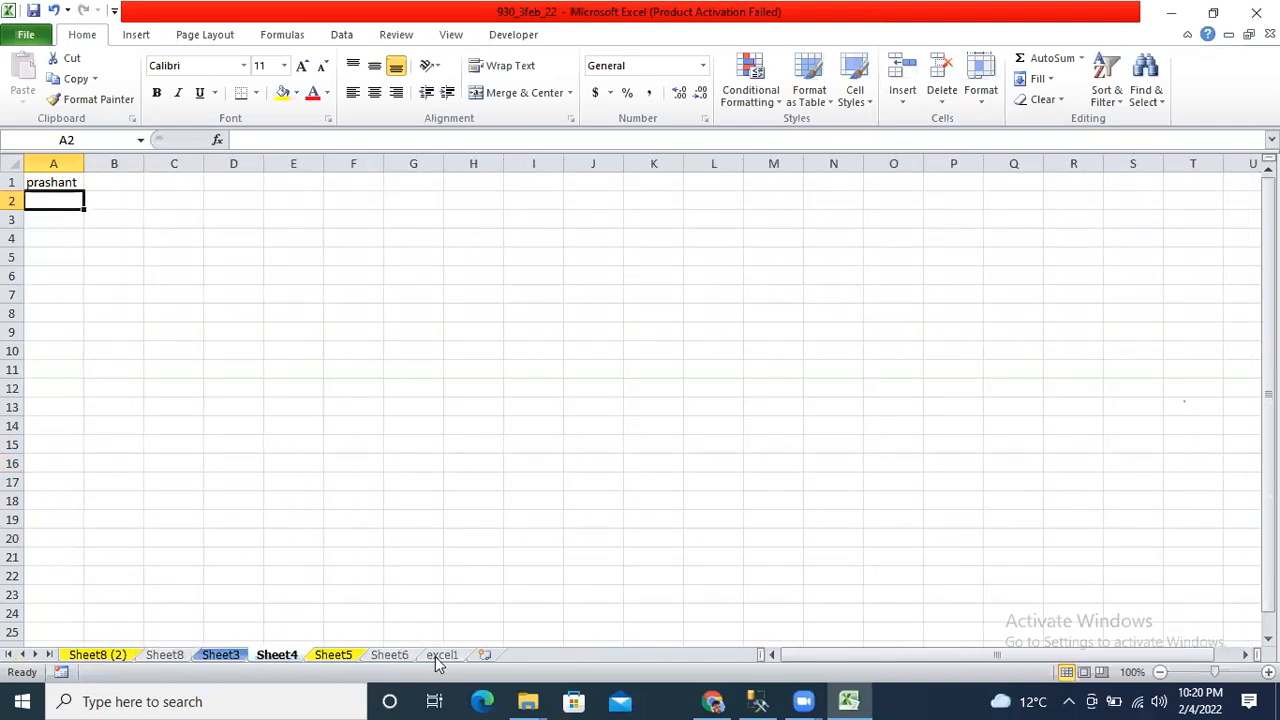
click(438, 657)
click(64, 201)
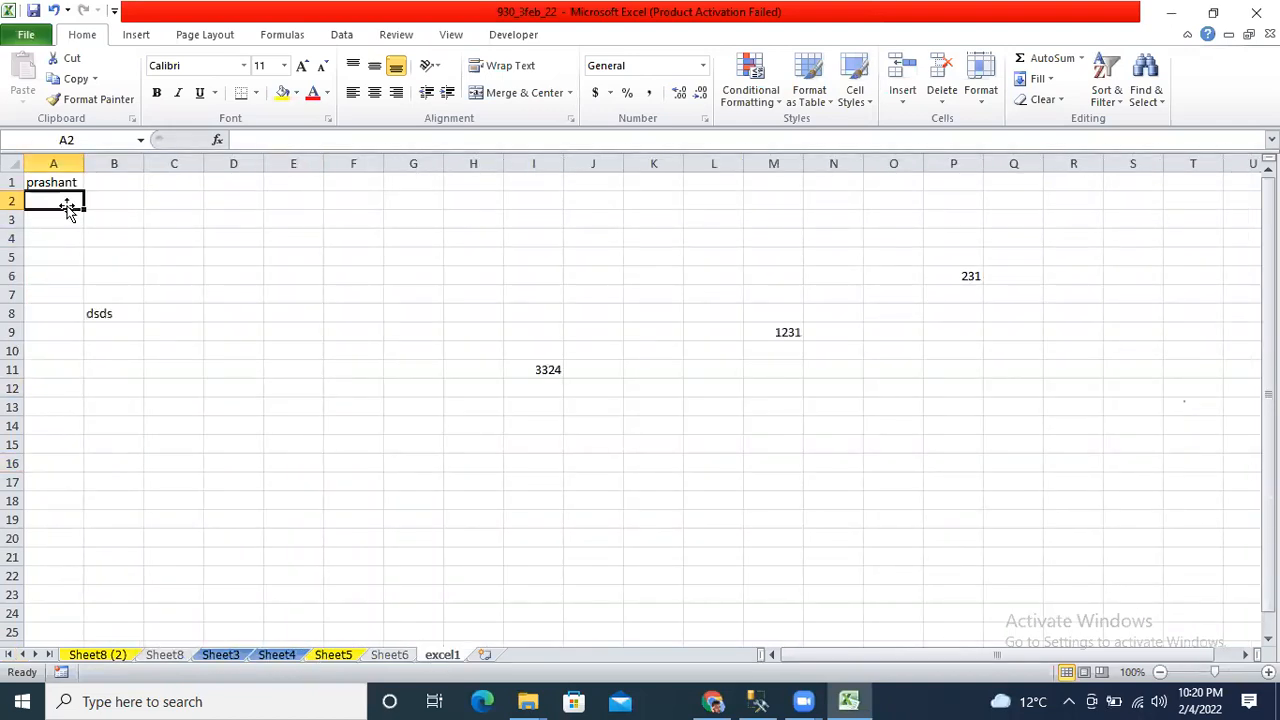
Enter four more first names into A2:A5.
text(karan)
key(Return)
text(rohan)
key(Return)
text(varun)
key(Return)
text(ananya)
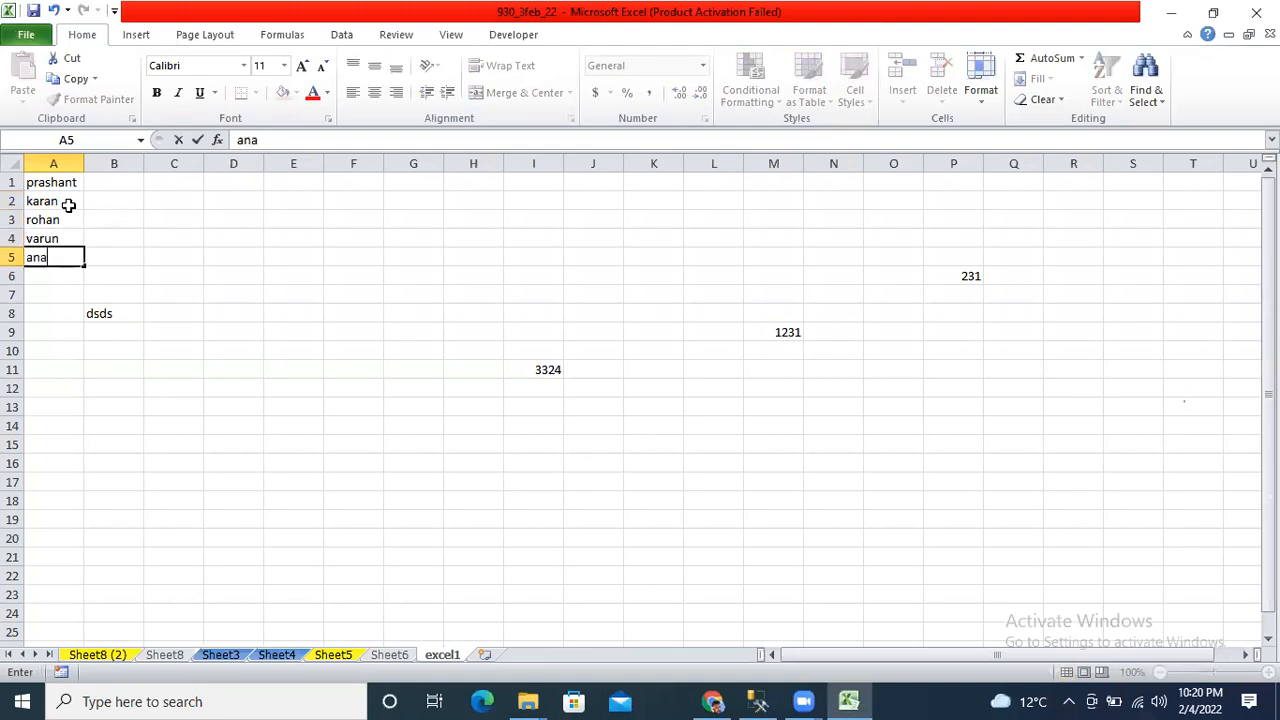
key(Up)
key(Up)
key(Up)
key(Up)
Enter 12398, 65378, 88689, 9800 and 97589 into B1:B5.
key(Right)
text(12398)
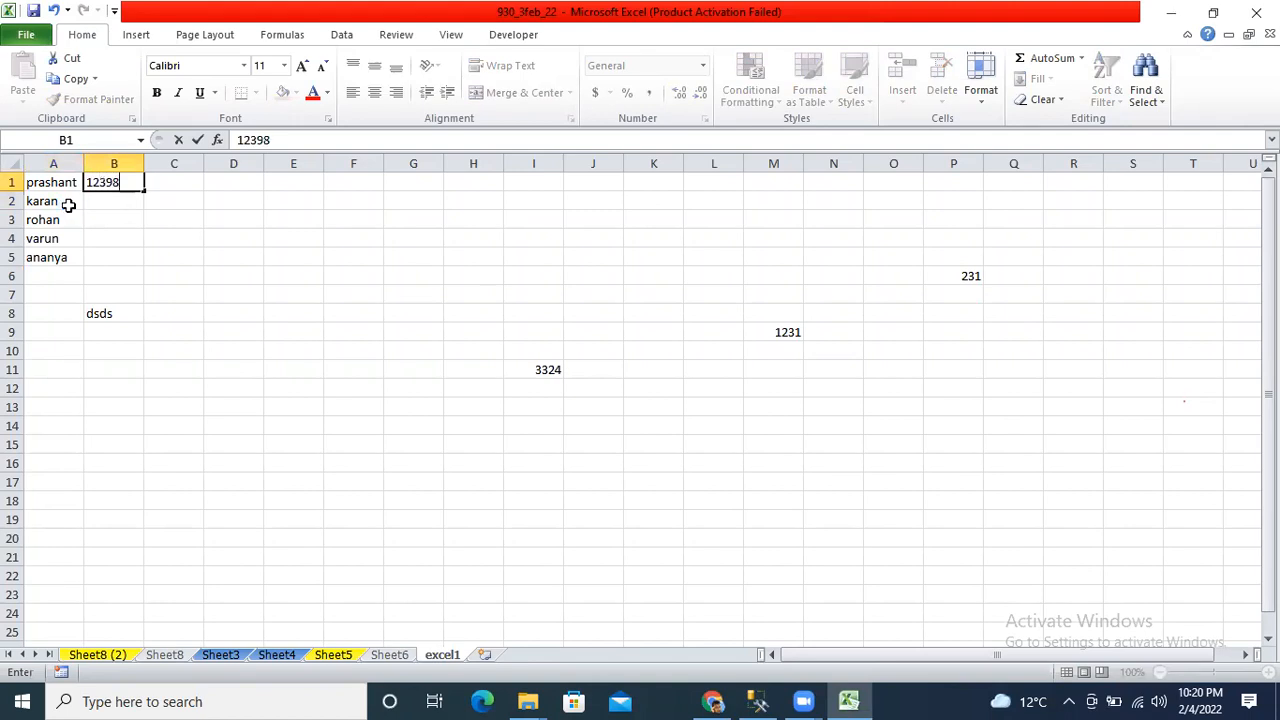
key(Return)
text(65378)
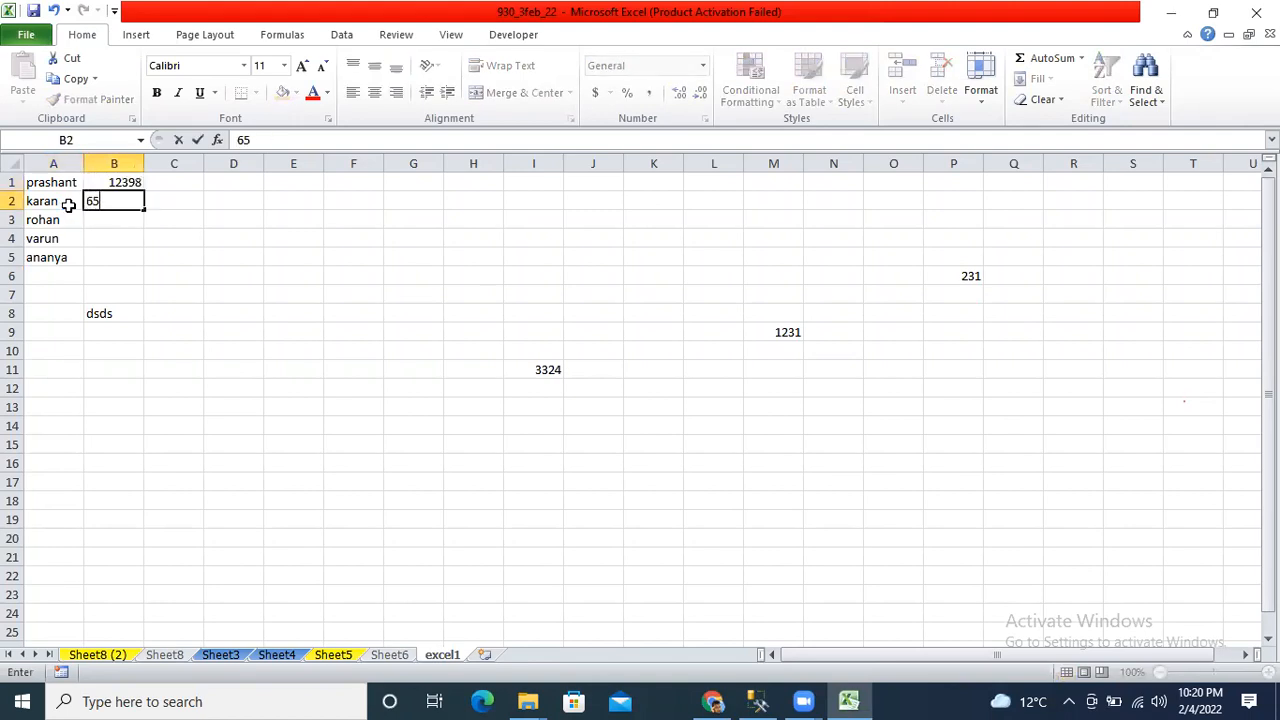
key(Return)
text(88689)
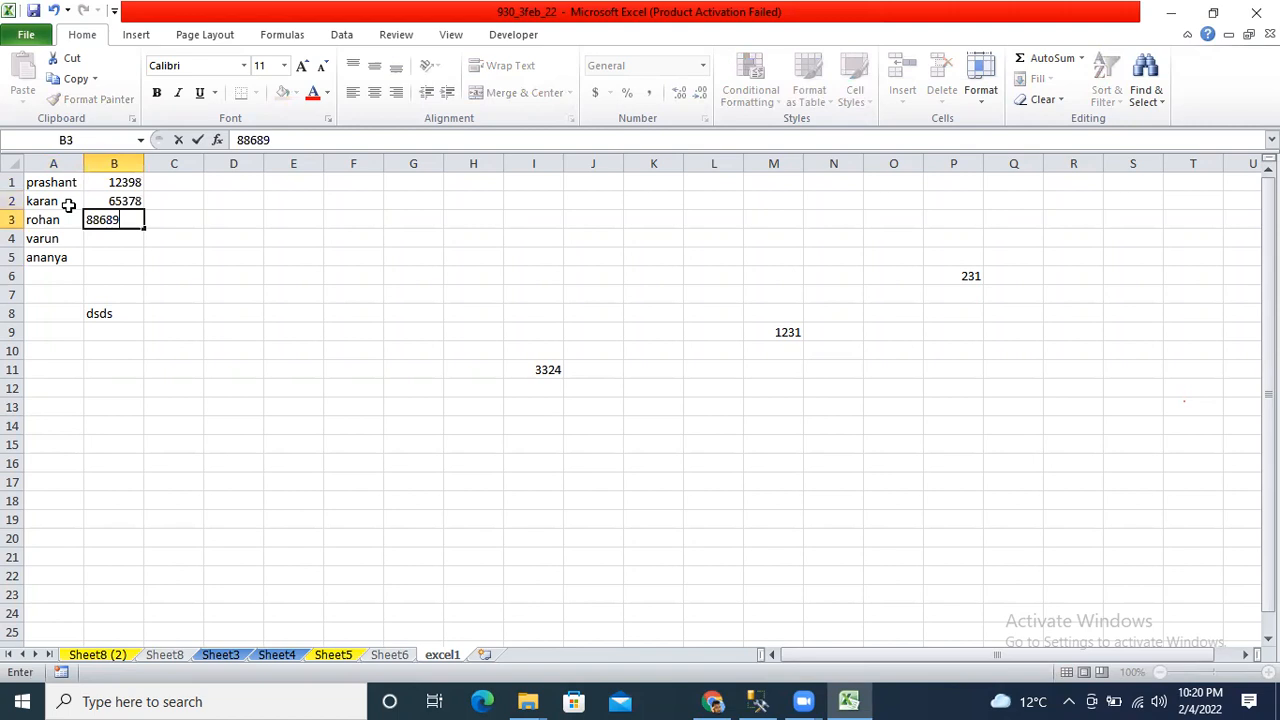
key(Return)
text(9800)
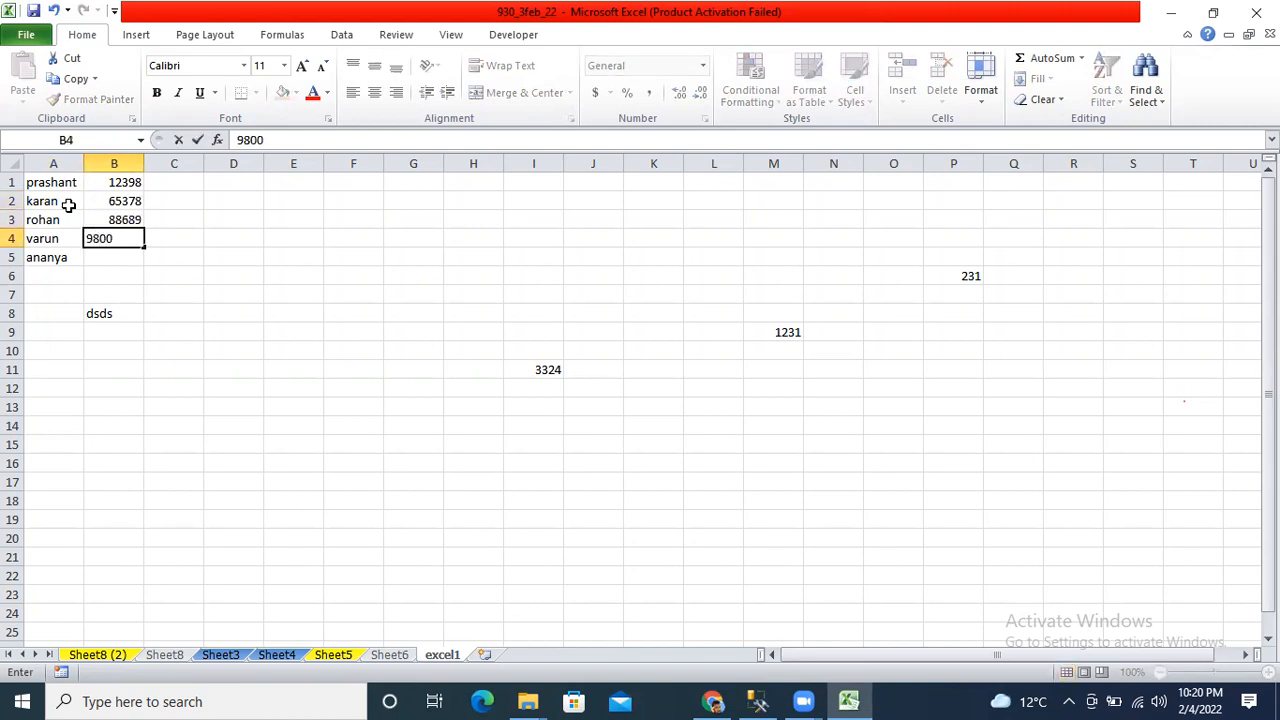
key(Return)
text(97589)
key(Return)
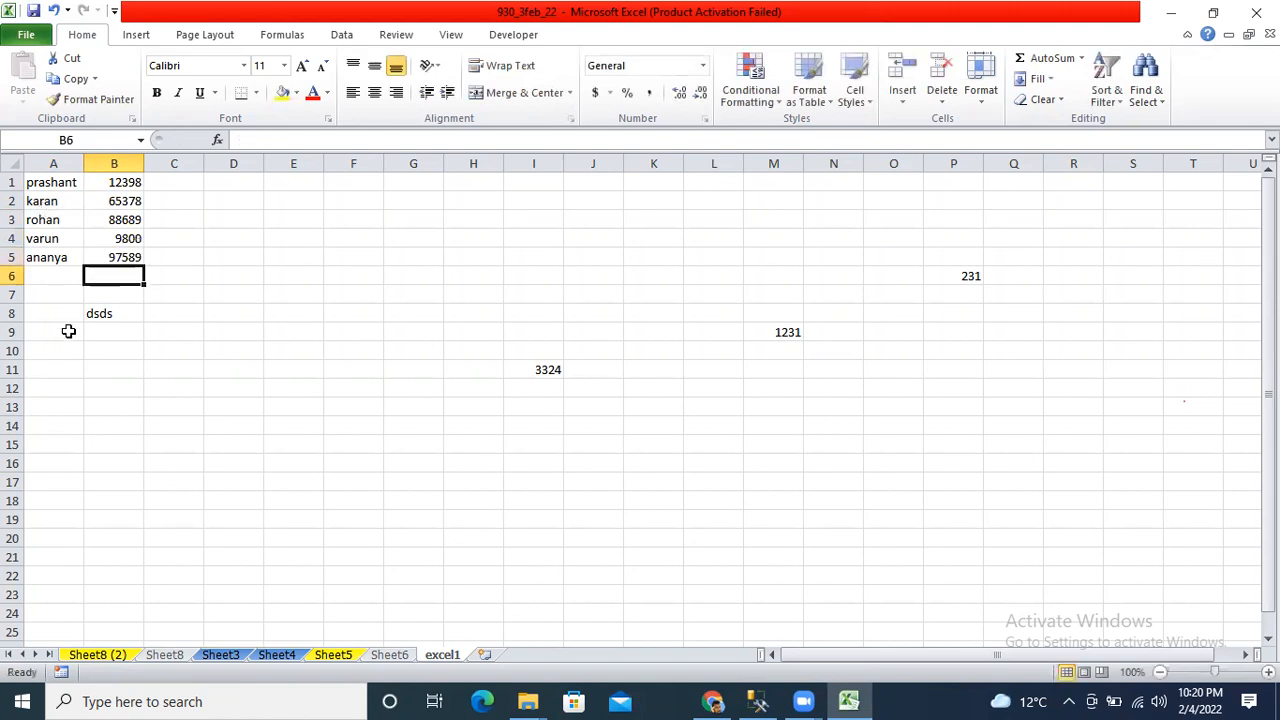
Clear the stray dsds from B8 and select the A1:B5 table.
key(Down)
key(Down)
key(Delete)
key(Up)
key(Up)
key(Up)
key(Up)
key(Left)
key(Up)
key(ctrl+a)
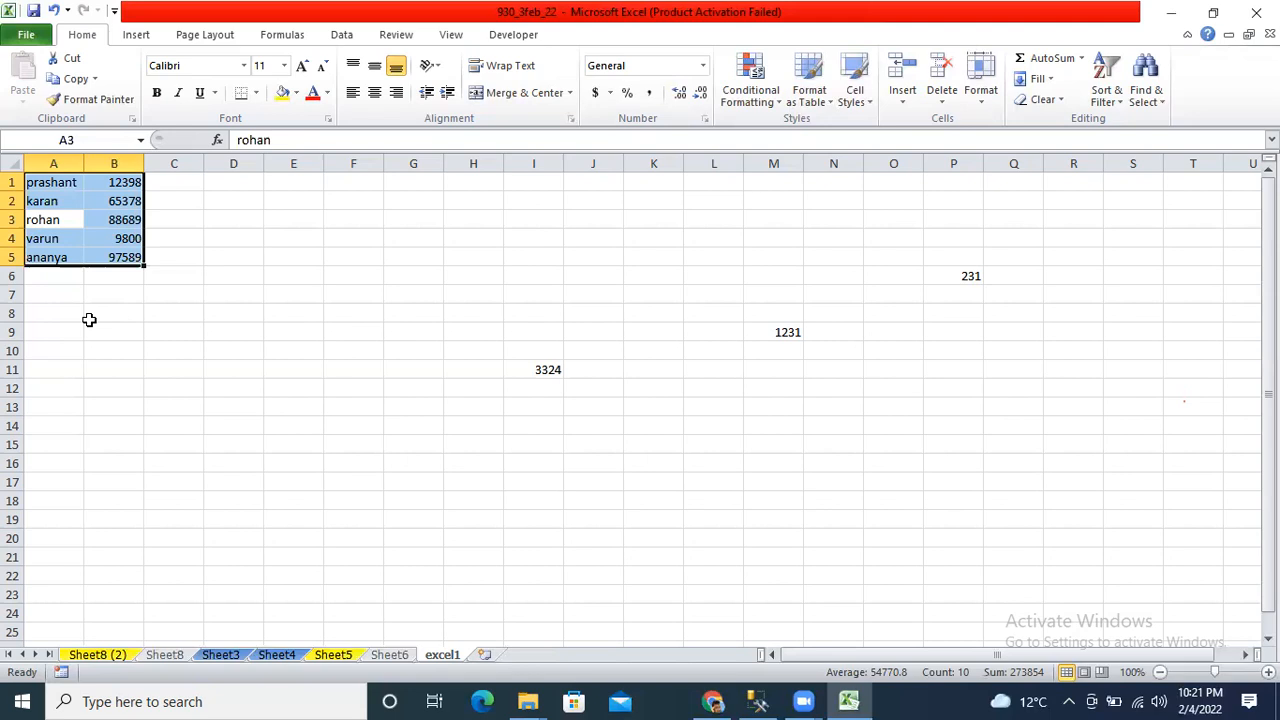
Save, then make the A1:B5 table bold, italic and underlined with All Borders.
click(31, 12)
key(ctrl+b)
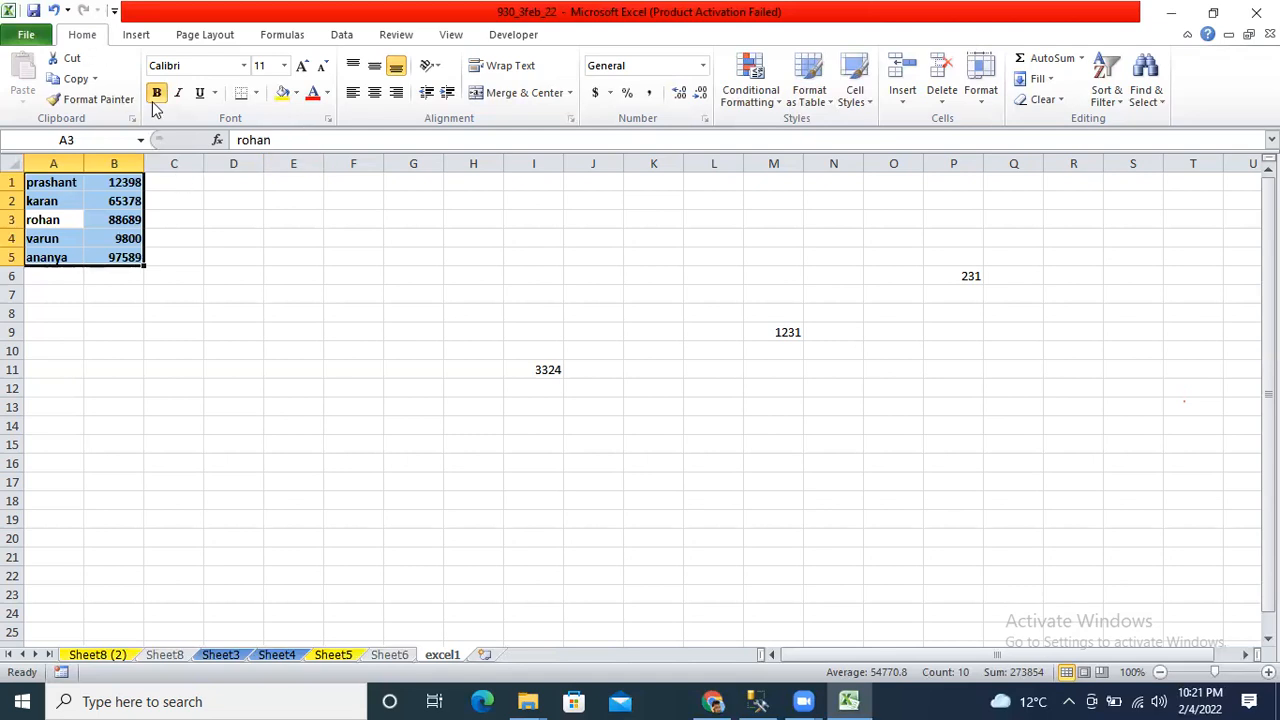
click(186, 216)
click(56, 180)
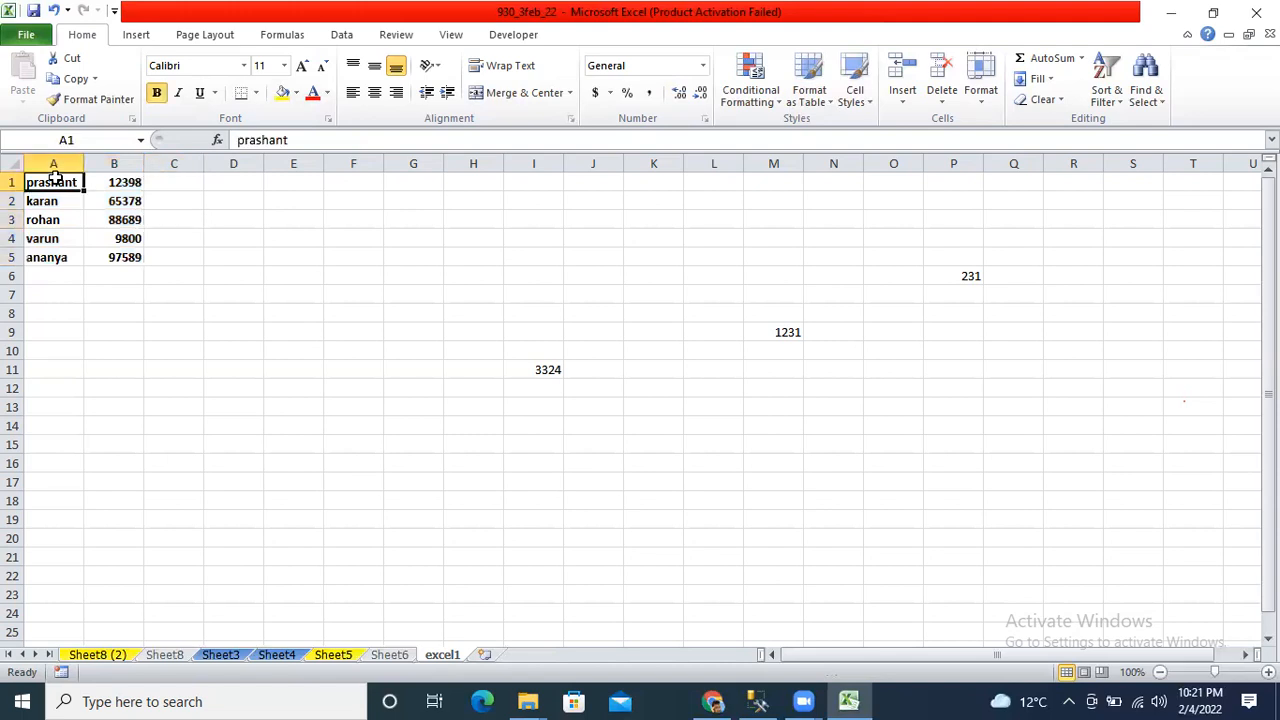
key(ctrl+a)
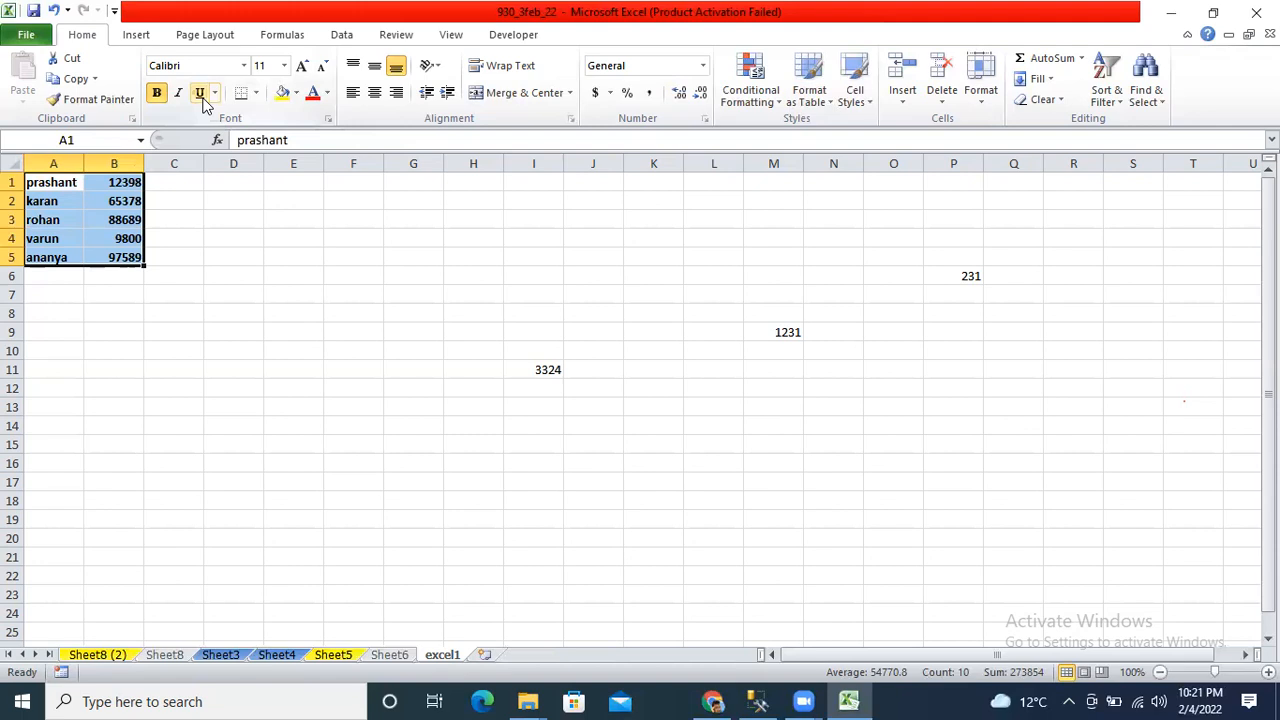
key(ctrl+i)
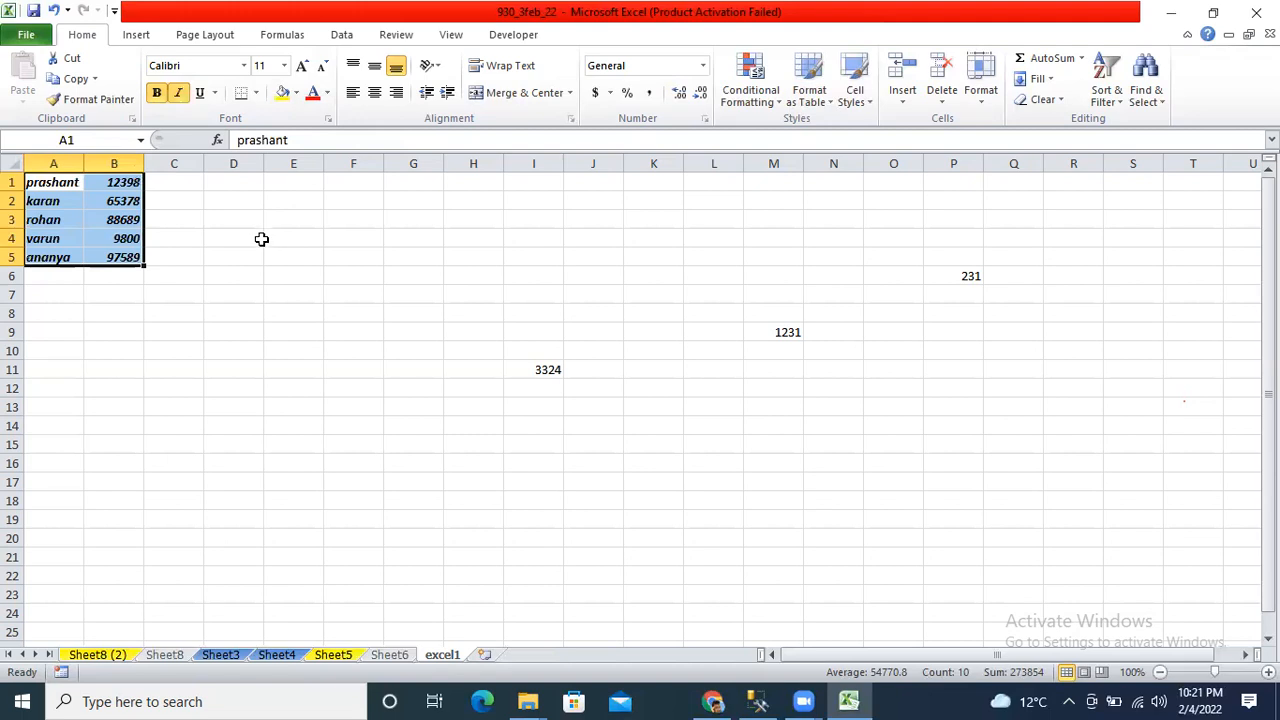
key(ctrl+u)
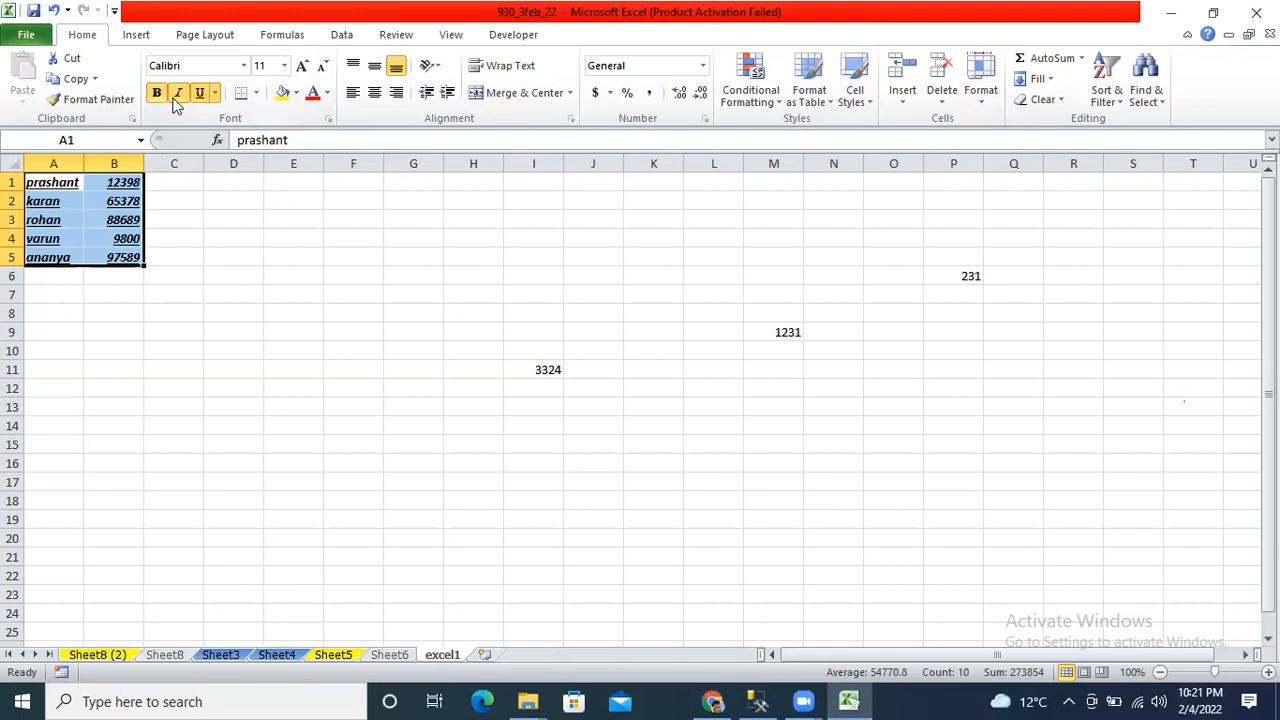
click(257, 92)
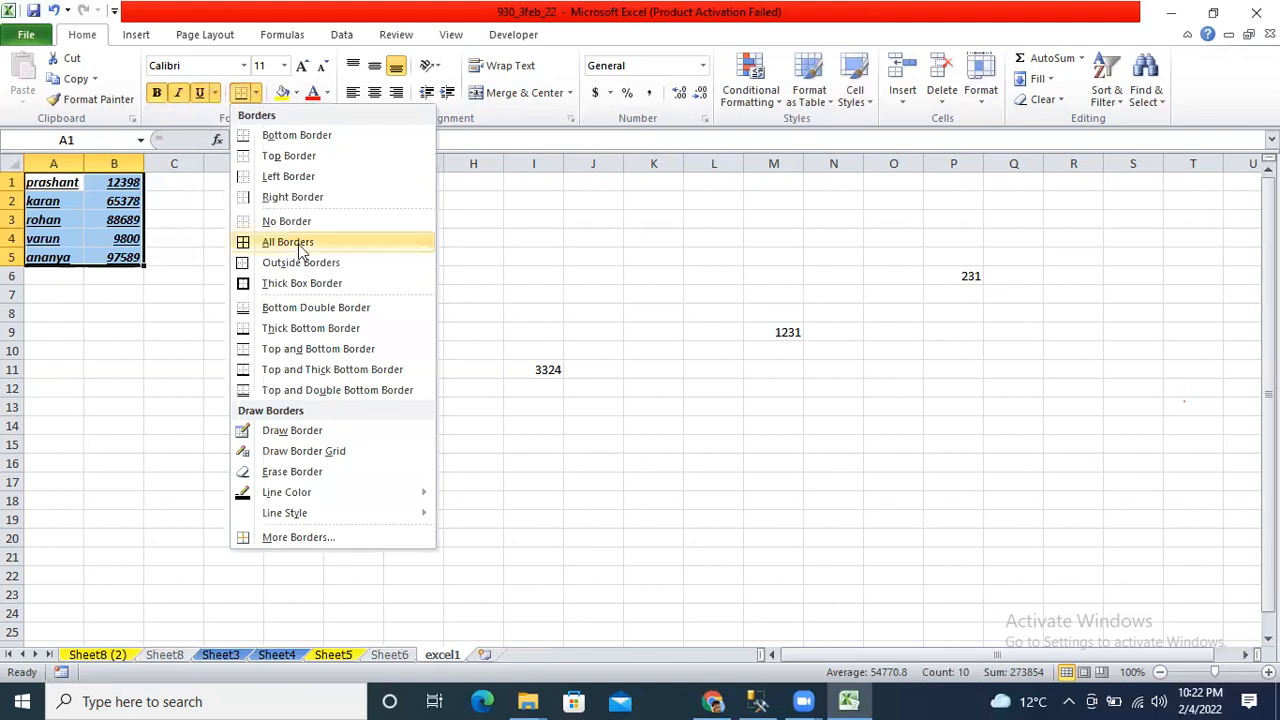
click(245, 241)
click(193, 196)
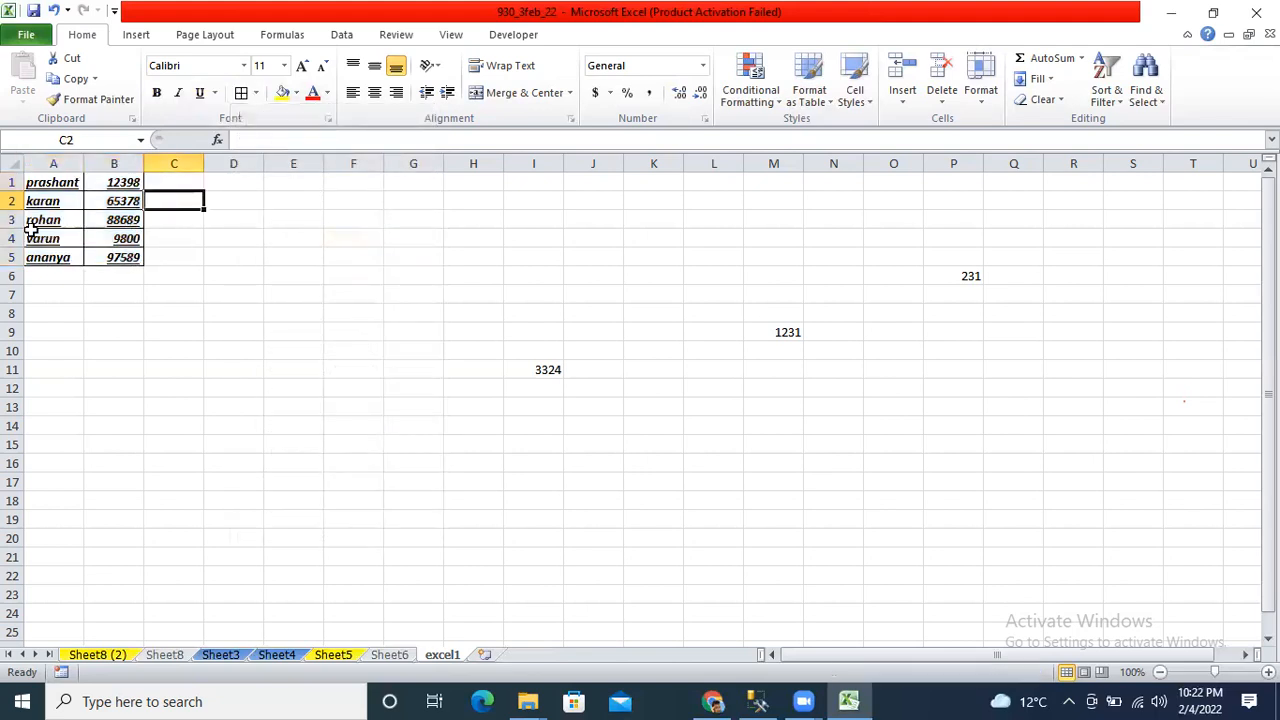
Give cell E2 a left and a right border, then reselect A1:B5.
click(308, 194)
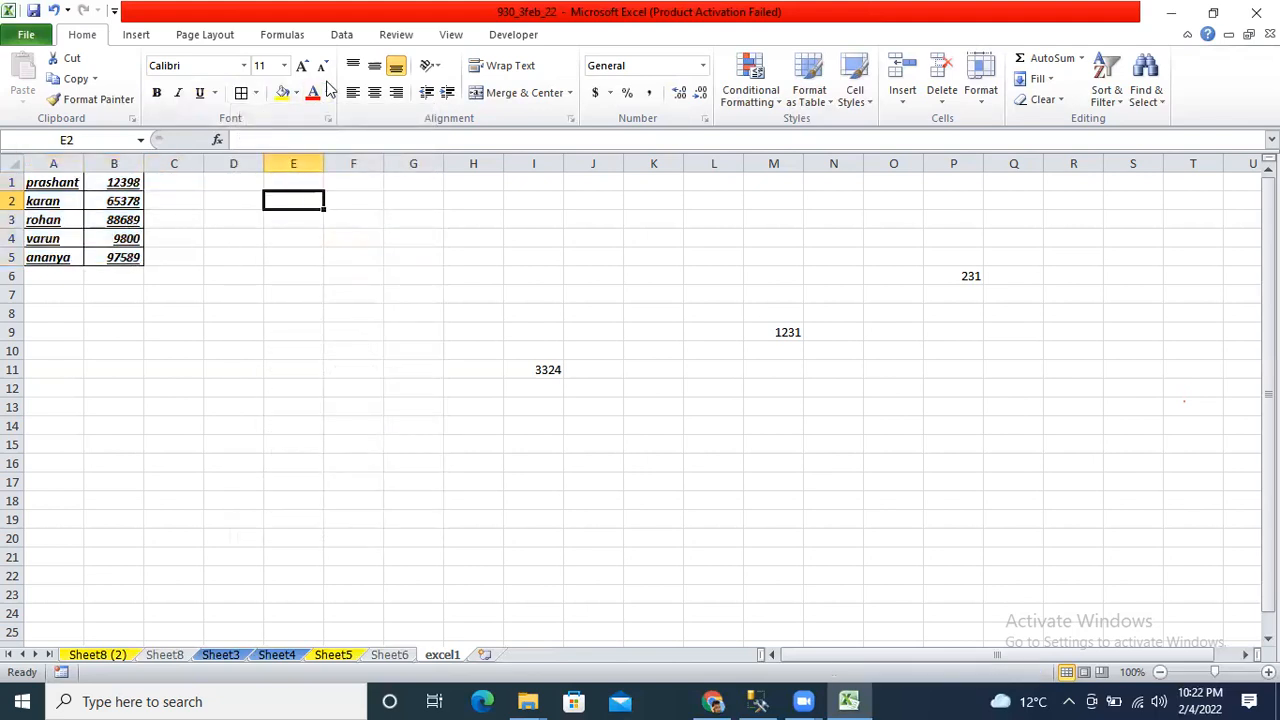
click(256, 94)
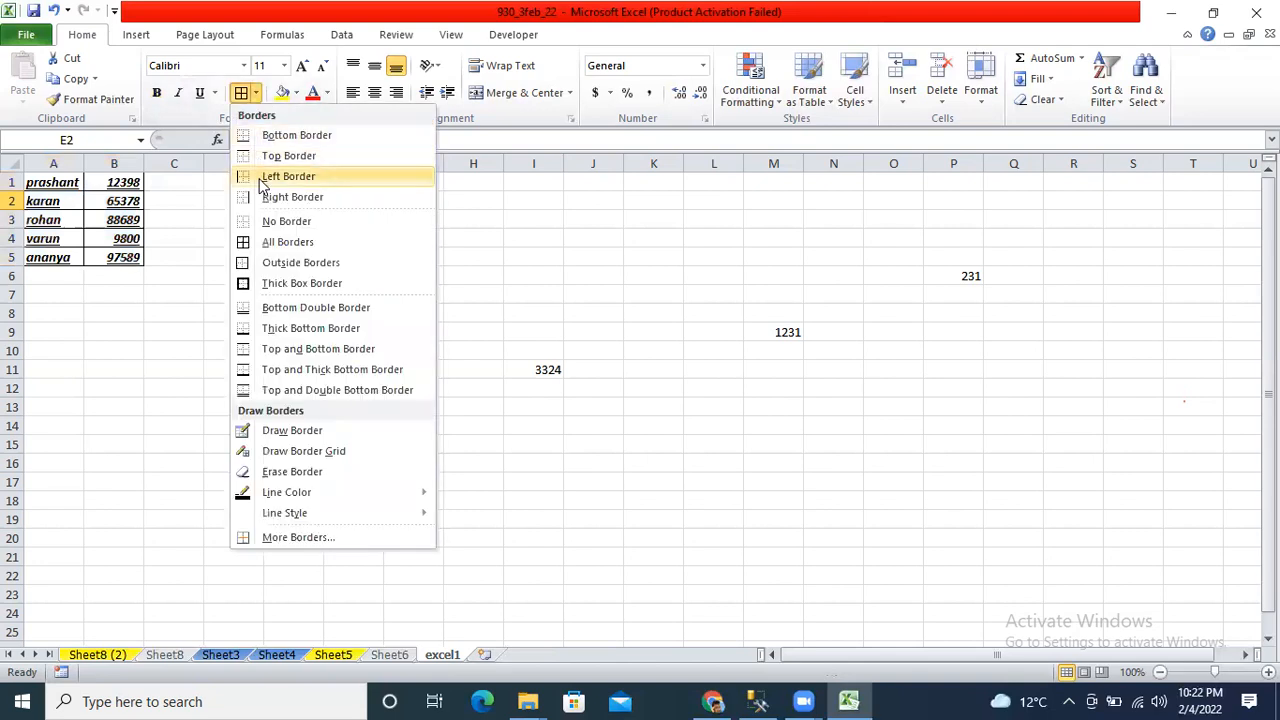
click(257, 176)
click(257, 92)
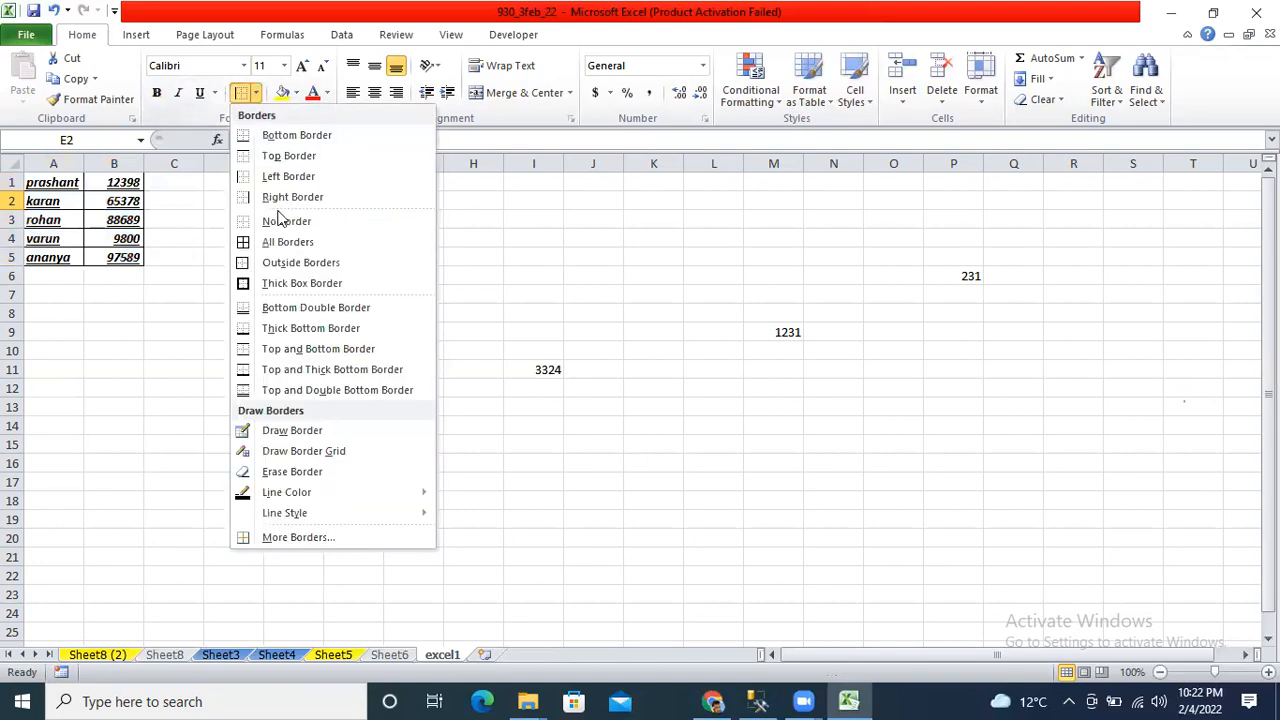
click(290, 197)
click(243, 383)
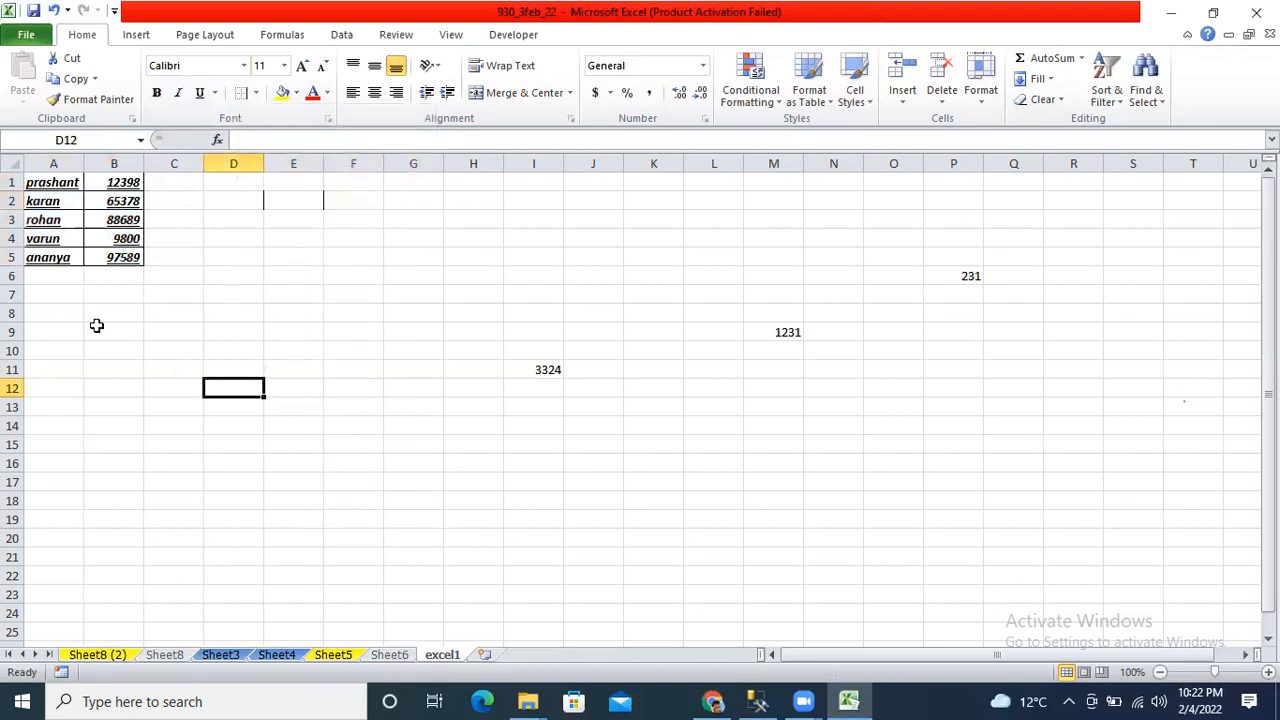
click(48, 185)
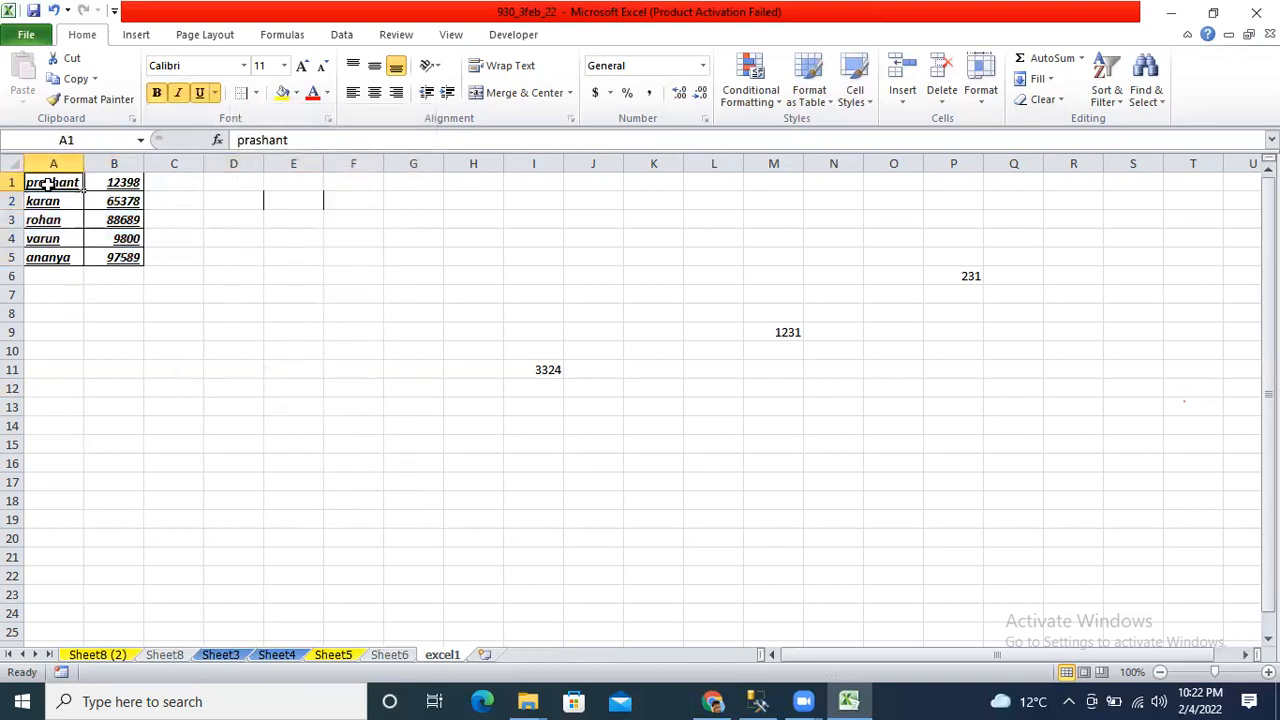
drag(48, 185, 120, 257)
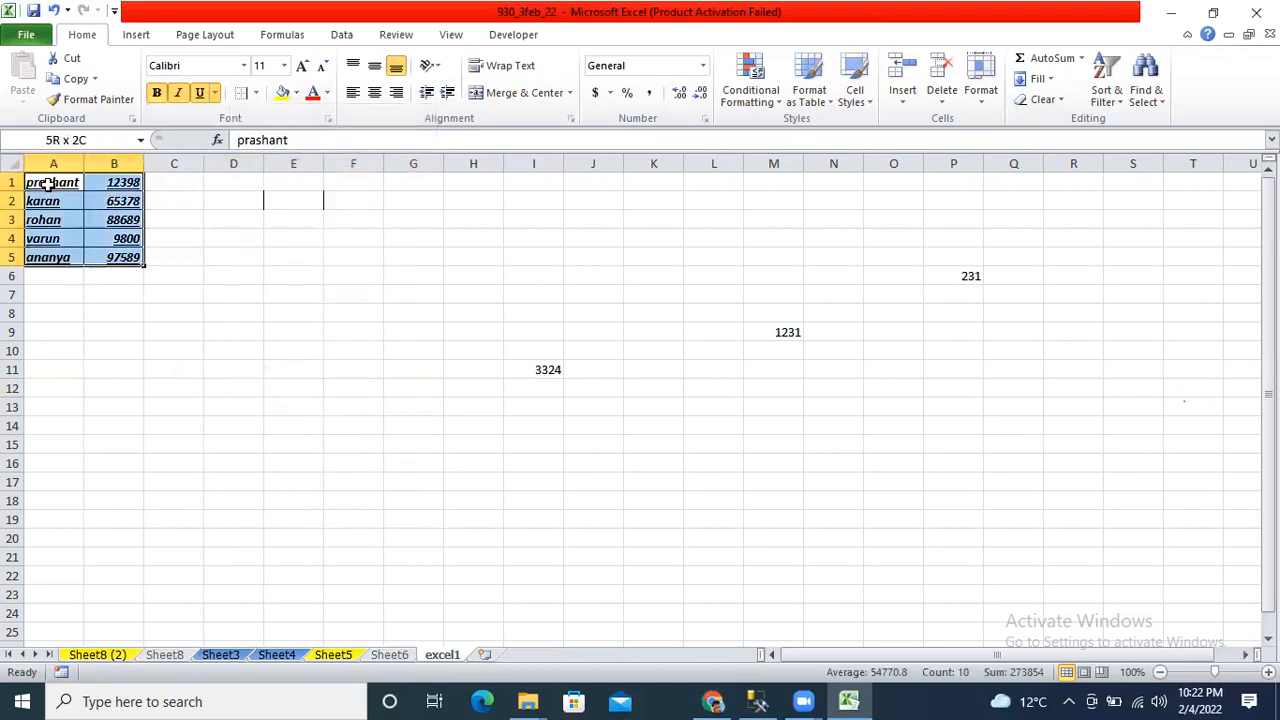
Set the A1:B5 table in the Algerian font and check the name cells.
click(245, 66)
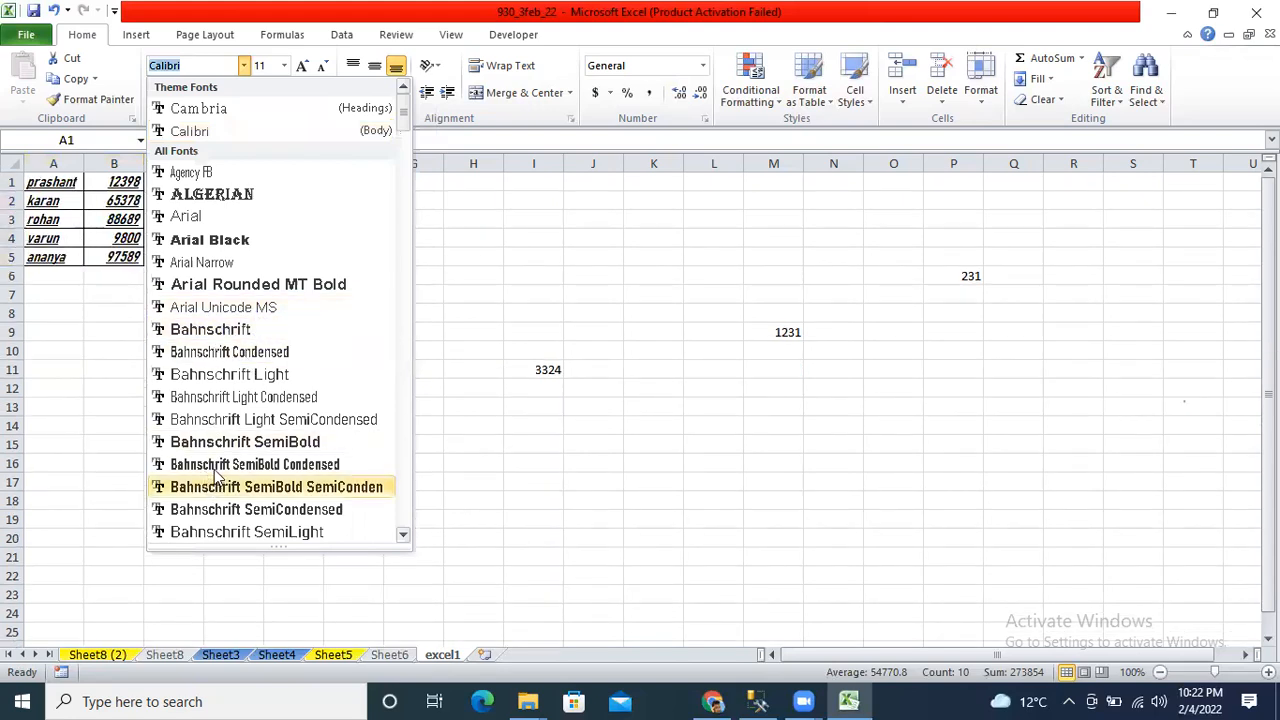
click(188, 196)
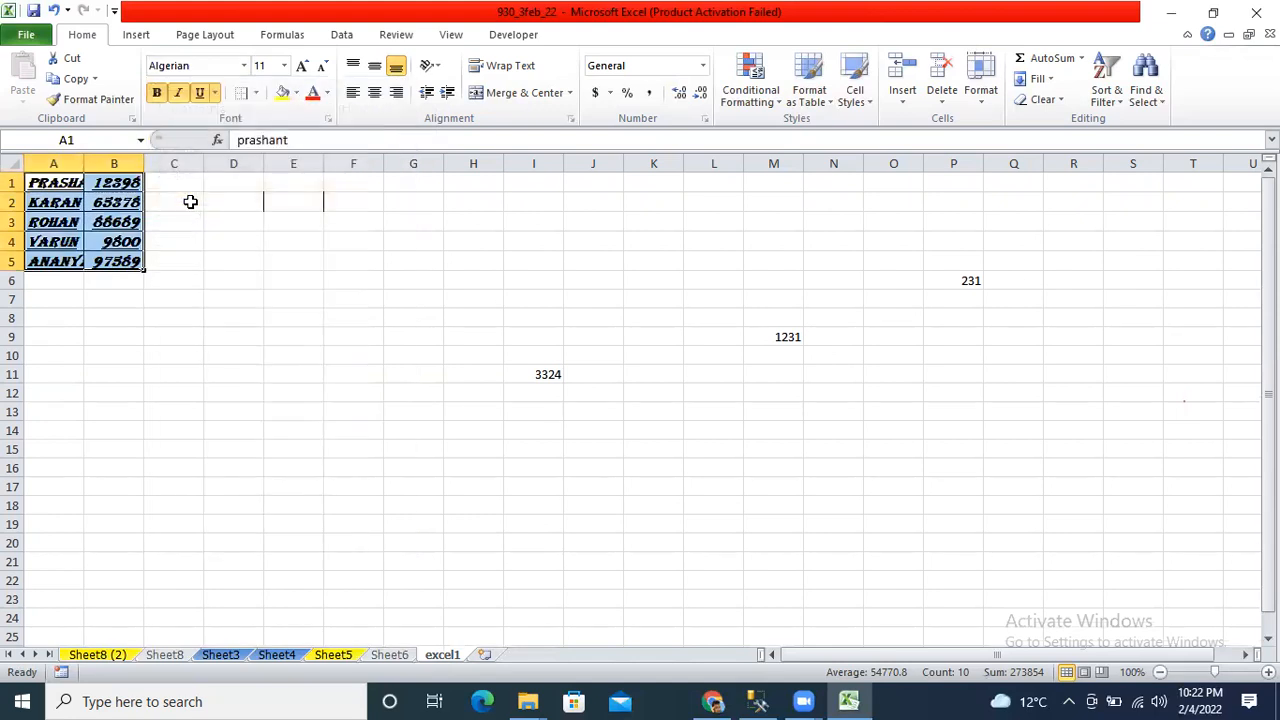
click(53, 180)
click(124, 186)
click(50, 188)
click(53, 220)
click(53, 242)
click(54, 260)
Reselect the table and AutoFit column A's width with Alt+H, O, I.
key(Right)
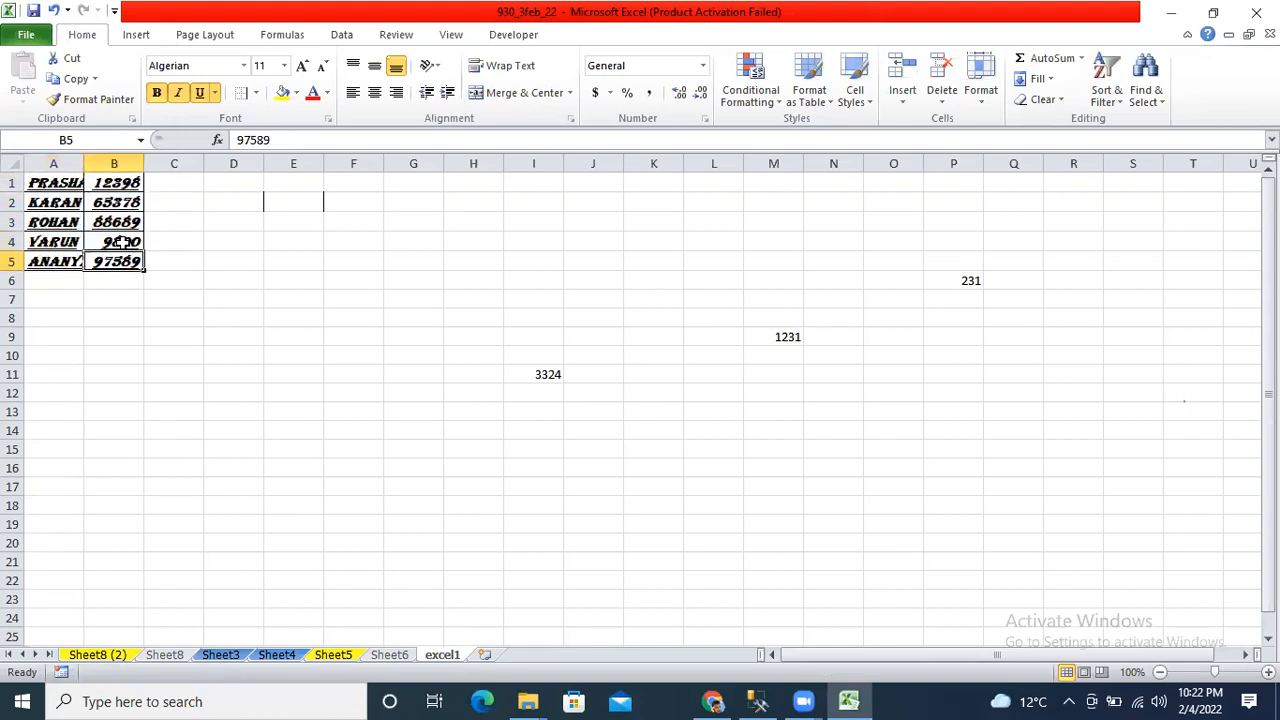
key(ctrl+a)
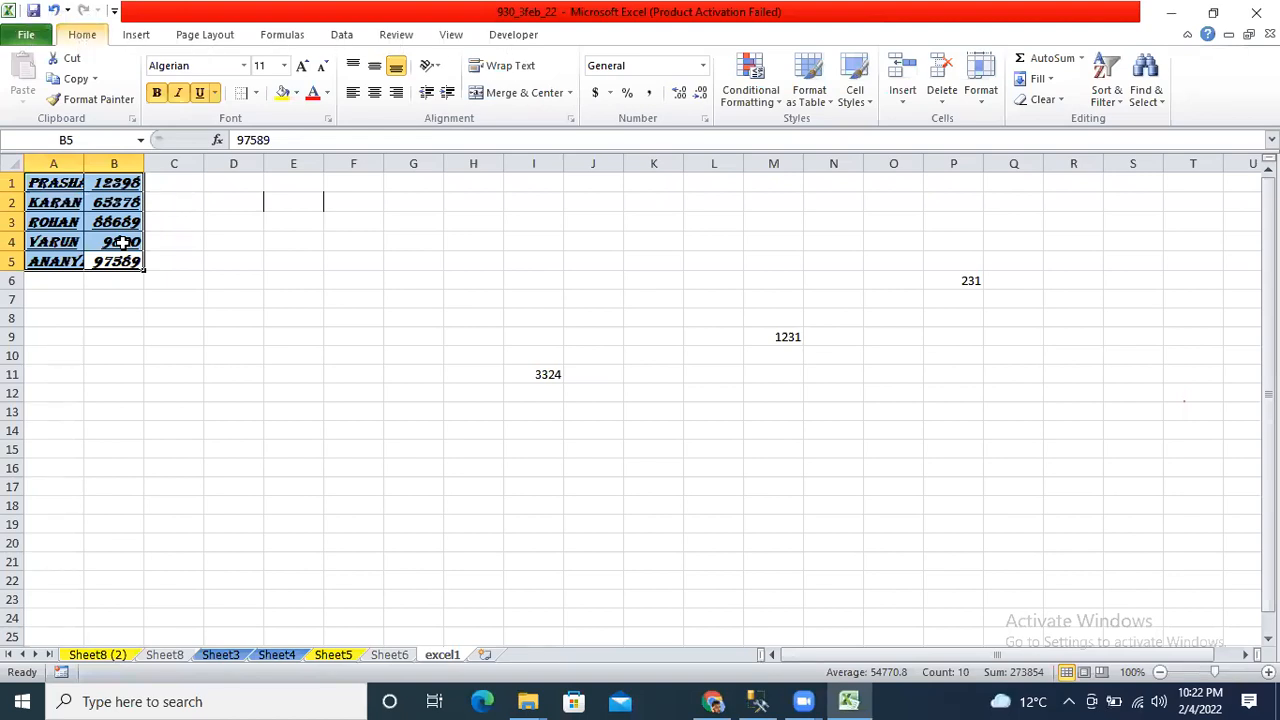
key(alt+h)
key(o)
key(i)
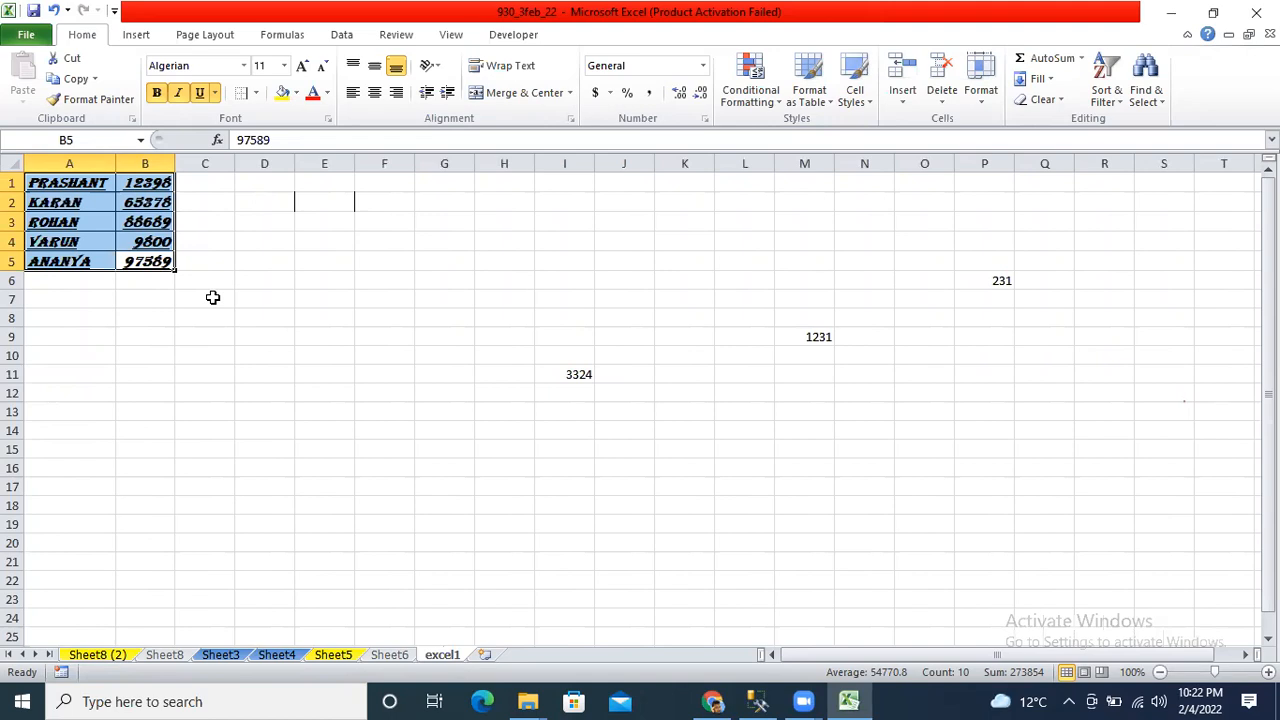
Unbold 65378 in B2, then move to F1 and start typing a note.
click(138, 202)
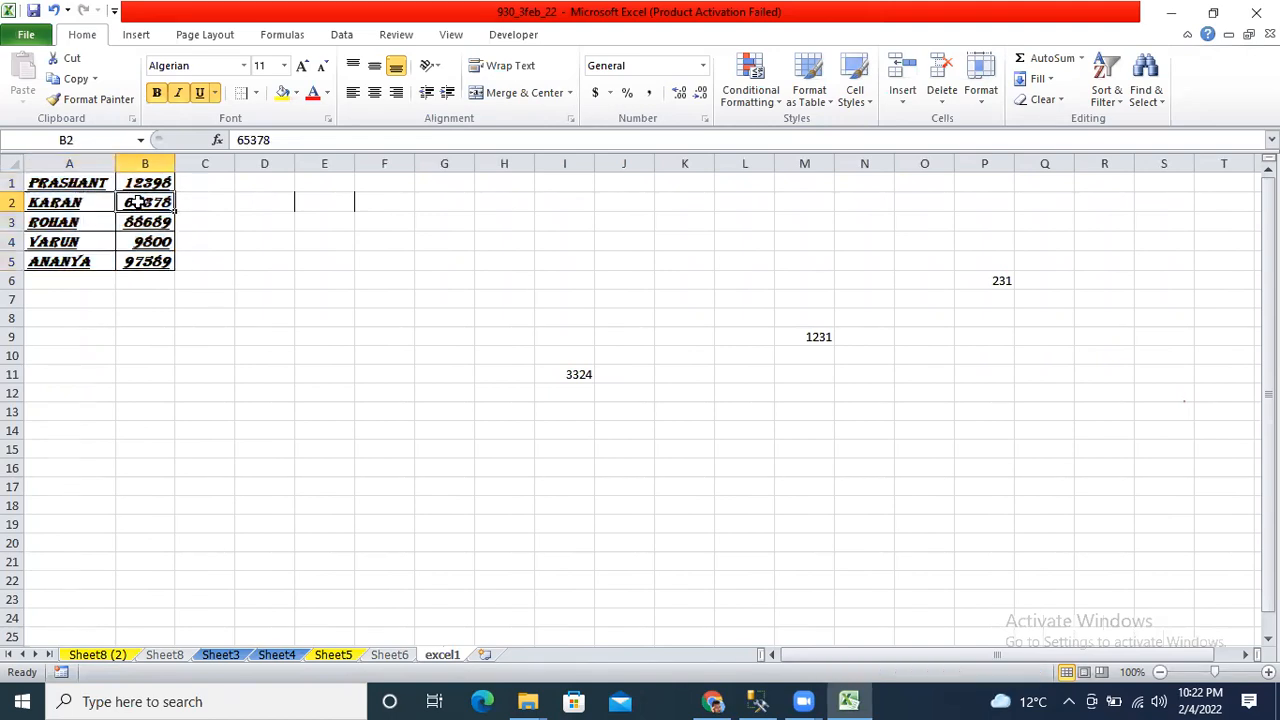
key(ctrl+b)
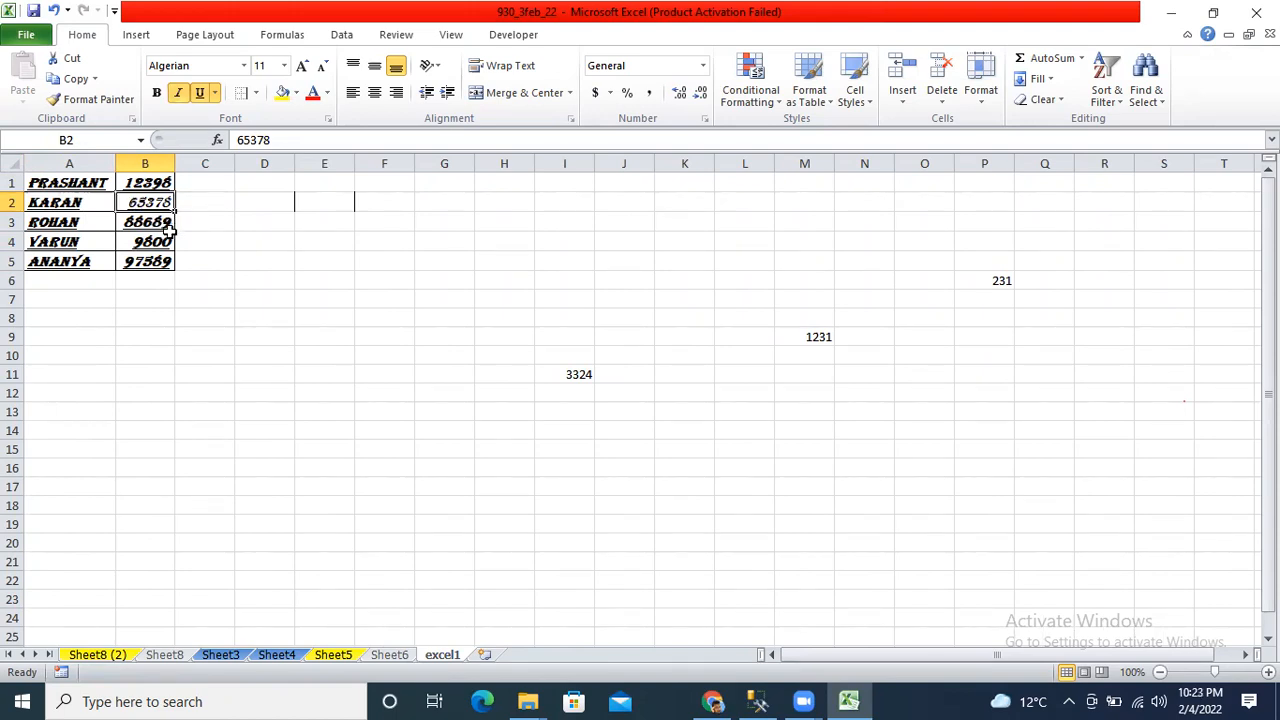
key(Left)
key(Up)
key(Right)
key(Right)
key(Right)
key(Right)
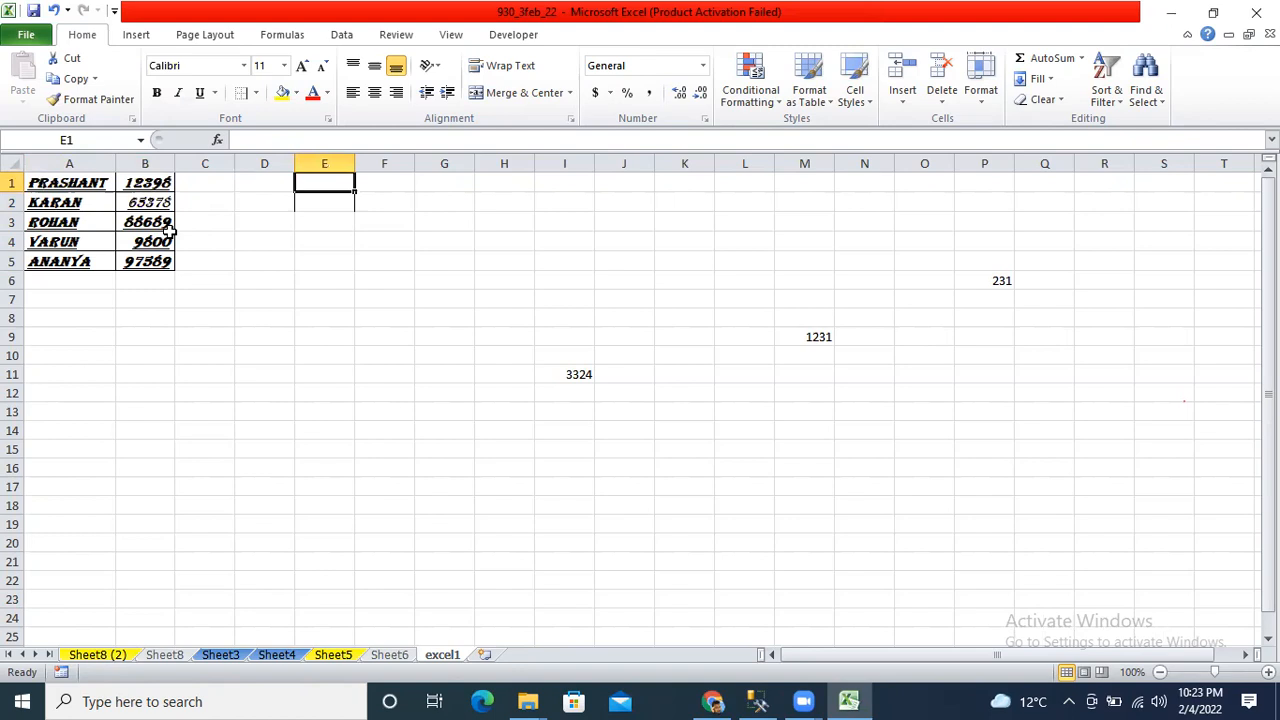
key(Right)
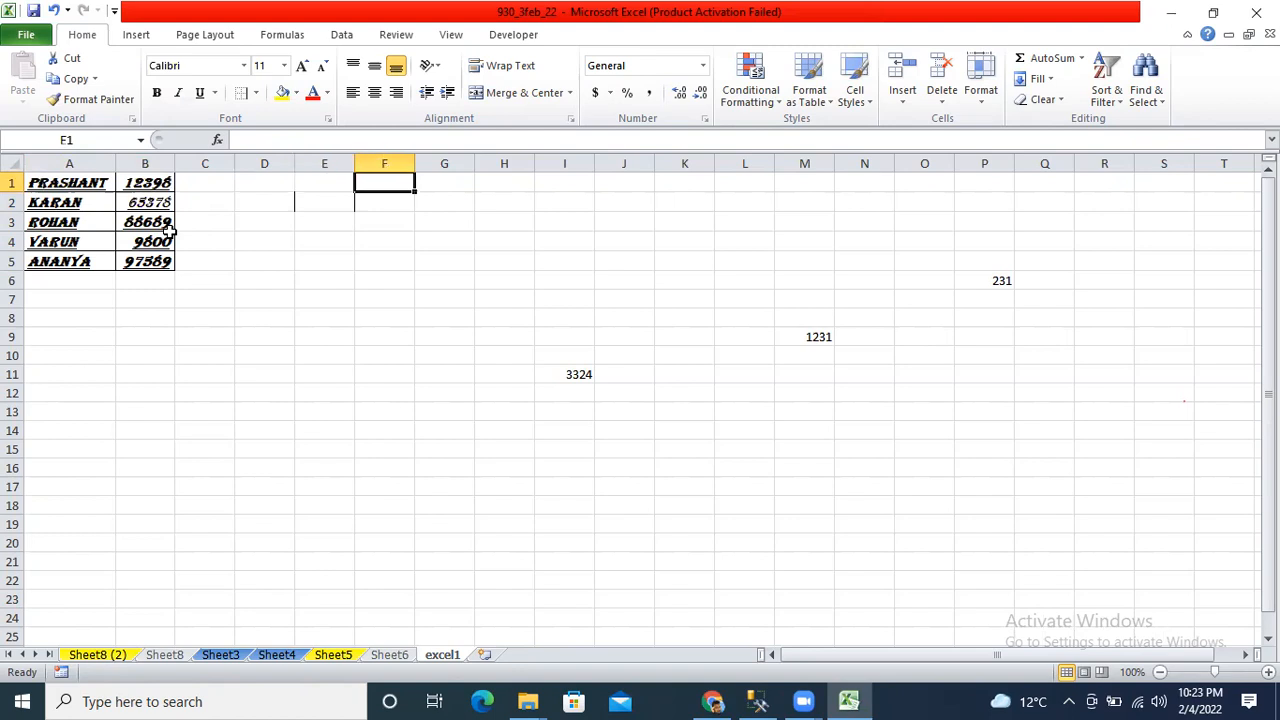
text(aly)
key(BackSpace)
key(BackSpace)
key(BackSpace)
Narrow column A, then select A1:B5 and AutoFit both columns with Alt, H, O, I.
key(Escape)
key(ctrl+Home)
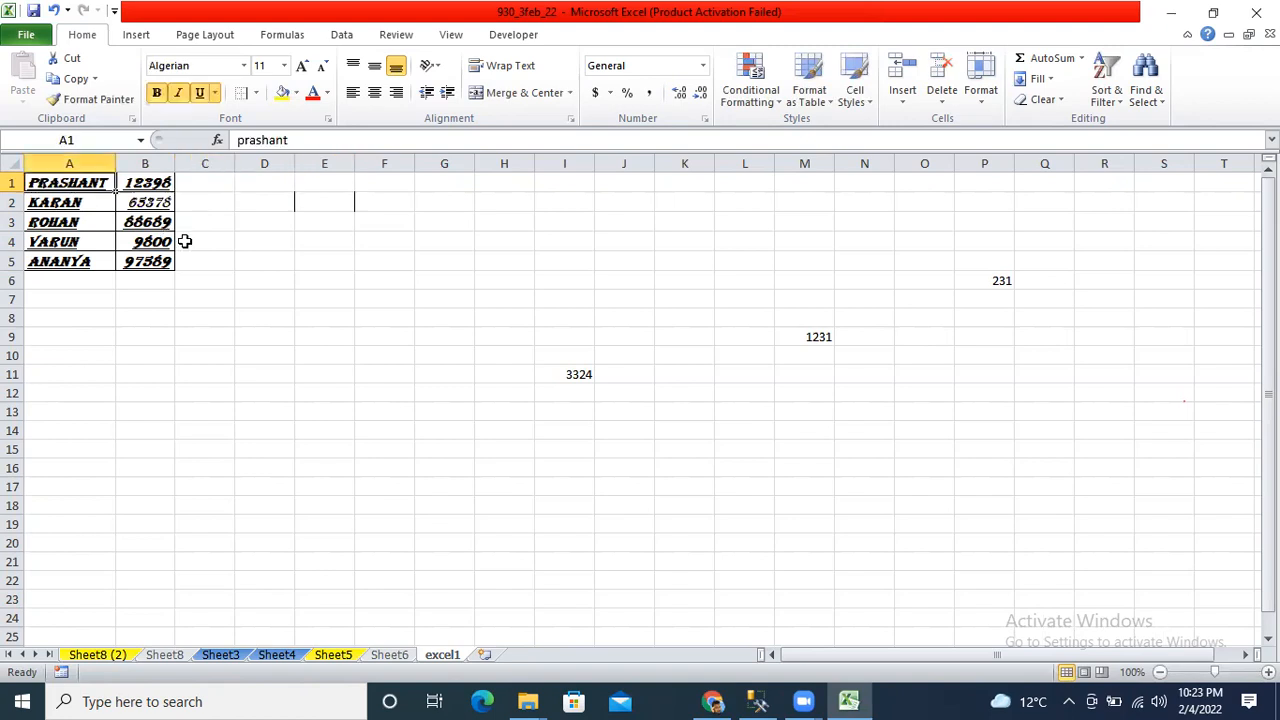
drag(115, 163, 95, 163)
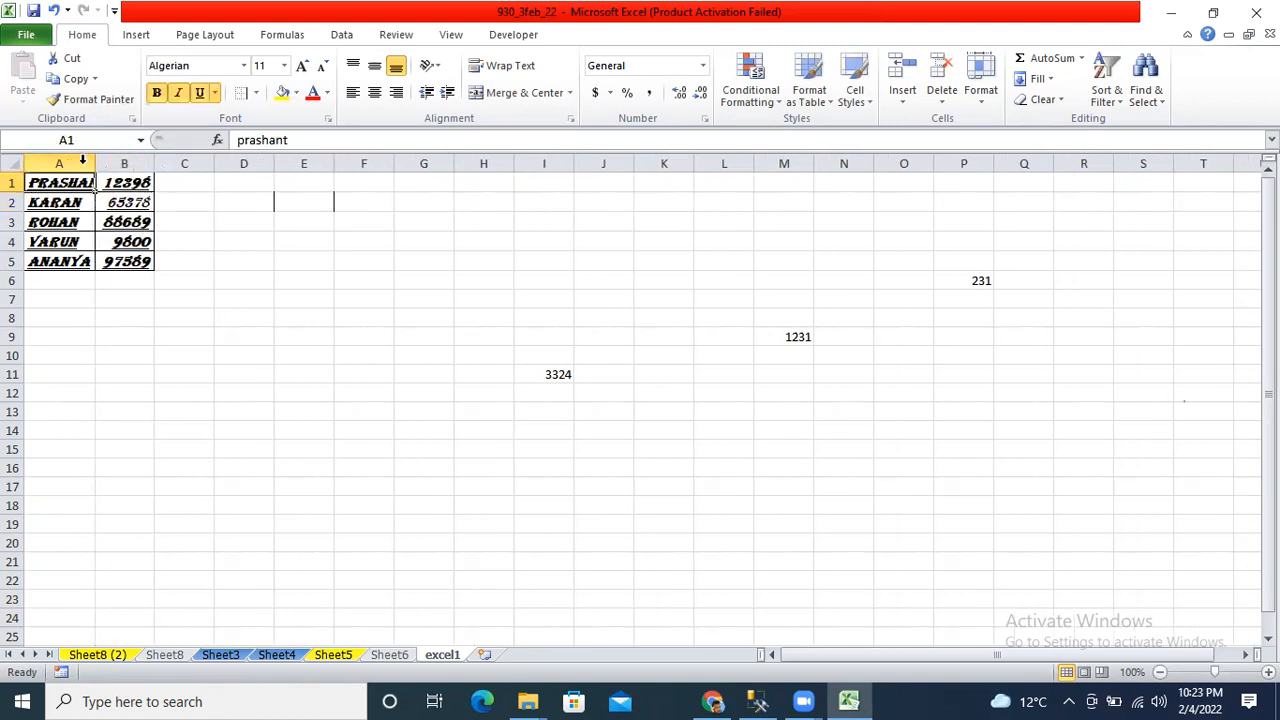
key(ctrl+a)
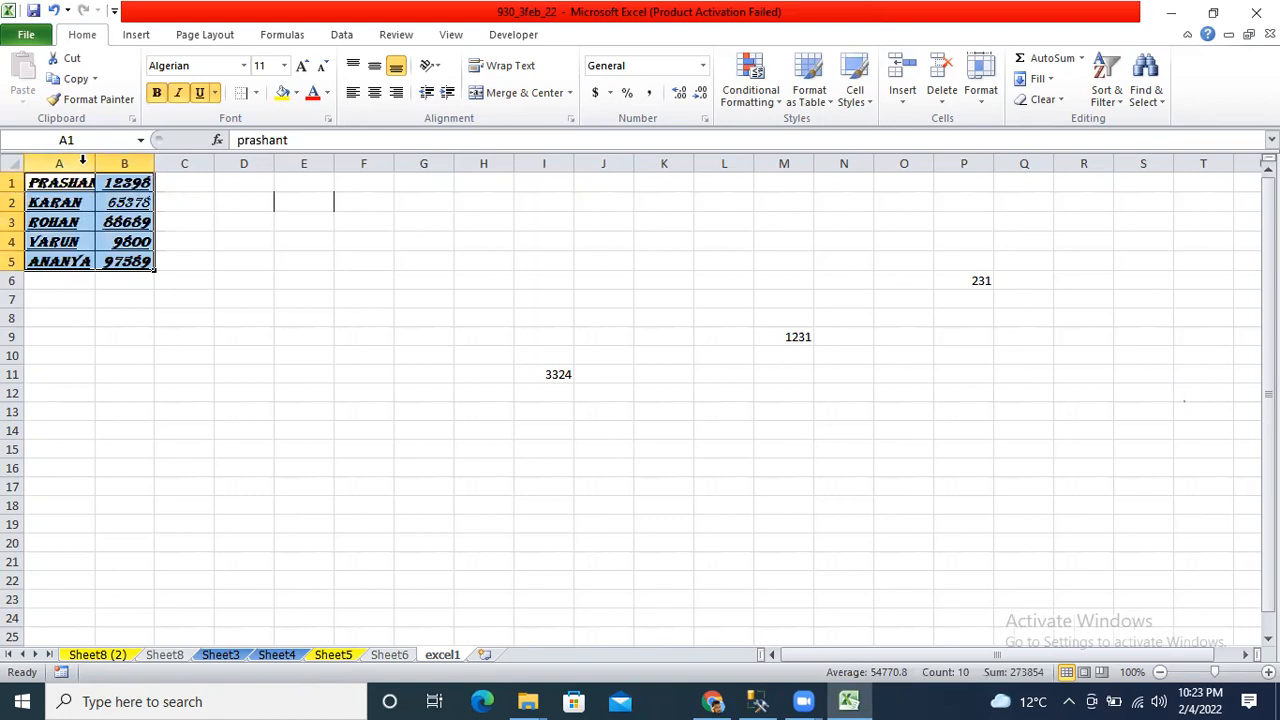
key(alt)
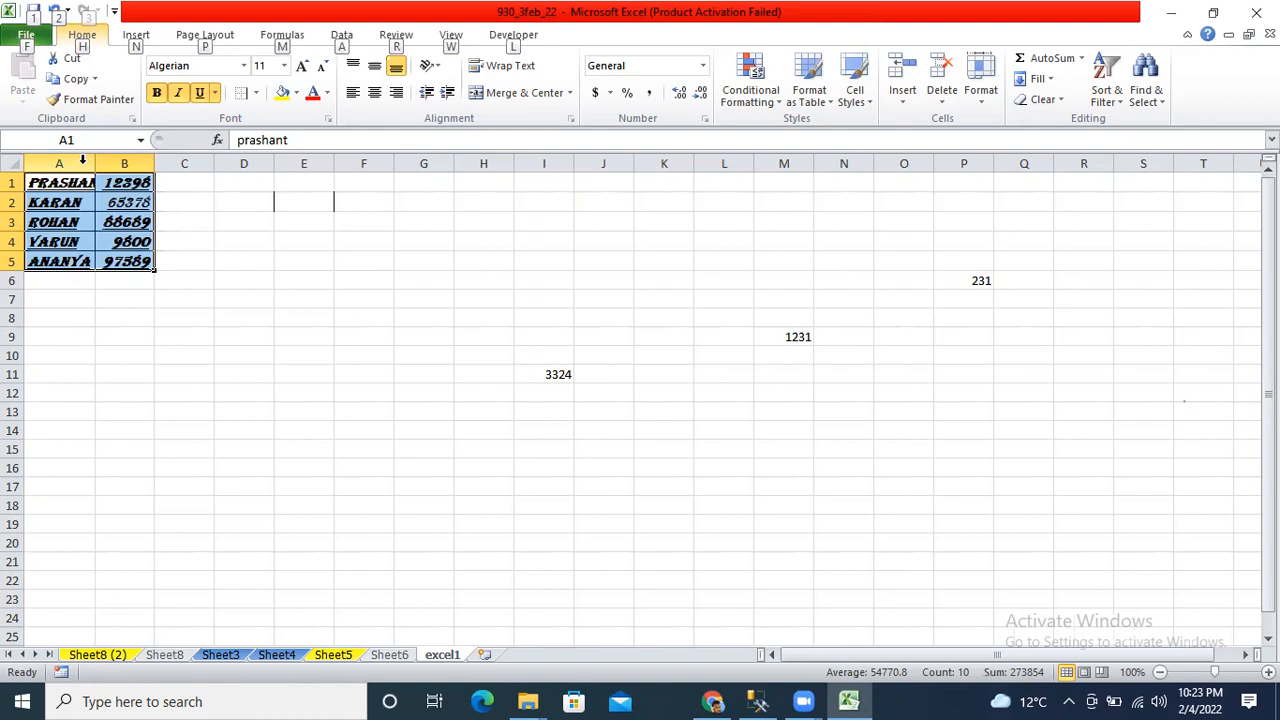
key(h)
key(o)
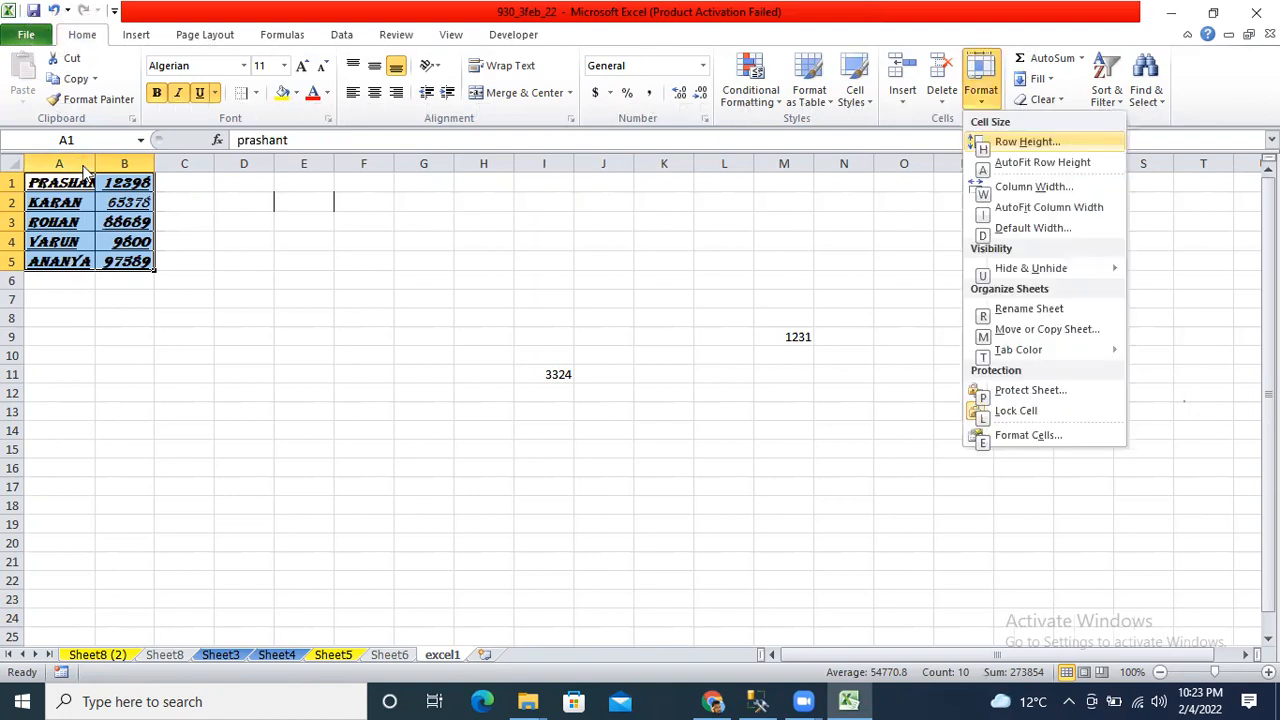
key(i)
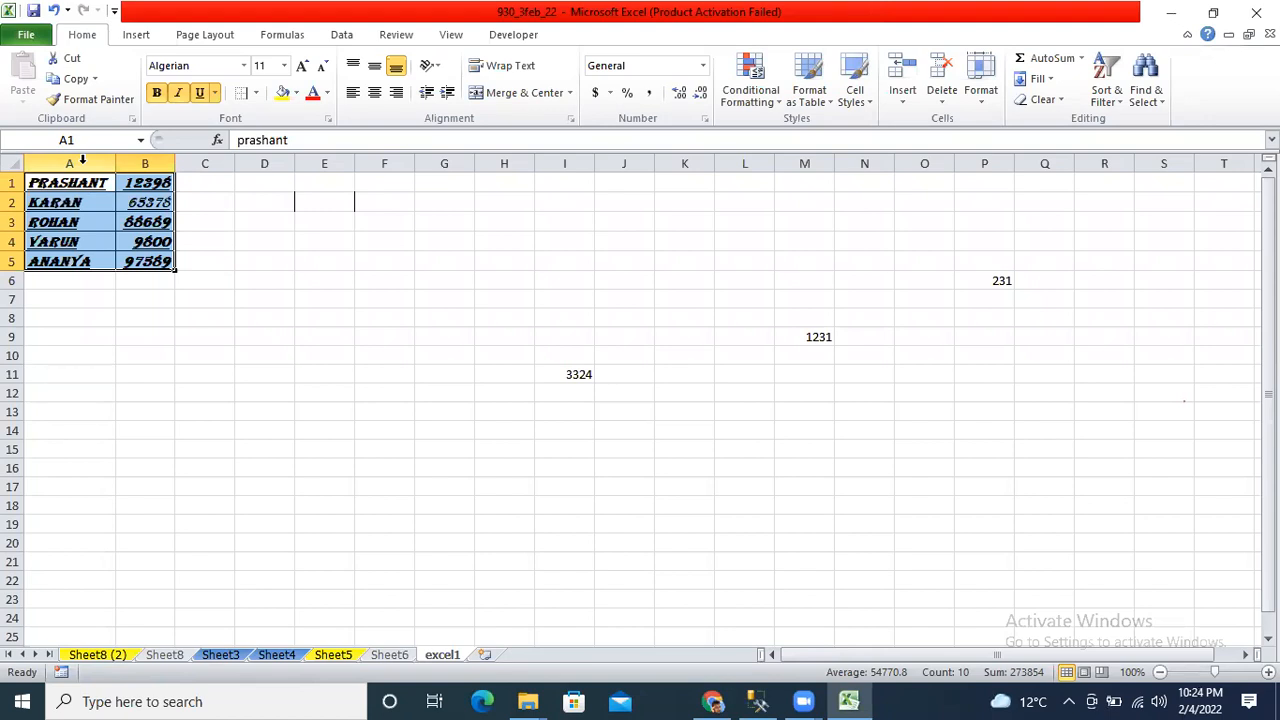
Type the shortcut note cntrl+B into F1.
click(370, 178)
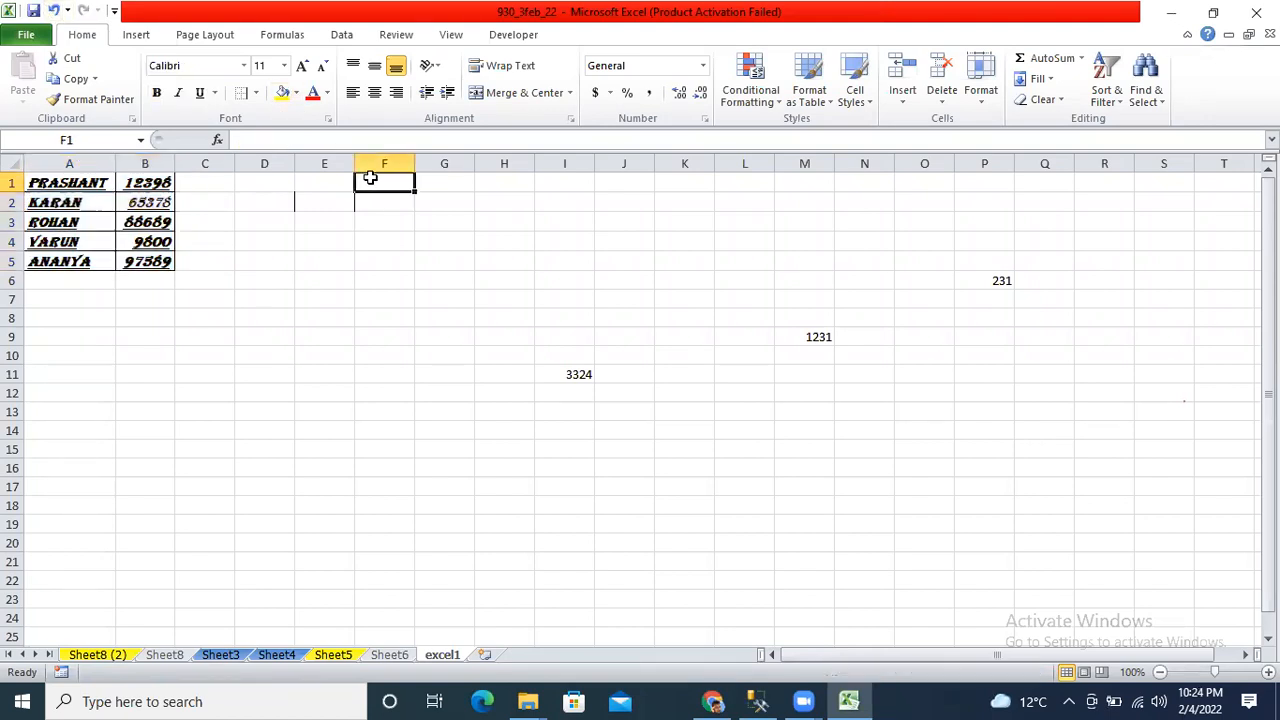
text(cntr)
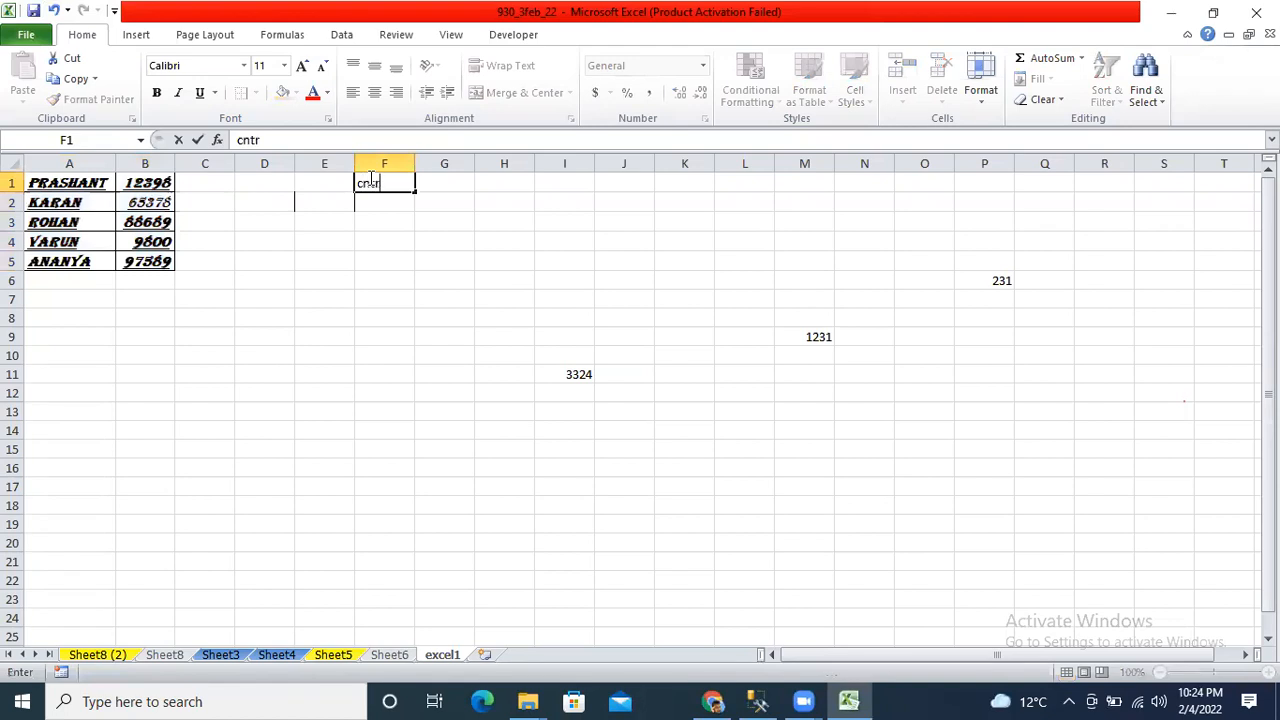
text(l+B)
key(Return)
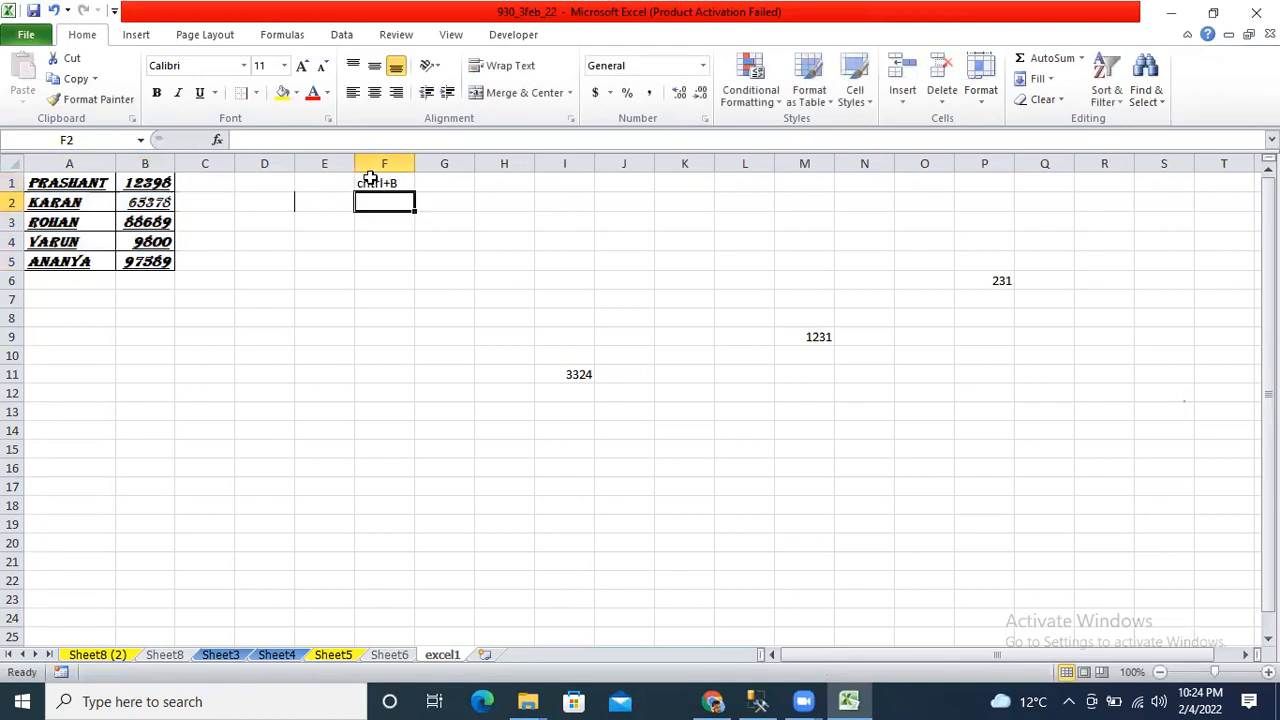
click(369, 178)
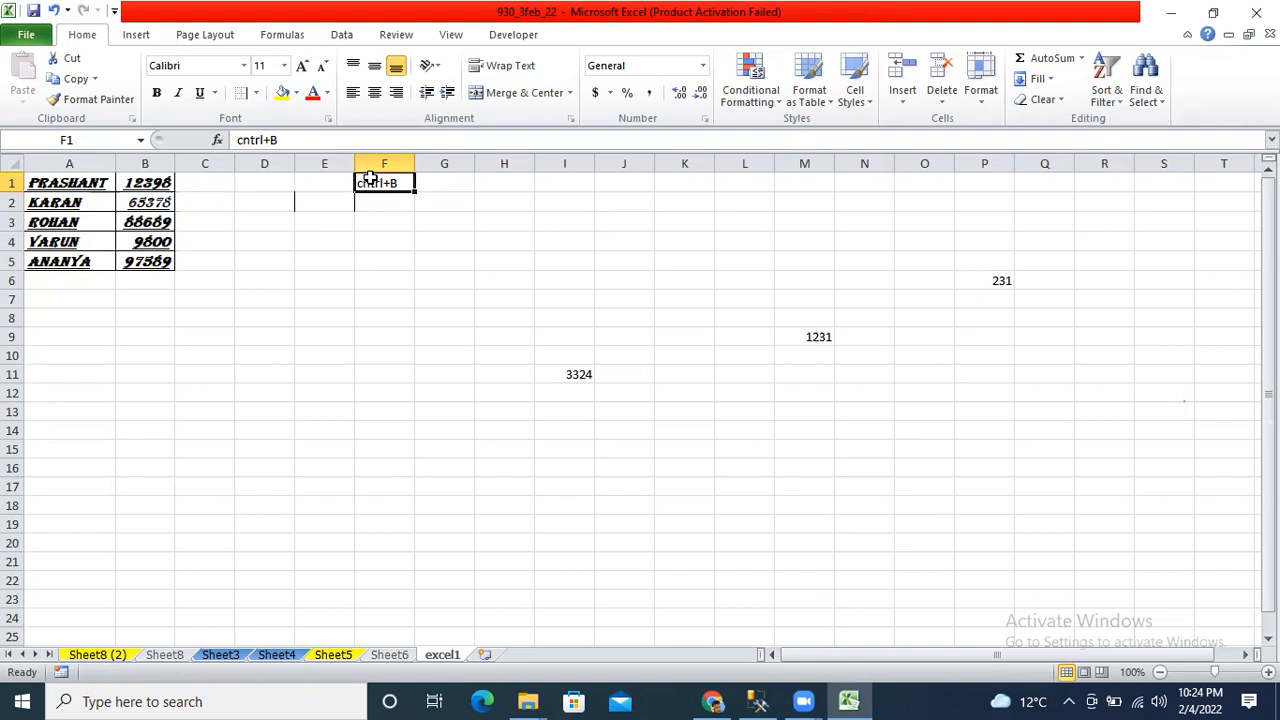
Add the note alt_H_O_I in F3 and move around row 1 to review the notes.
key(Down)
key(Down)
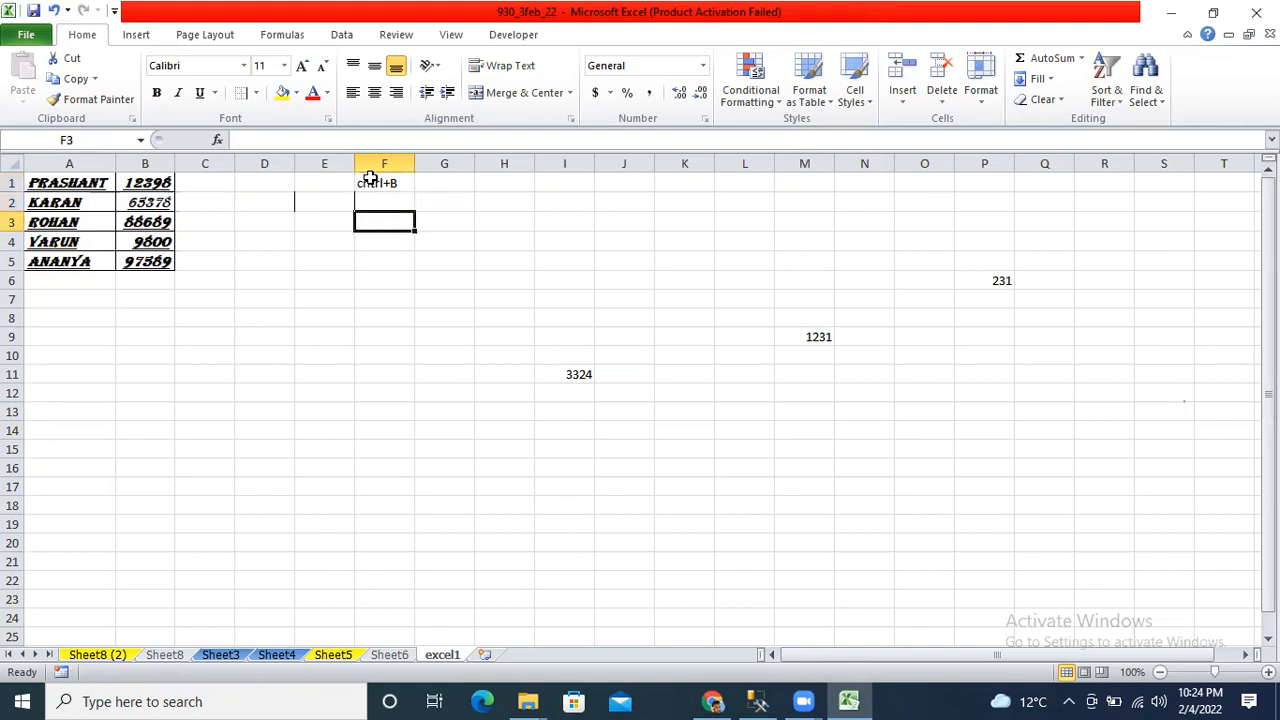
text(alt)
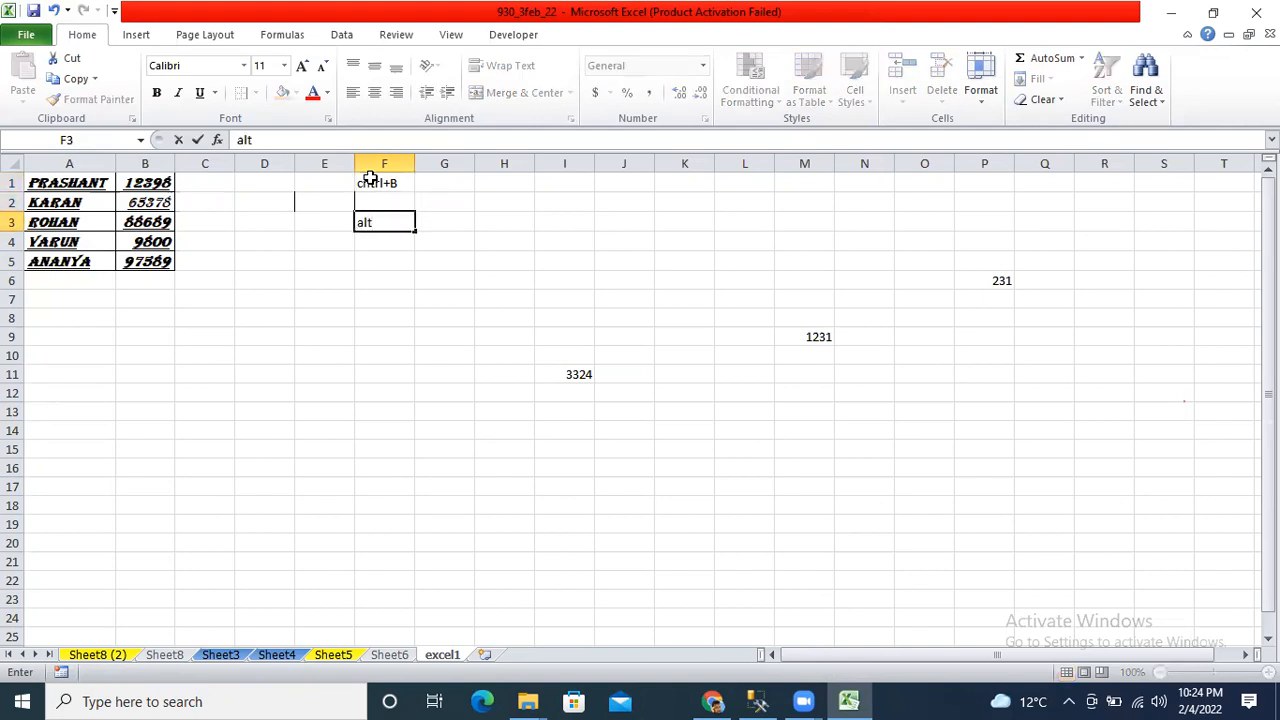
text(_H_O_I)
key(Return)
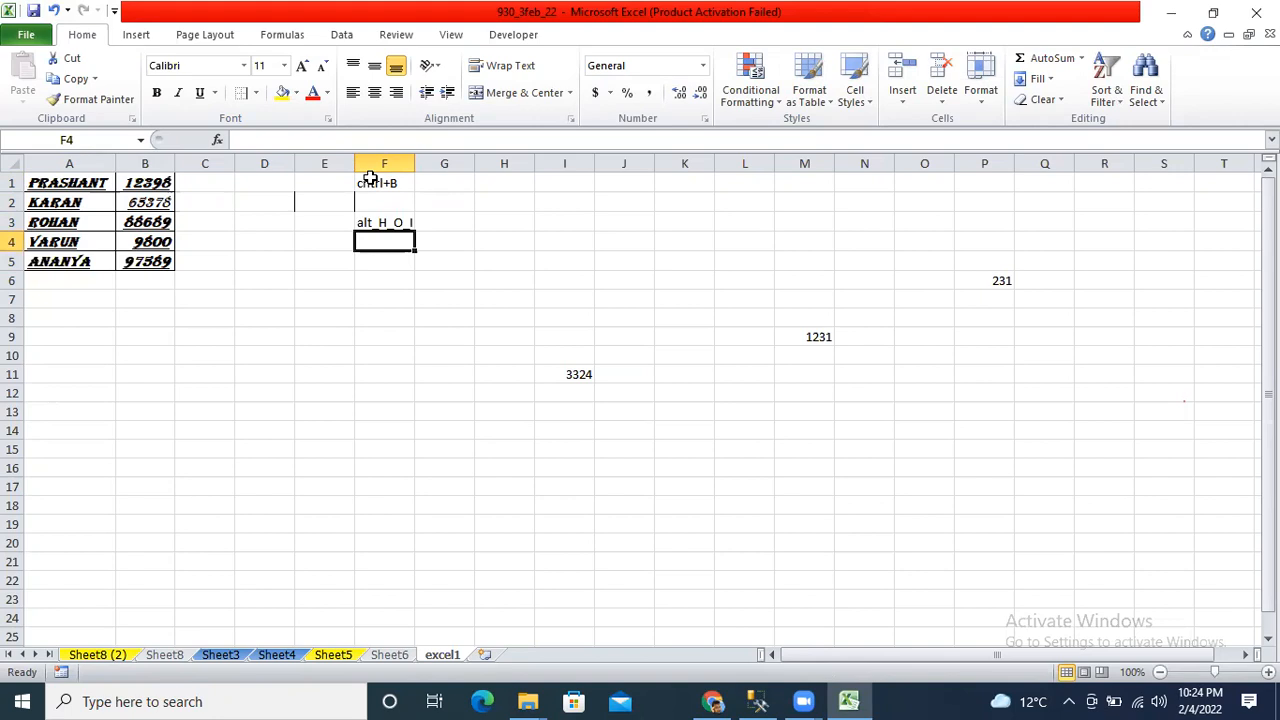
key(Up)
key(Up)
key(Up)
key(Left)
key(Left)
key(Left)
key(Left)
key(Left)
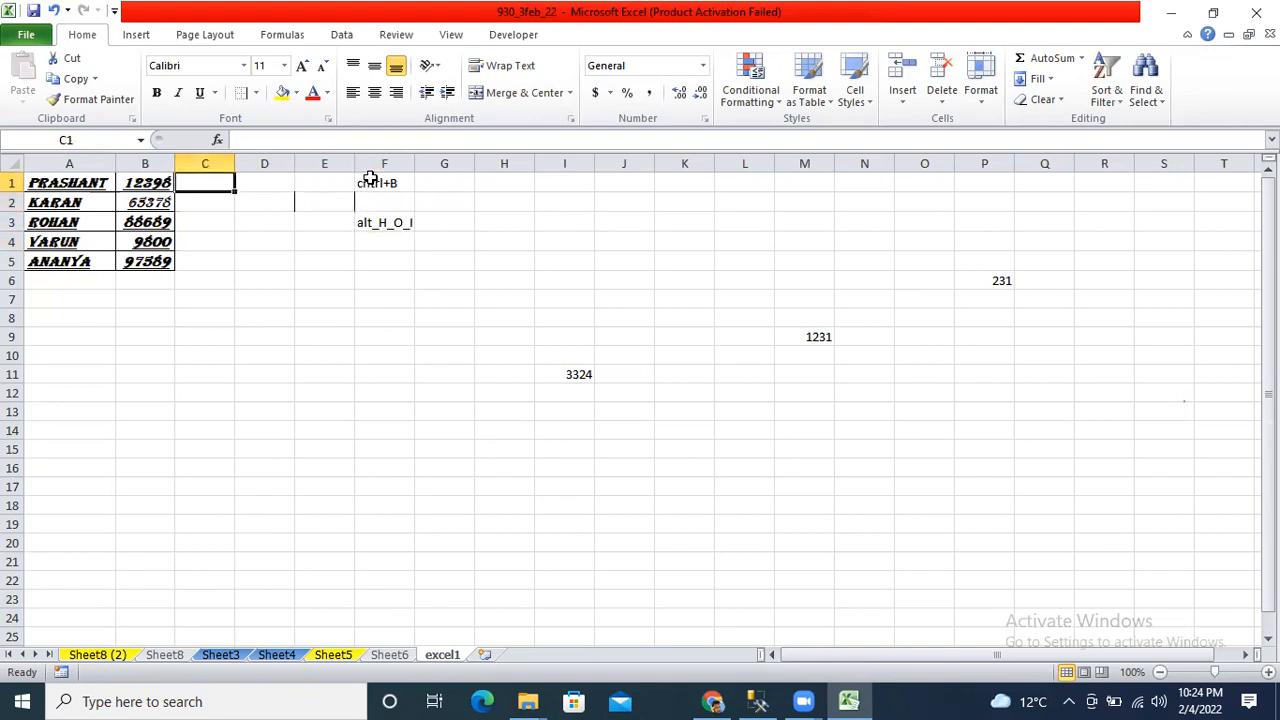
key(Right)
key(Right)
key(Right)
key(Right)
key(Right)
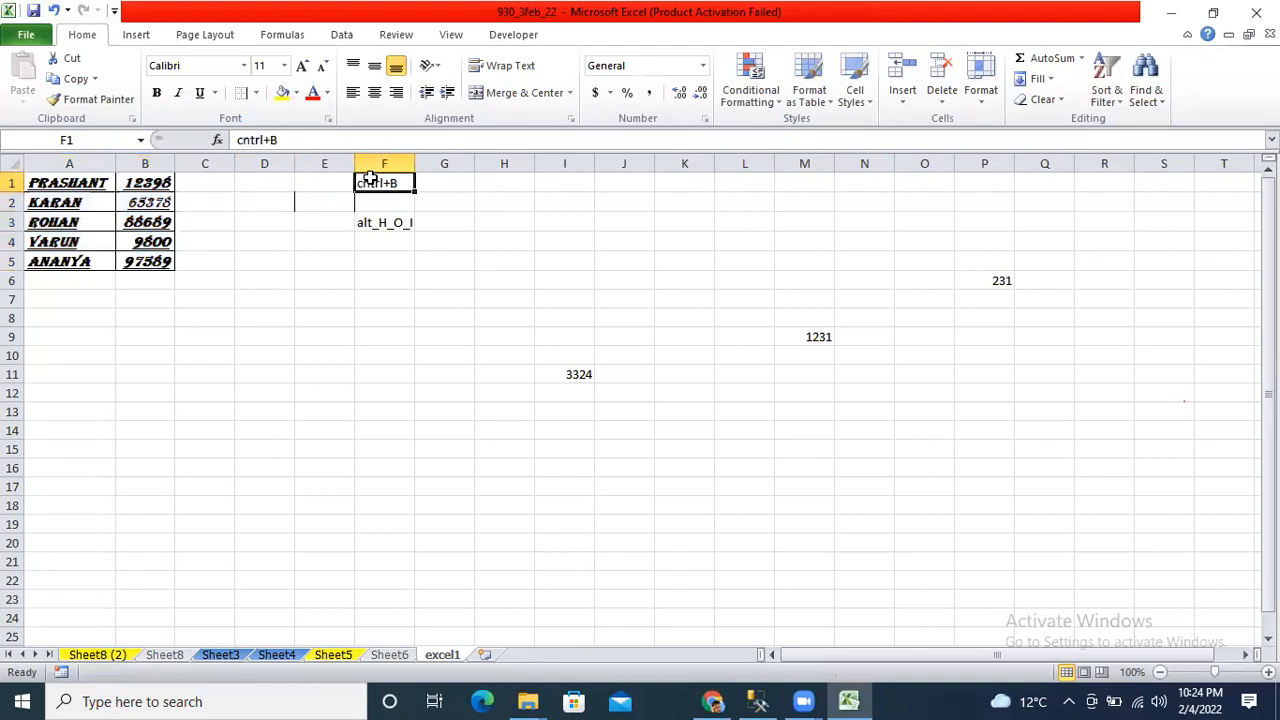
key(Down)
key(Down)
key(Down)
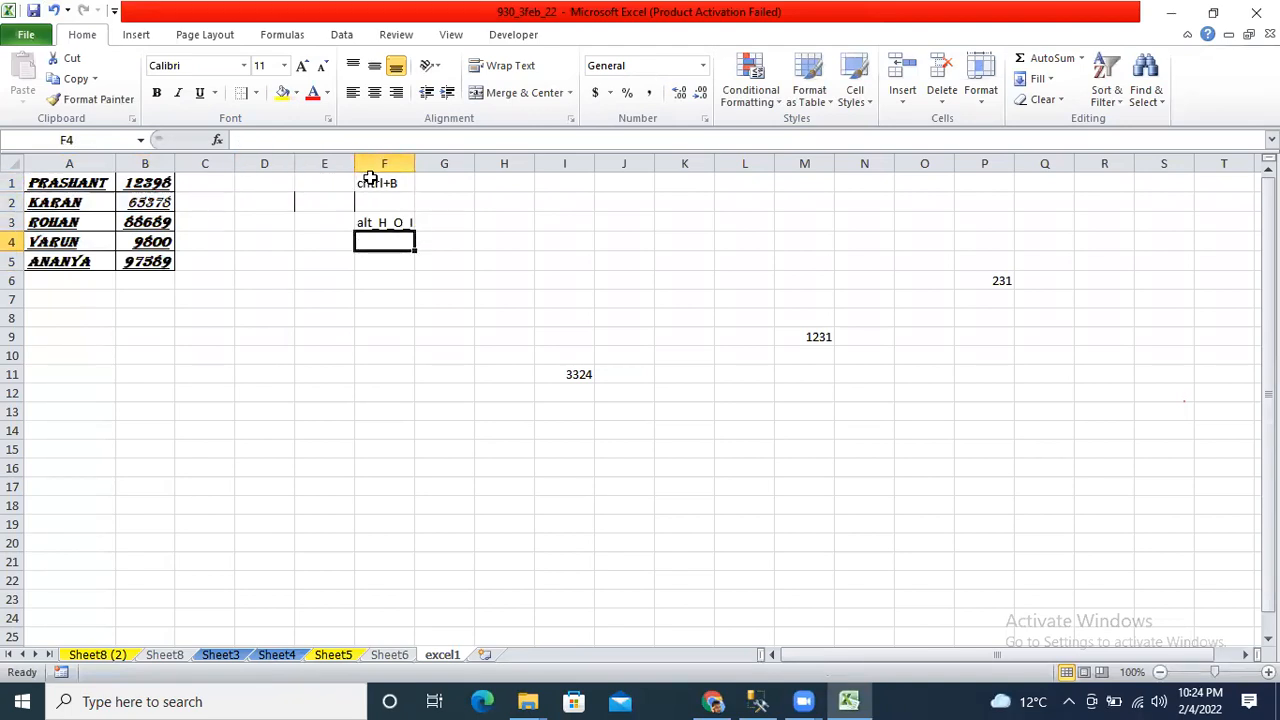
key(Up)
key(Up)
key(Up)
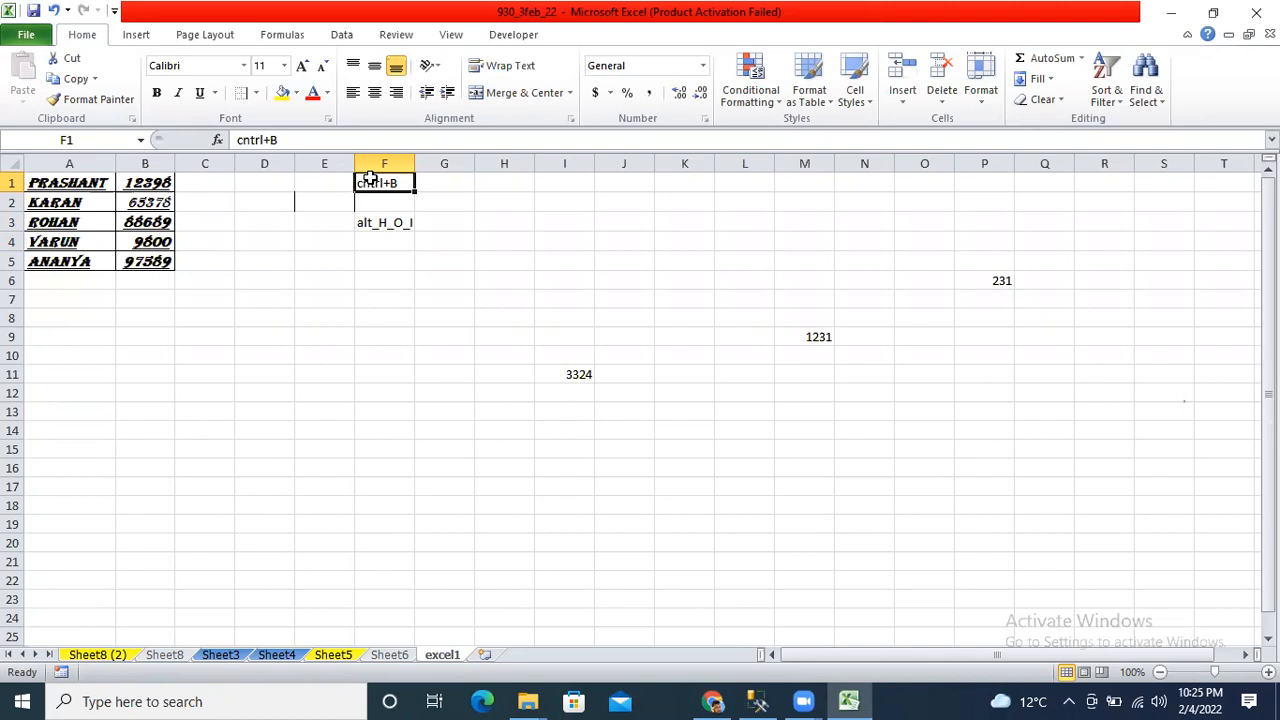
Give A1:B5 a yellow fill, red text and a 12-point font size.
key(Left)
key(Left)
key(Left)
key(Left)
key(Left)
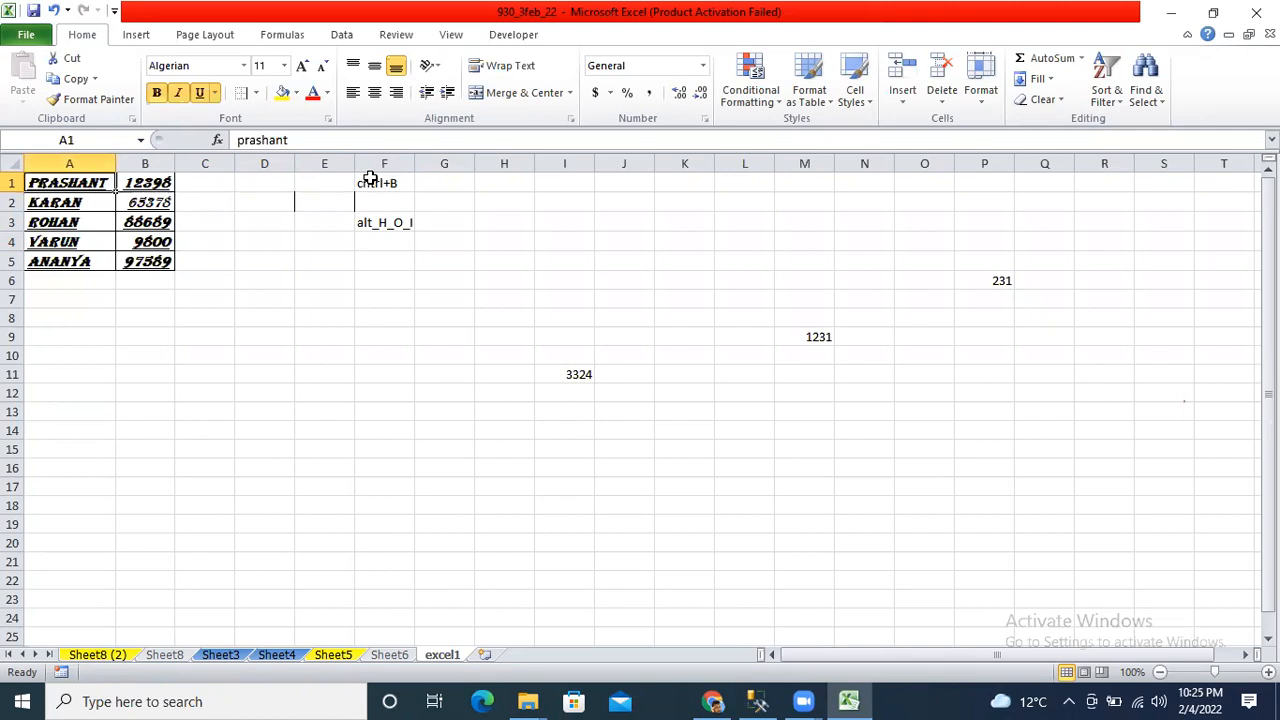
key(ctrl+a)
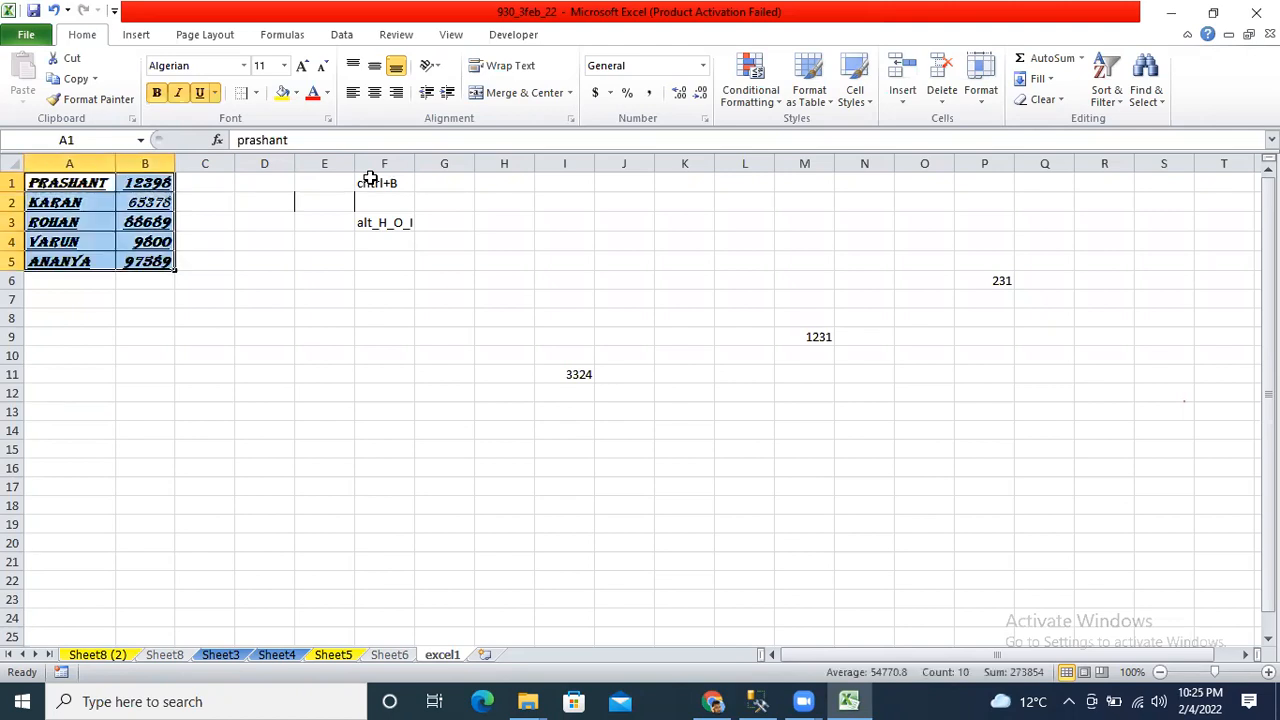
click(297, 93)
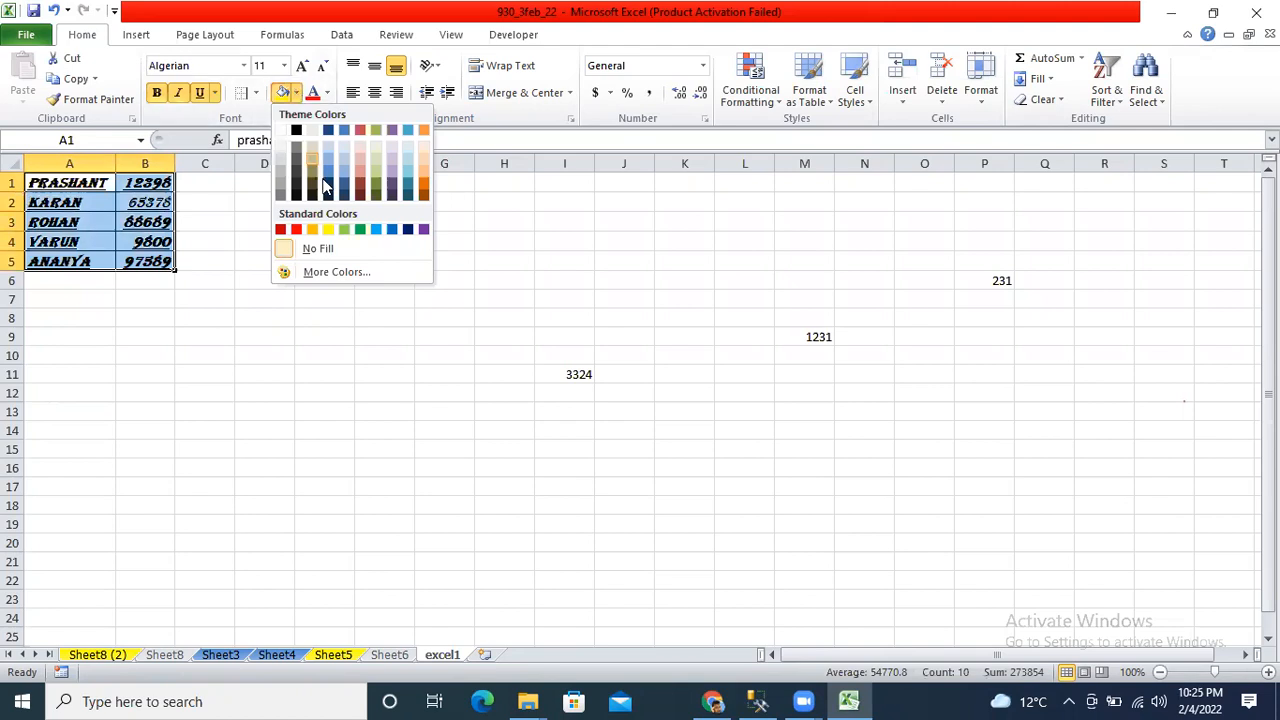
click(328, 229)
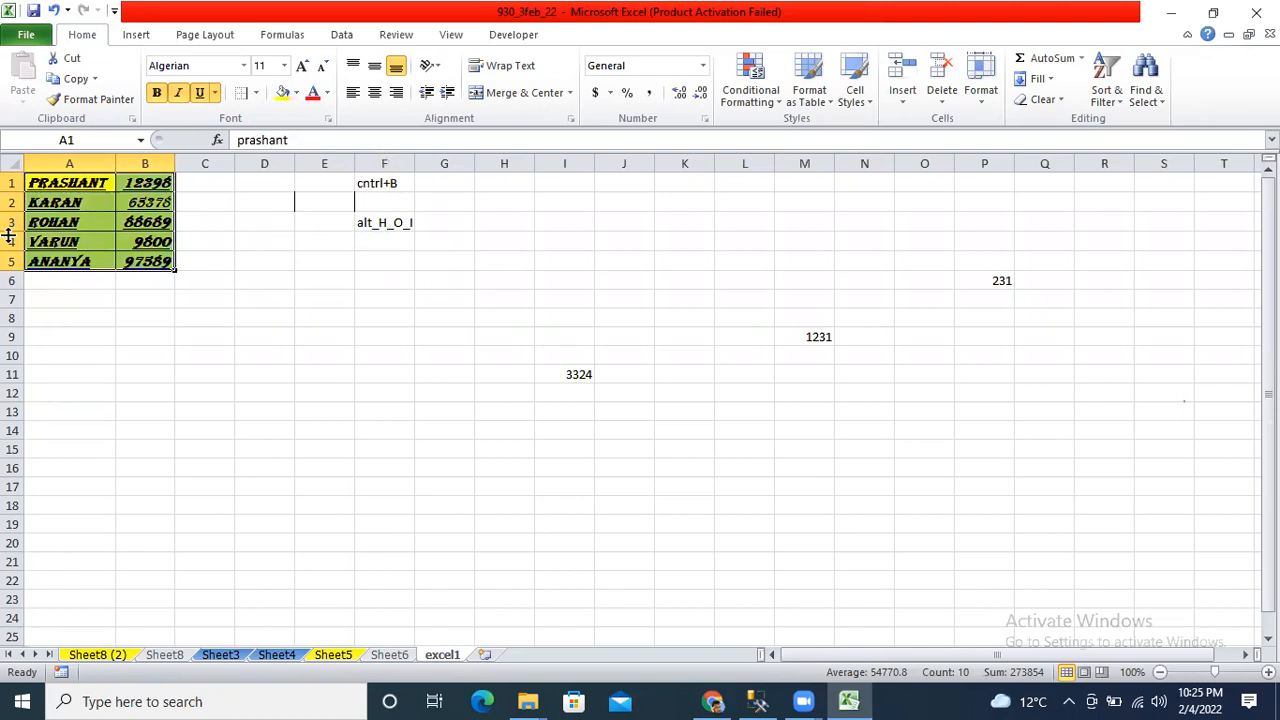
click(318, 97)
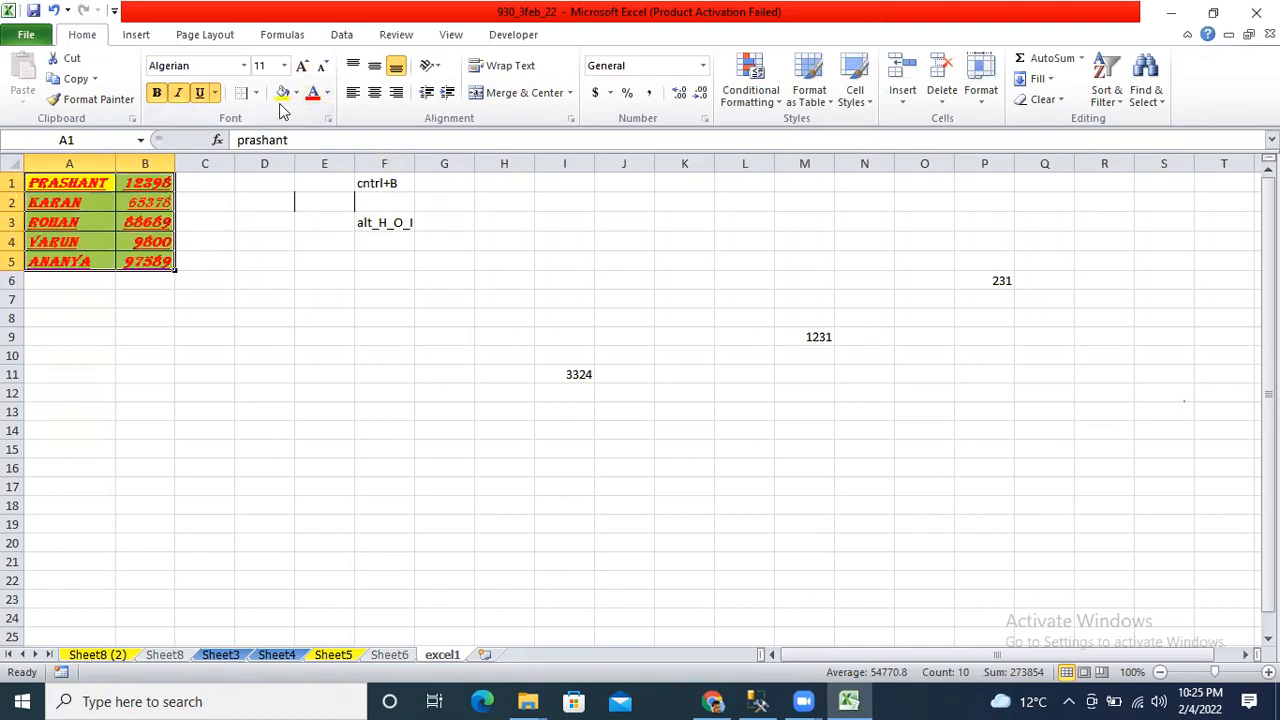
click(285, 66)
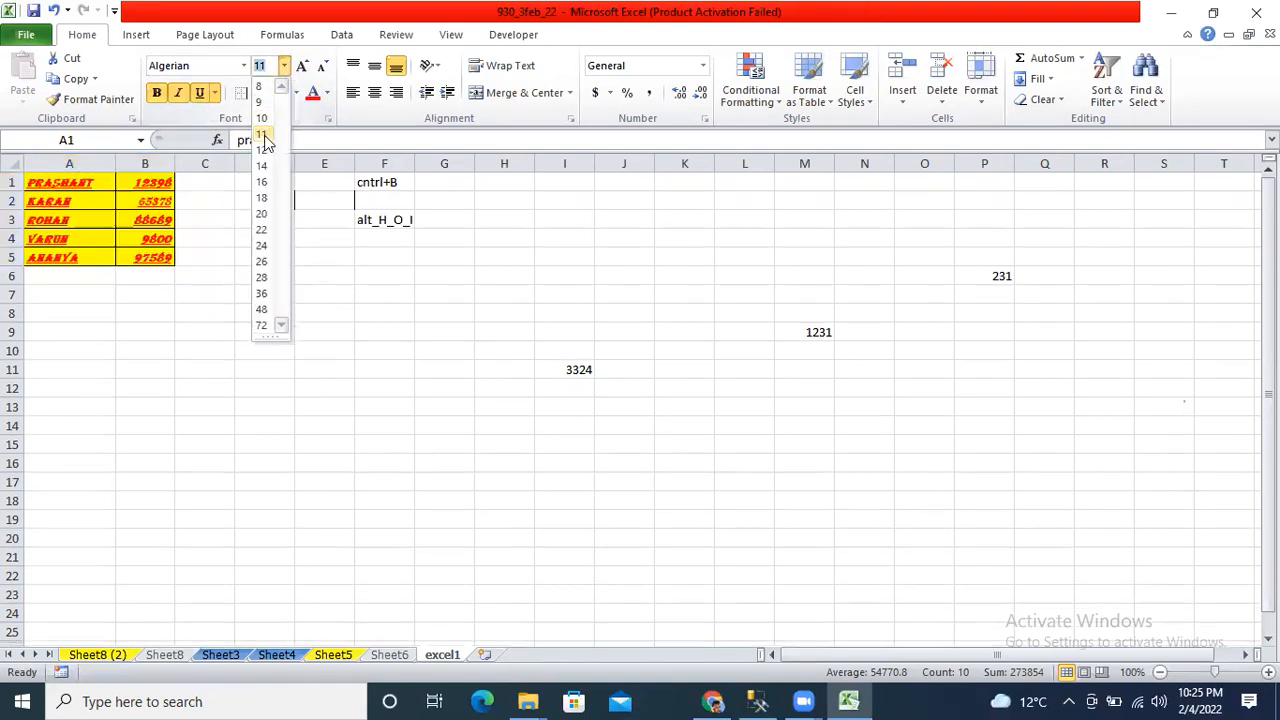
click(262, 153)
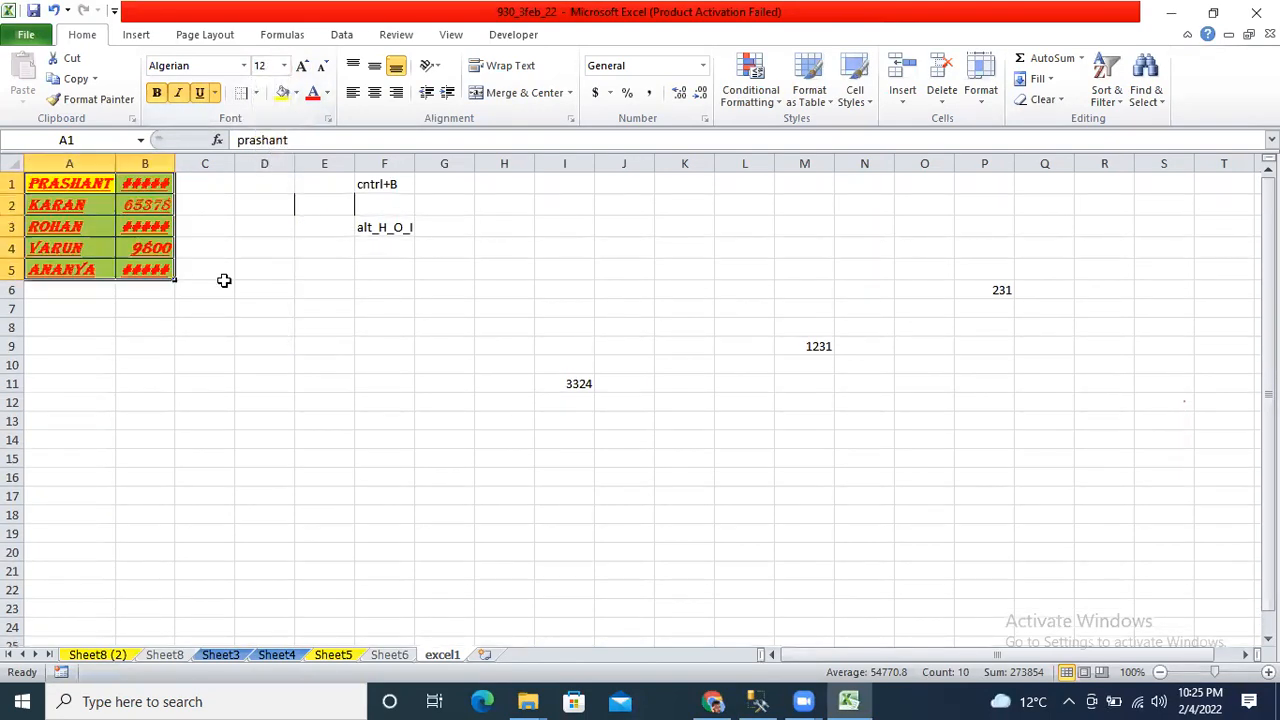
Inspect the #### shown in B1, then reselect the A1:B5 table.
click(218, 305)
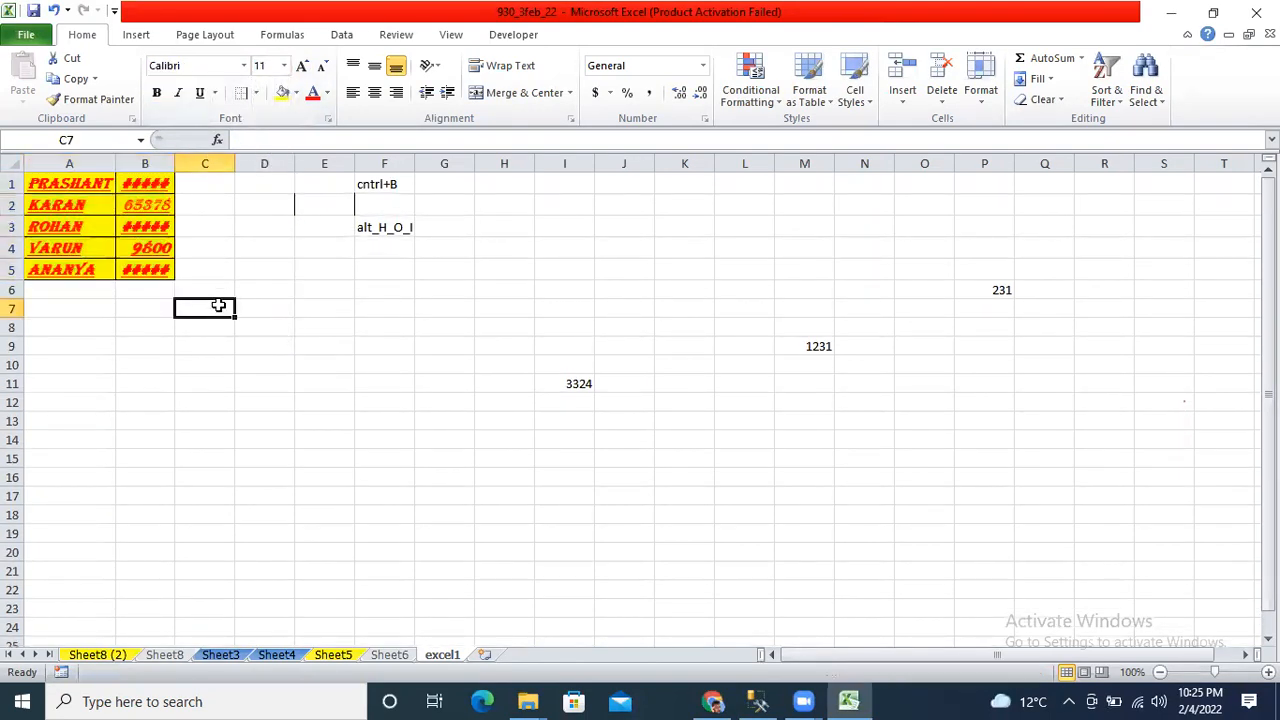
click(140, 176)
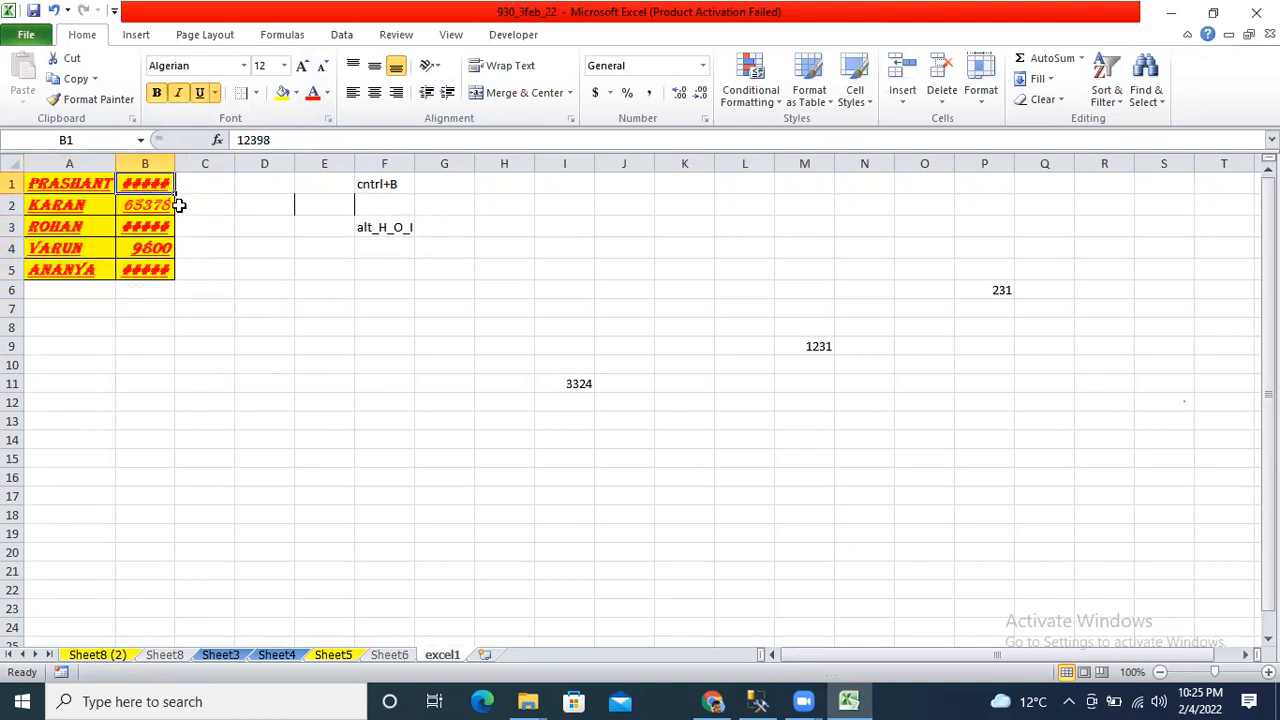
key(Left)
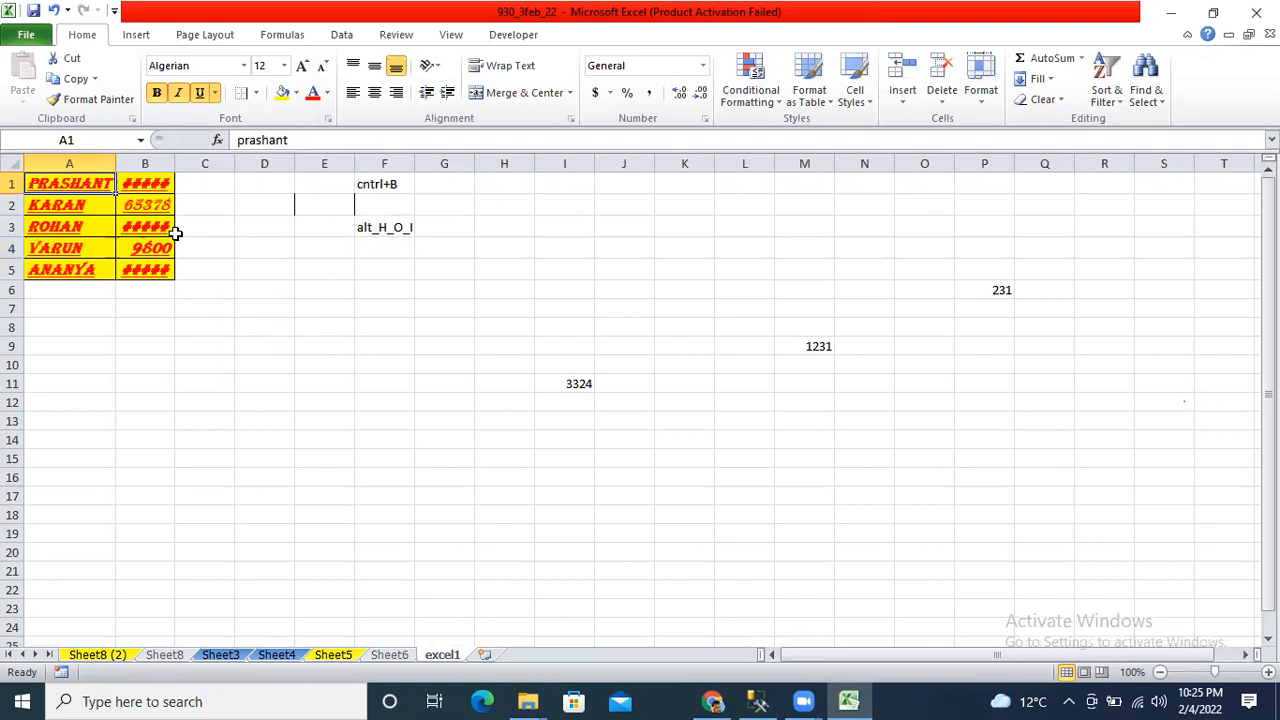
key(ctrl+a)
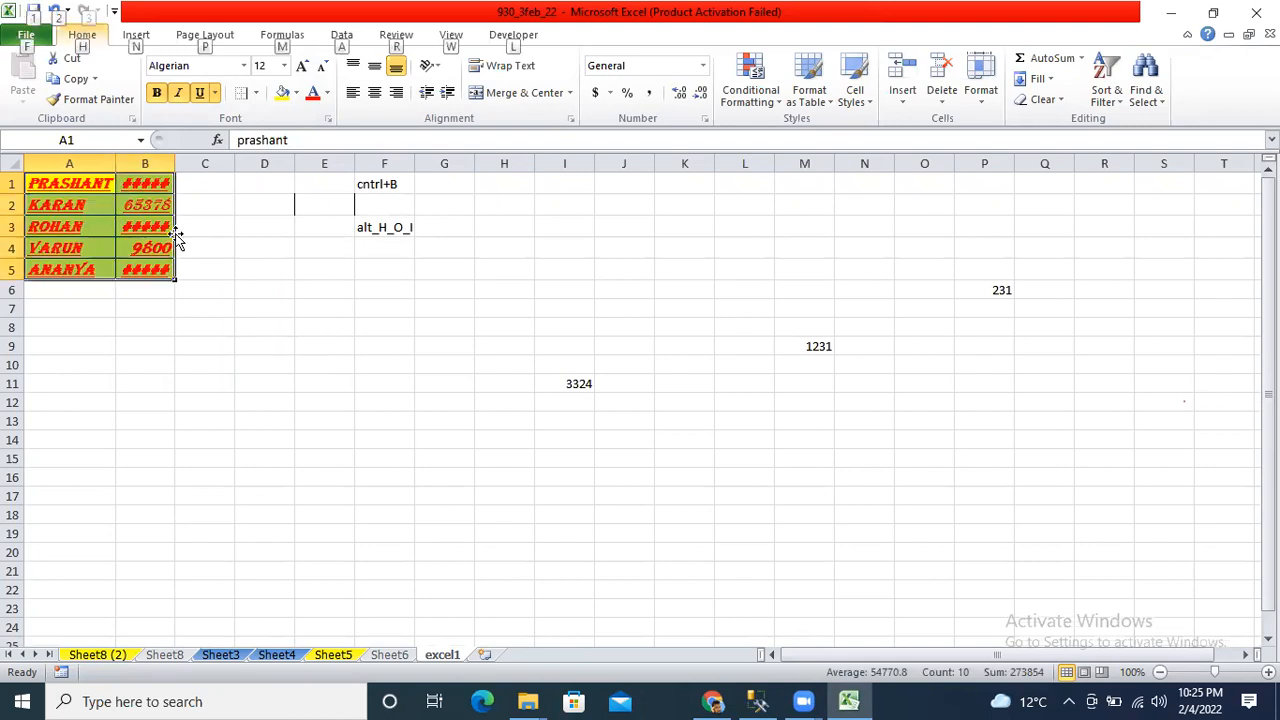
AutoFit columns A and B so all five numbers, 12398 to 97589, display in full.
key(alt+h)
key(o)
key(i)
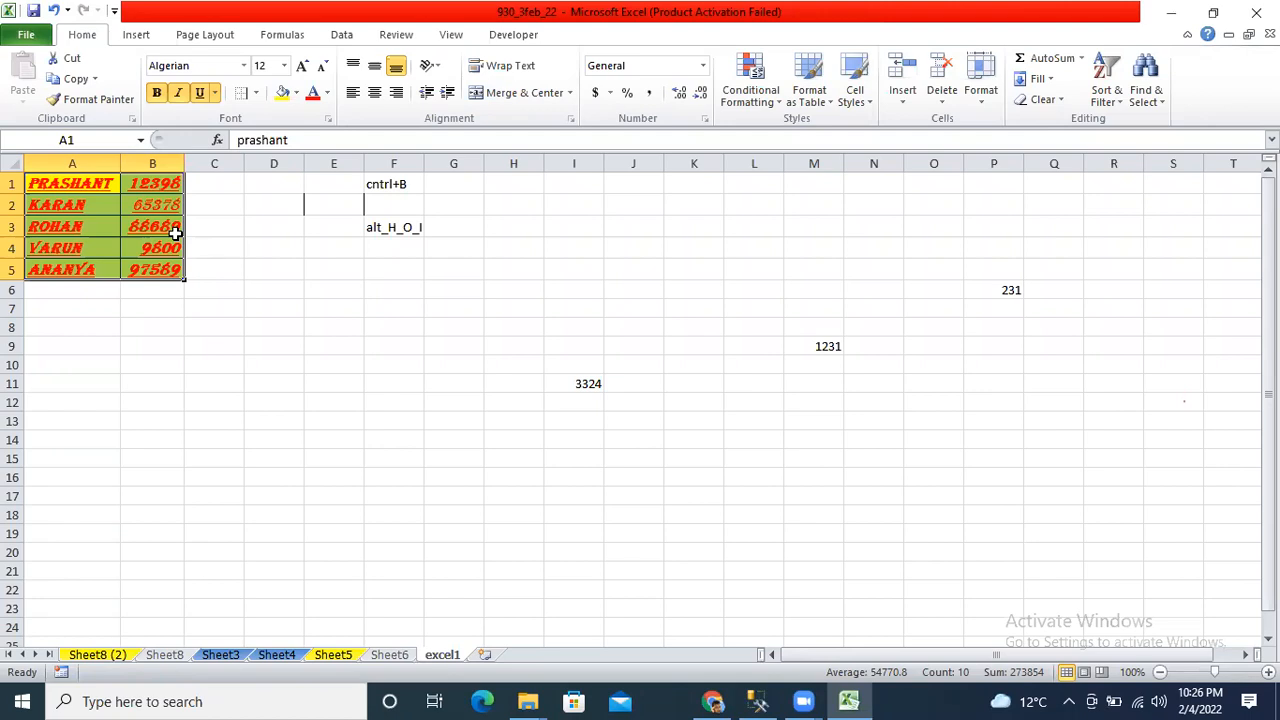
key(Right)
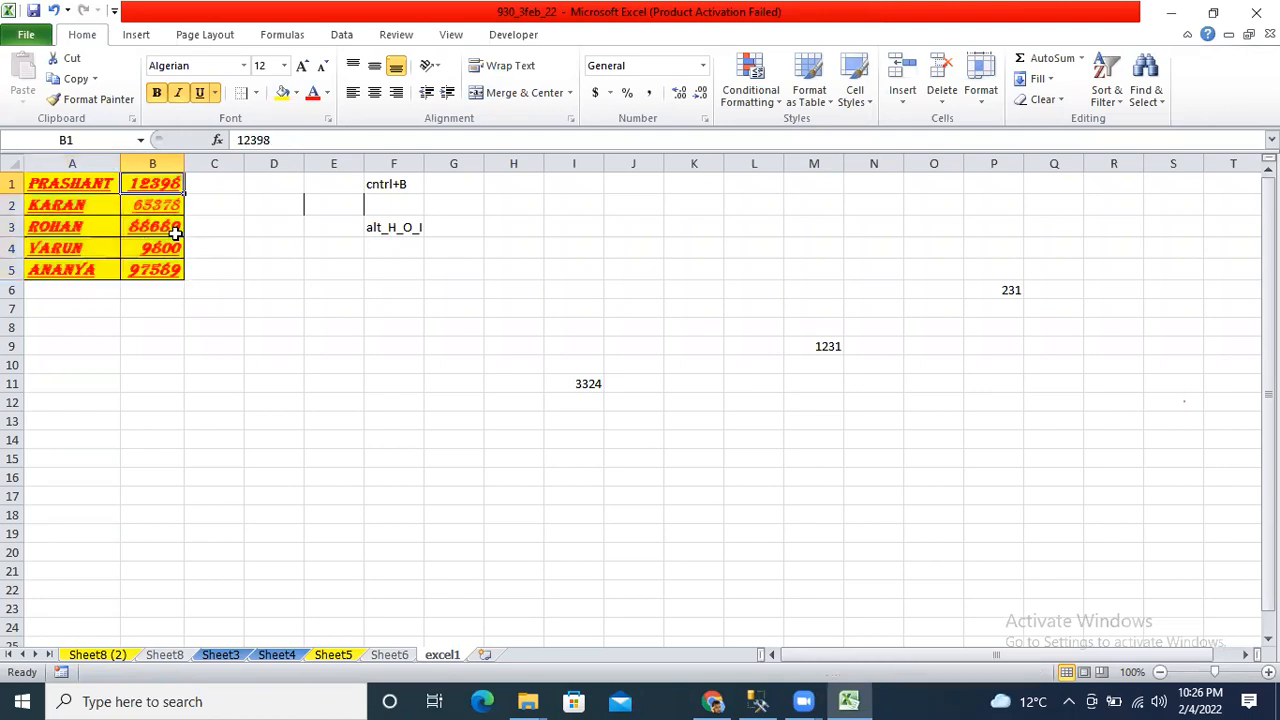
key(Right)
key(Right)
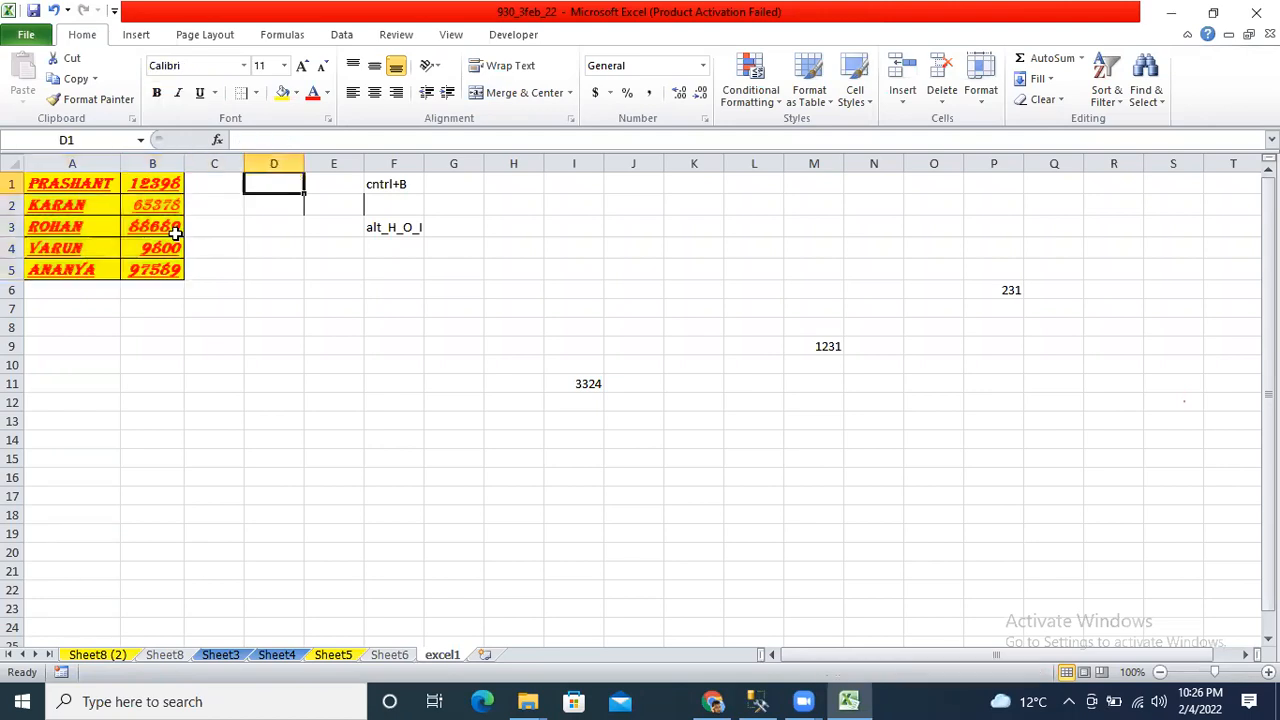
Save the excel1 workbook with its red, bold-italic, yellow-filled table.
click(35, 12)
click(35, 13)
key(Left)
key(Left)
key(Left)
key(Right)
key(Right)
key(Right)
key(Left)
key(Left)
key(Left)
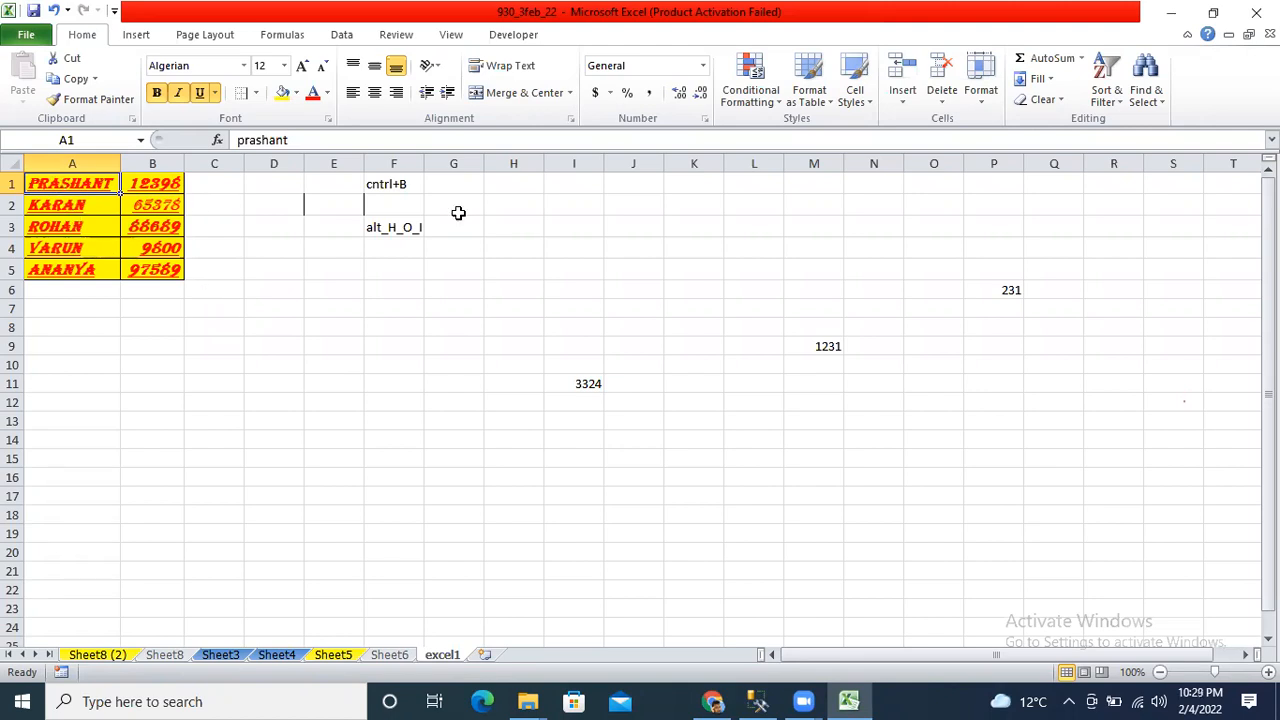
Try left, center and right alignment on A1:B5, leaving the table right-aligned.
key(ctrl+a)
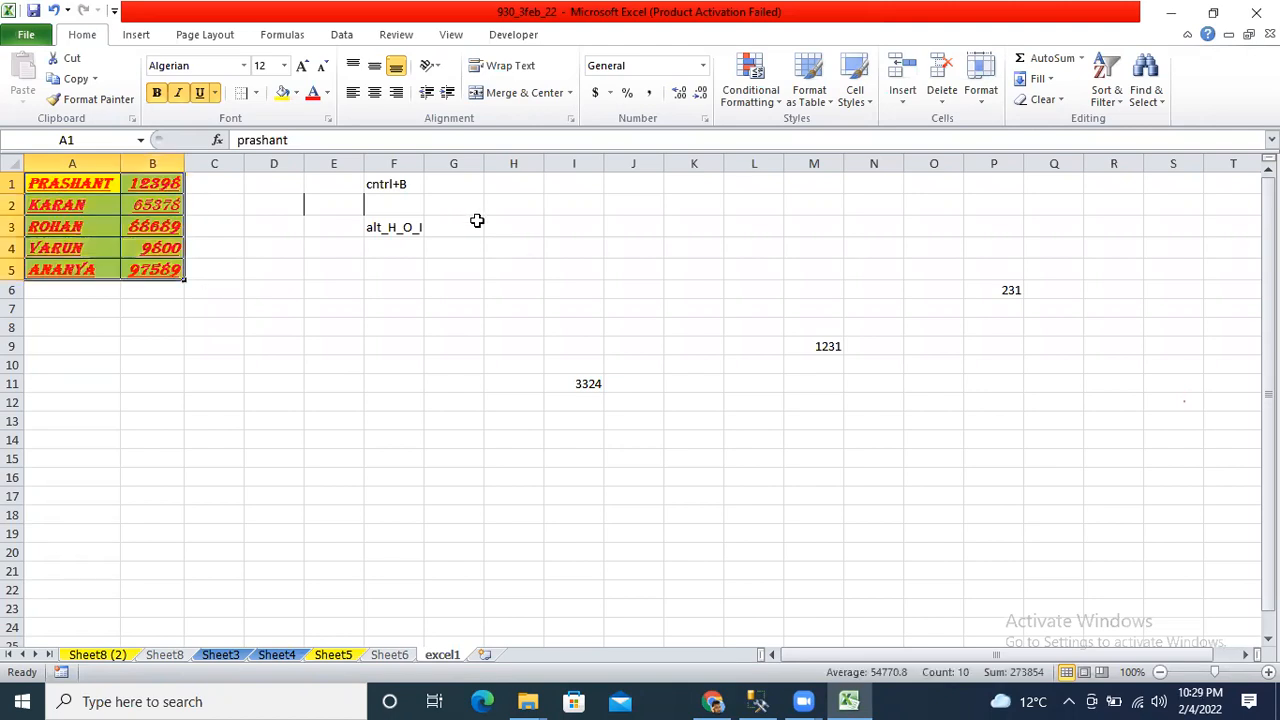
click(354, 93)
click(375, 93)
click(397, 93)
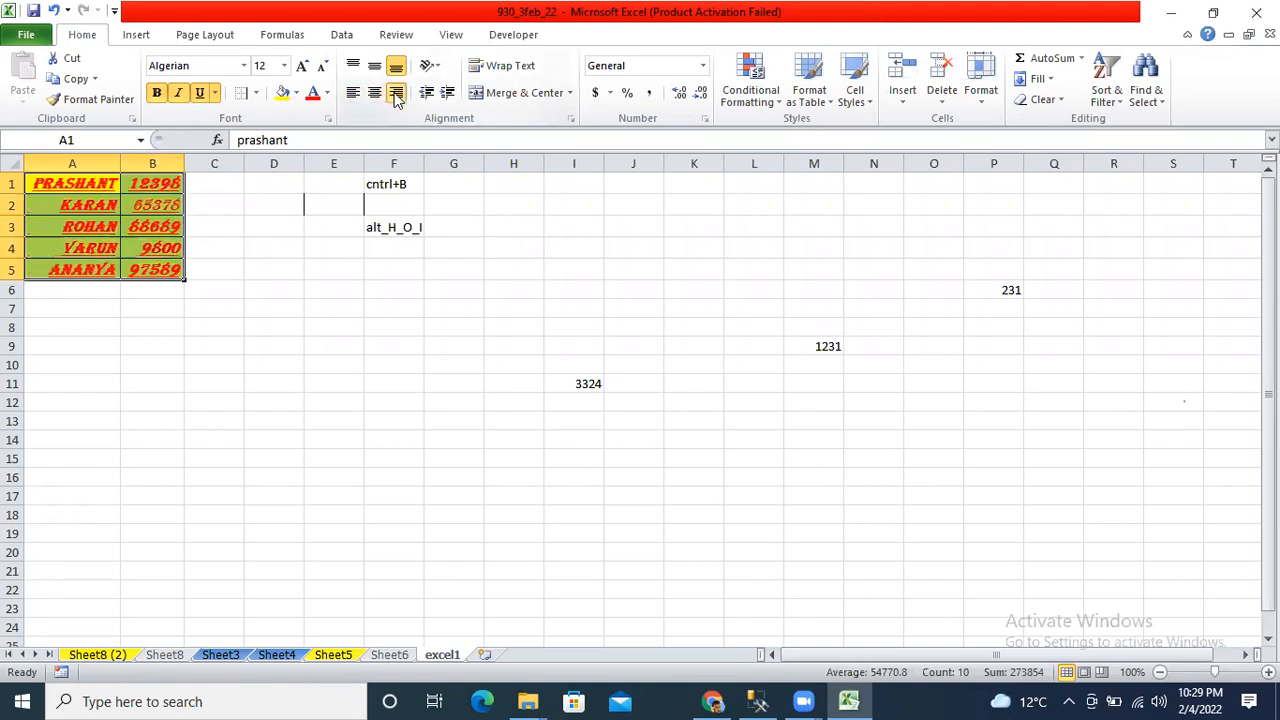
click(176, 305)
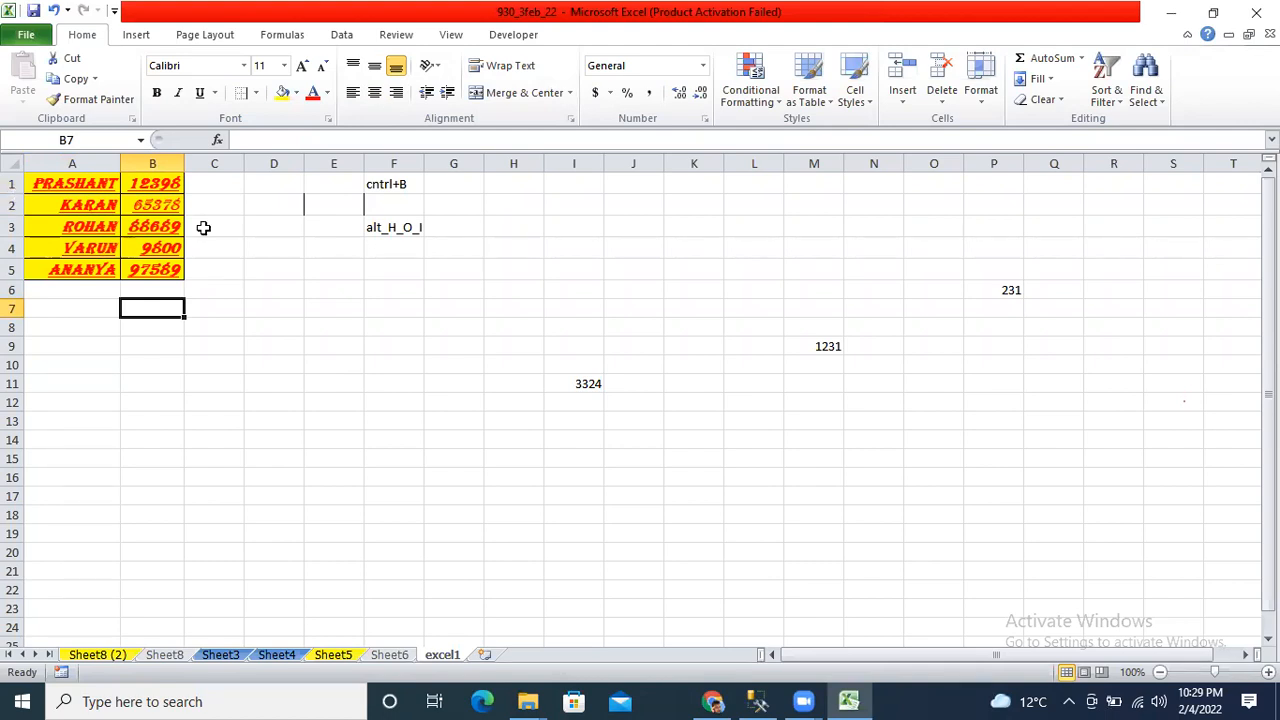
click(72, 163)
click(459, 273)
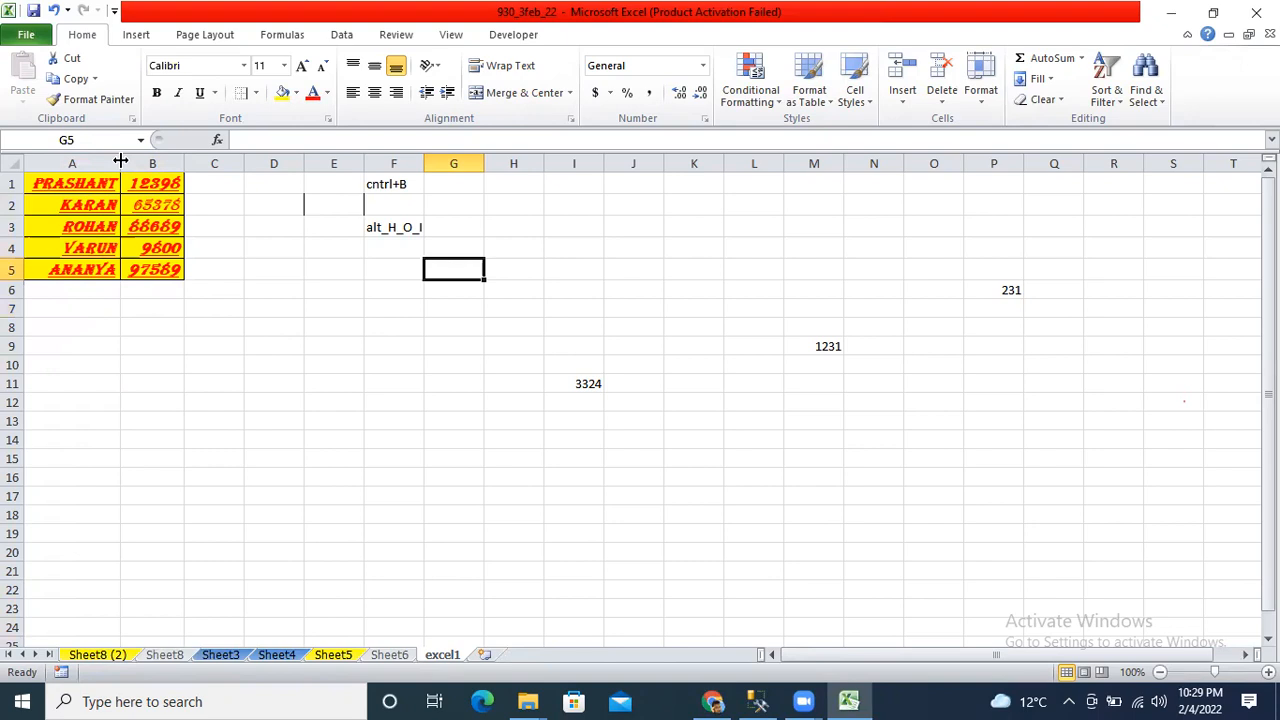
Widen column A and make row 1 much taller, redoing an undone, overly wide first attempt.
drag(120, 161, 399, 159)
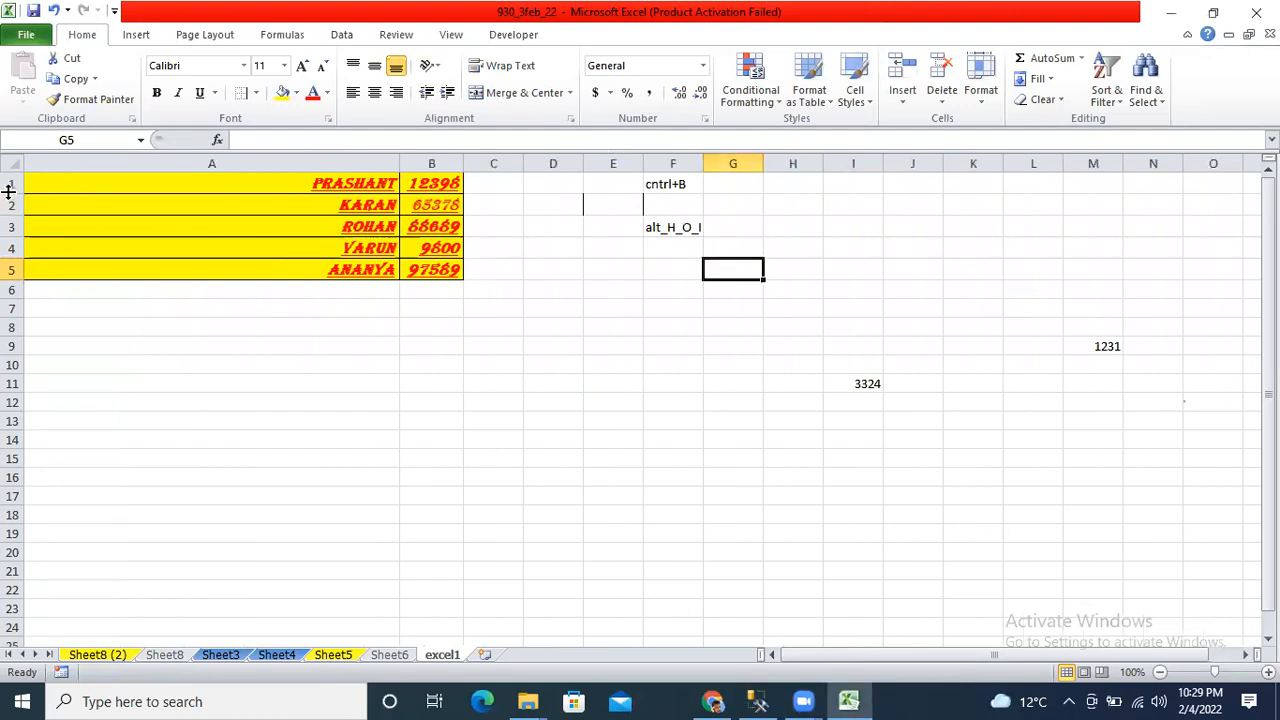
drag(8, 192, 15, 235)
click(98, 181)
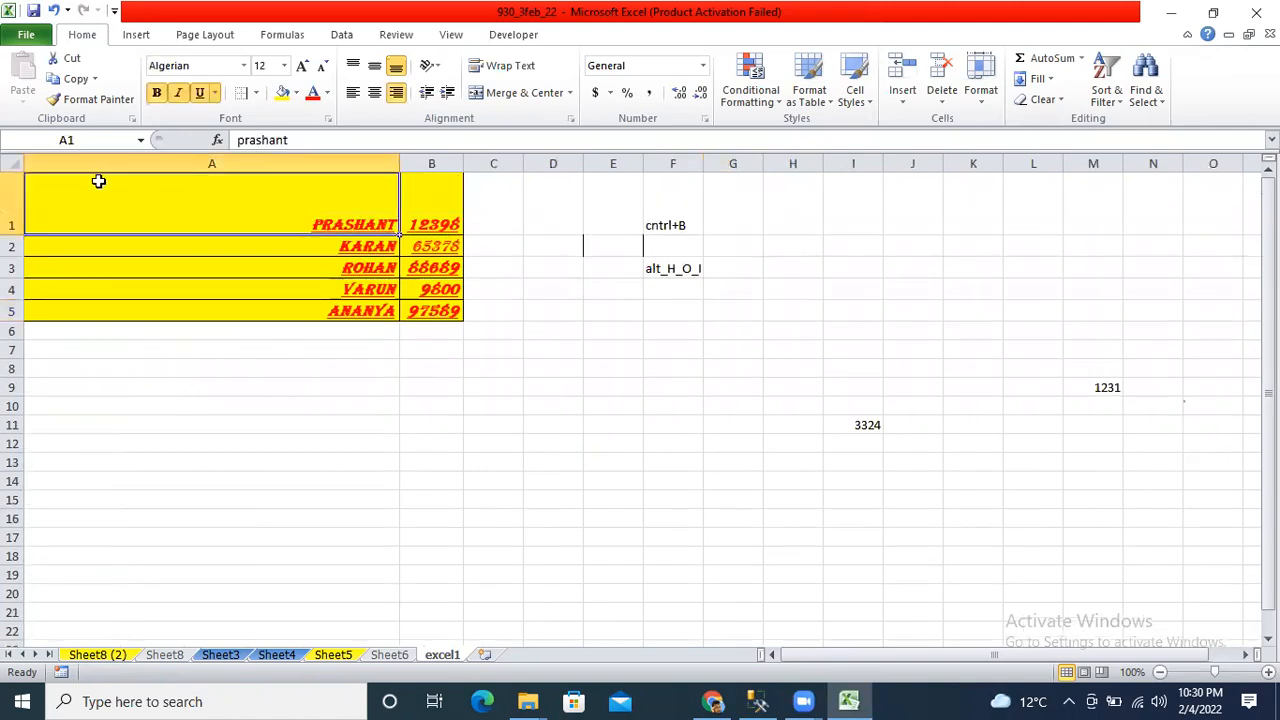
key(ctrl+z)
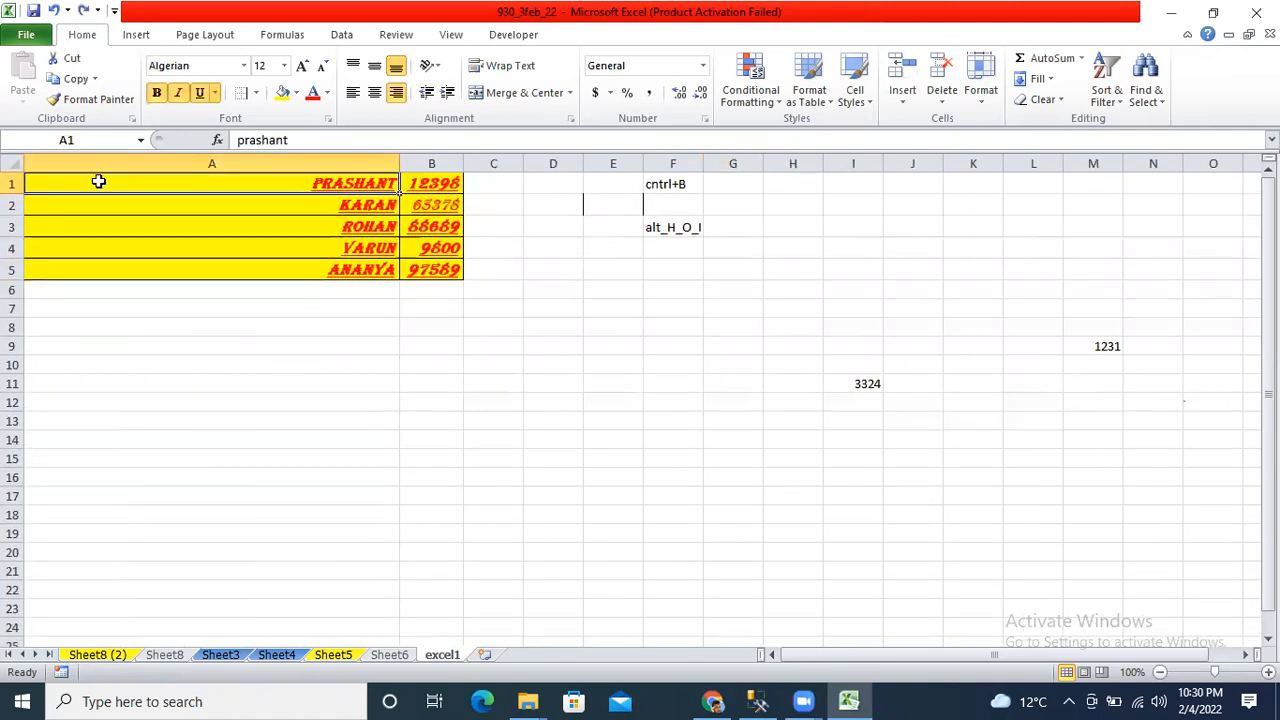
key(ctrl+z)
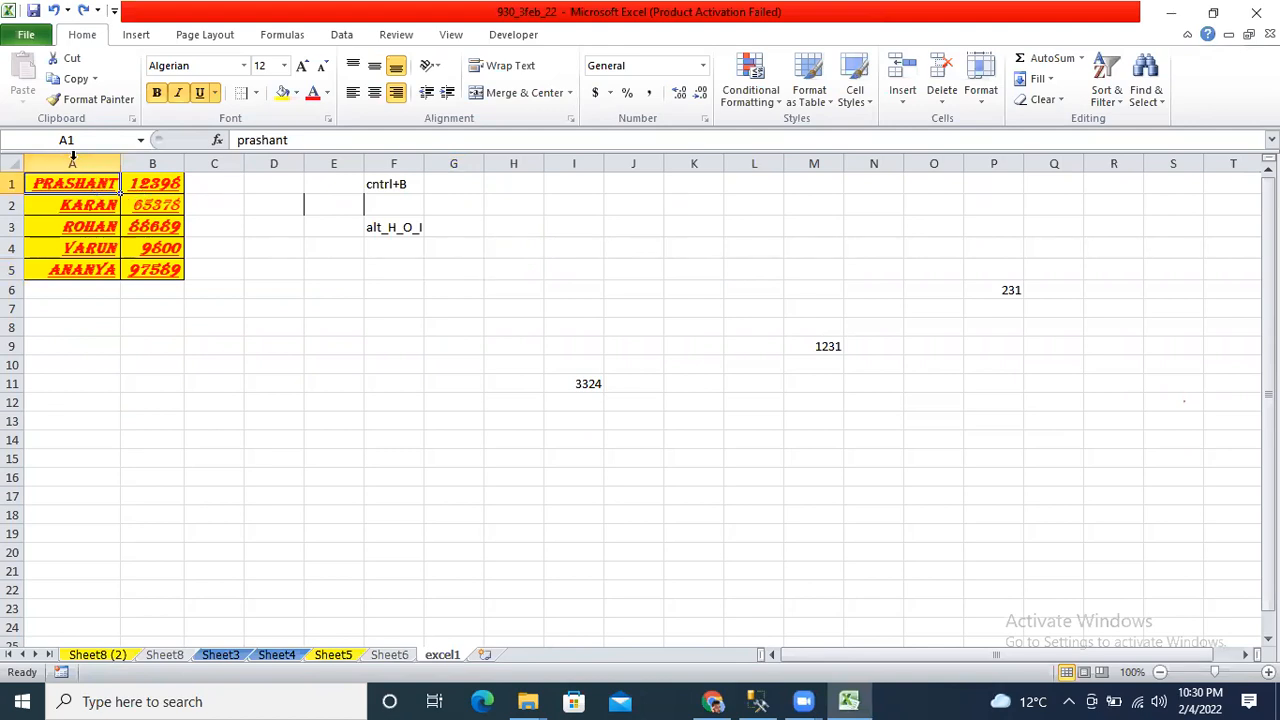
drag(120, 163, 246, 159)
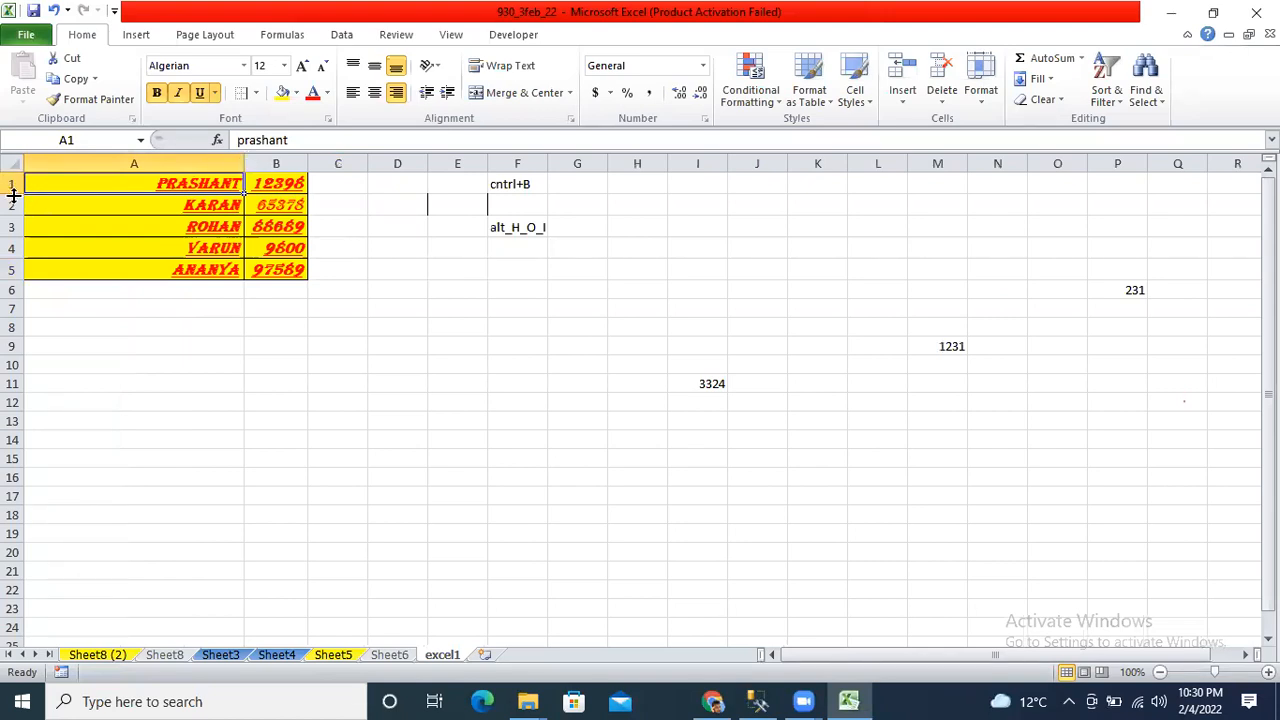
drag(13, 195, 12, 245)
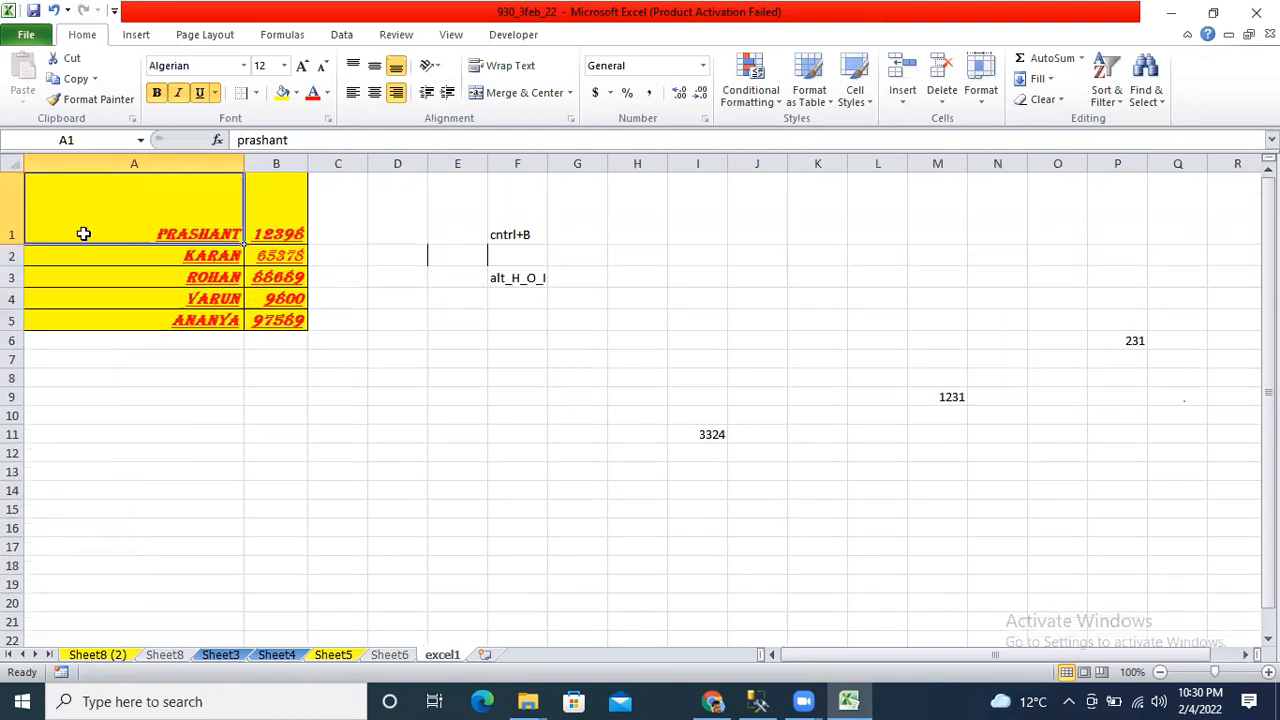
Apply Middle Align and Center to PRASHANT in cell A1, then save the workbook.
click(264, 208)
click(268, 250)
click(180, 250)
key(Up)
click(373, 66)
click(376, 92)
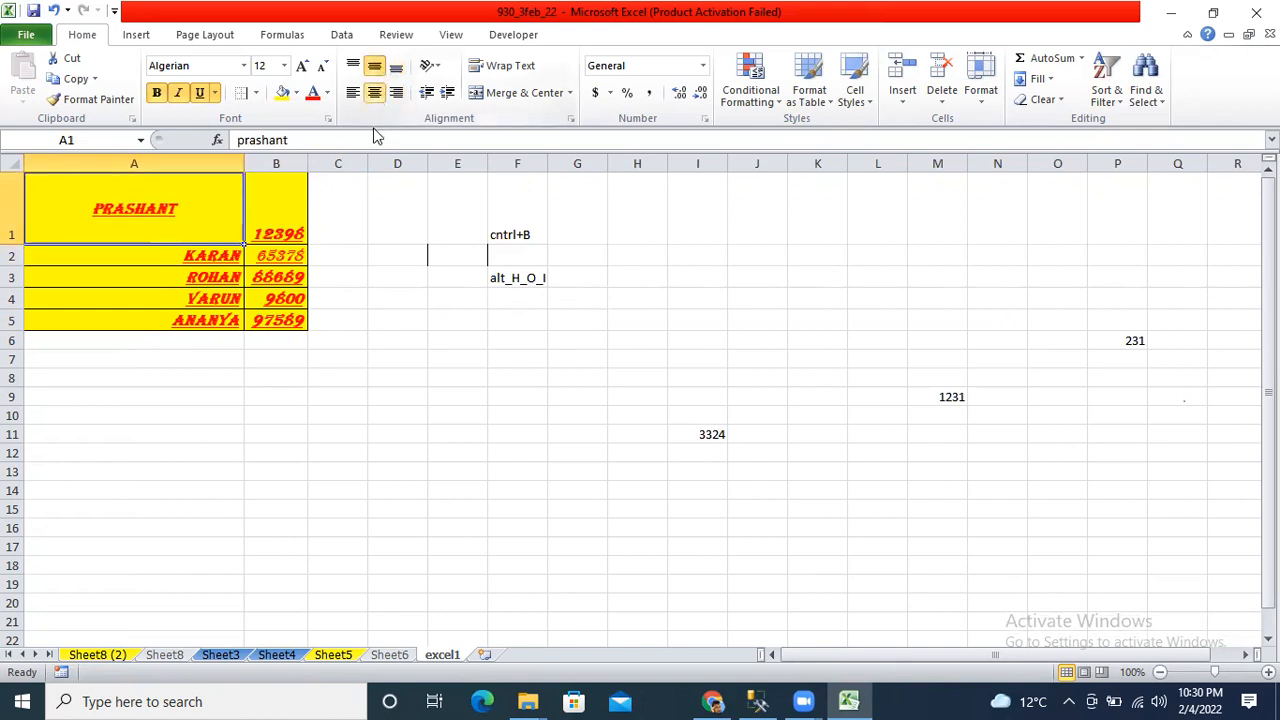
click(33, 12)
click(509, 381)
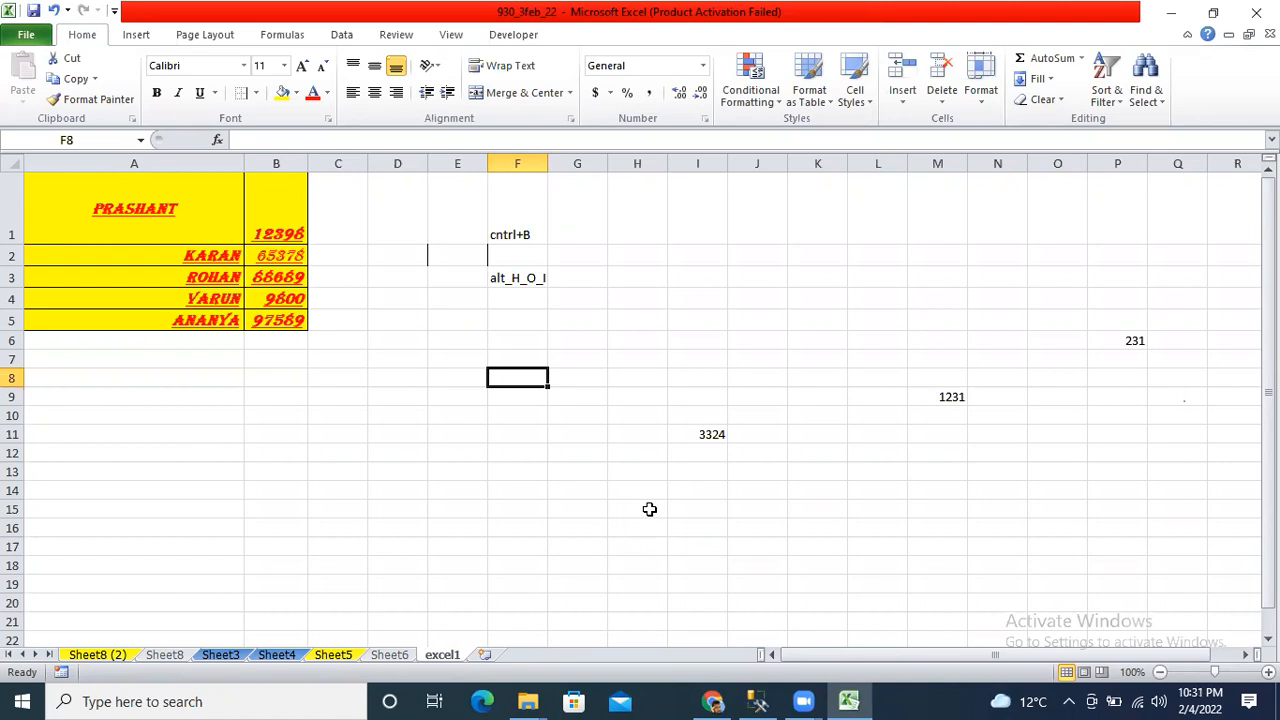
With B1 selected, set row 1's height to 67 through Format > Row Height.
click(842, 305)
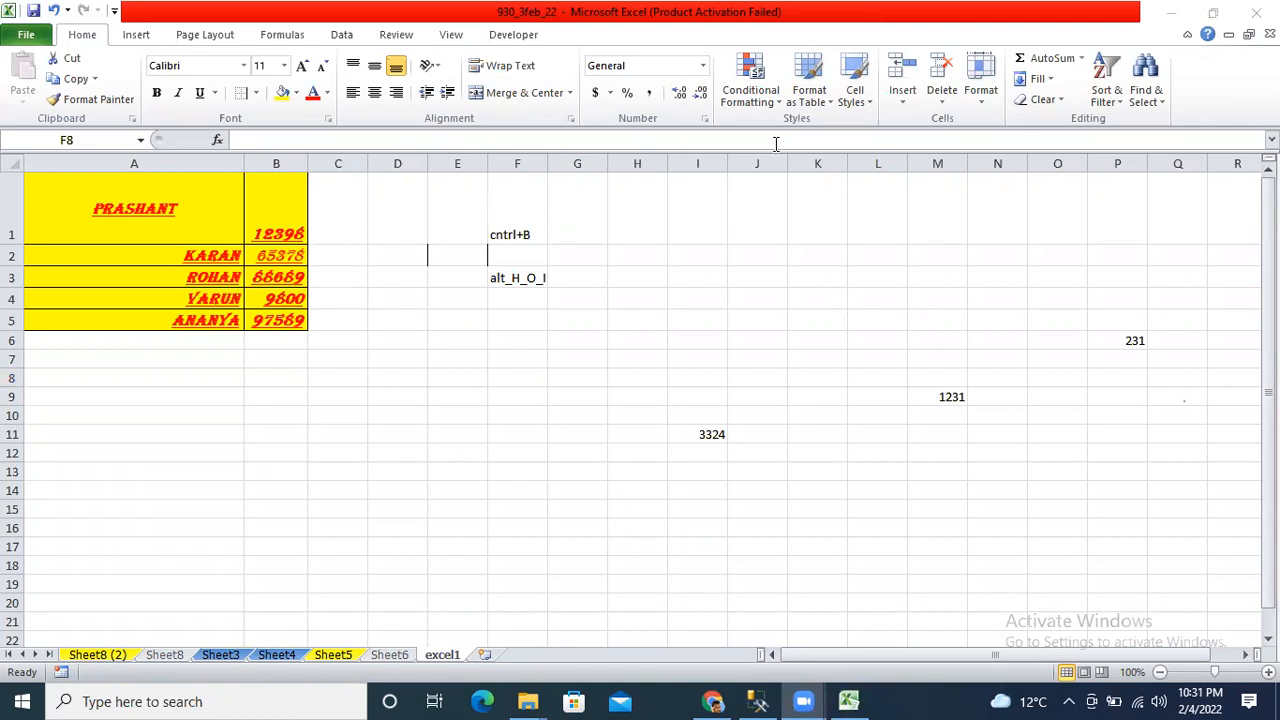
click(982, 92)
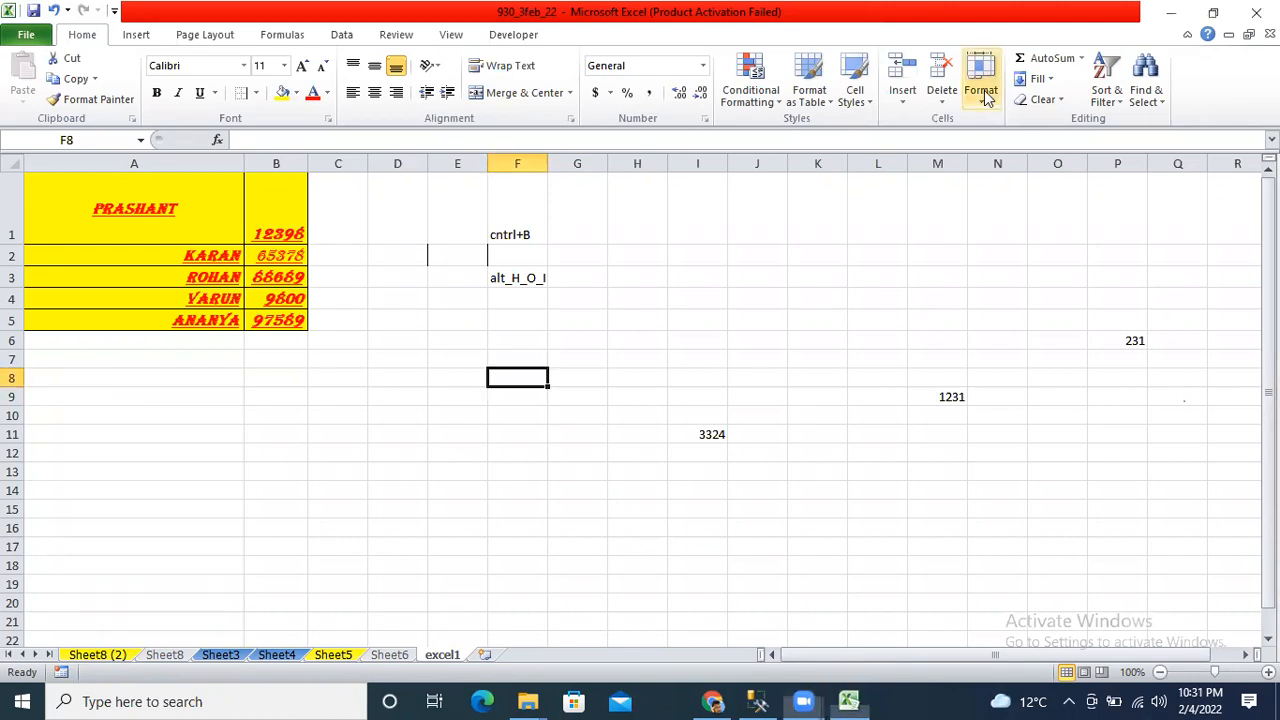
click(984, 94)
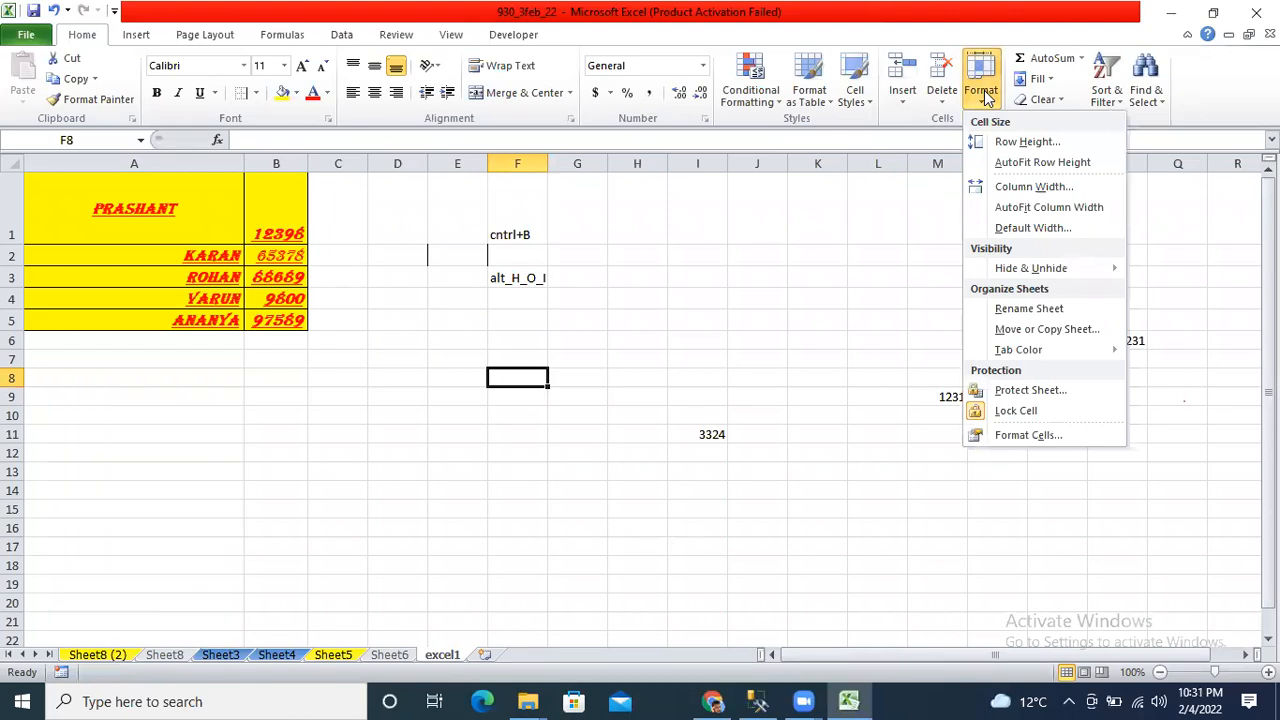
click(74, 191)
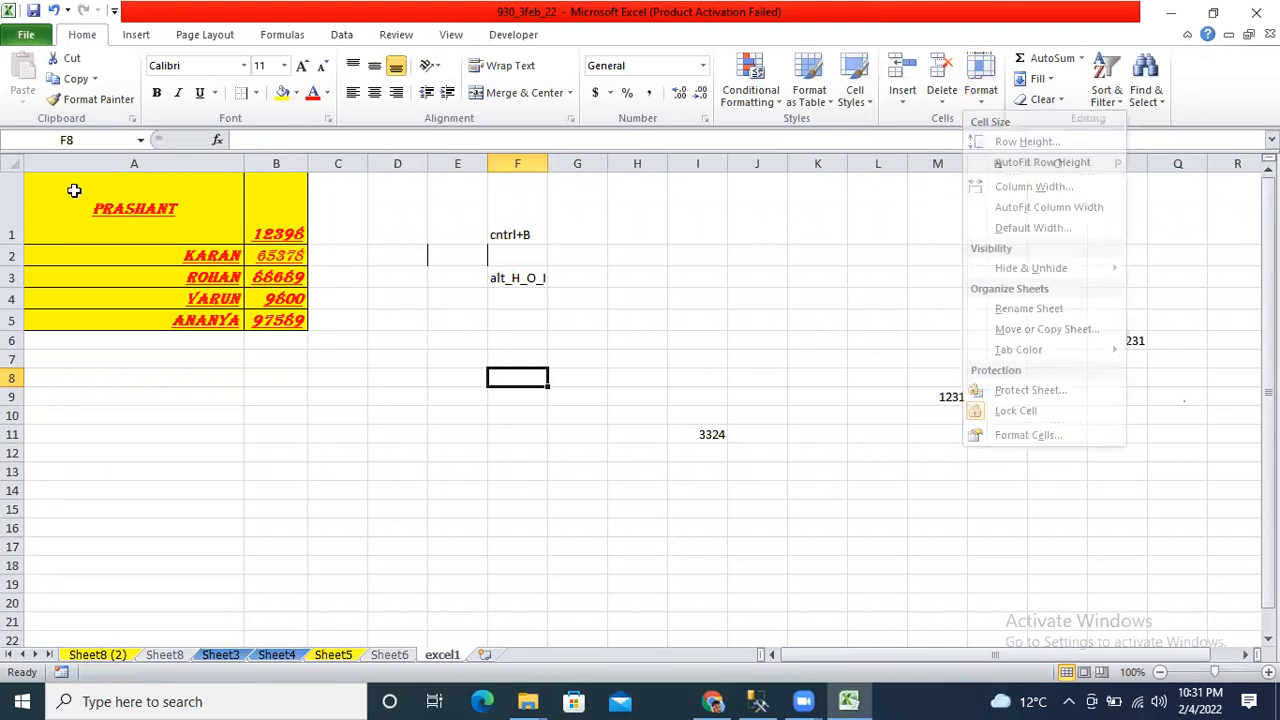
click(258, 191)
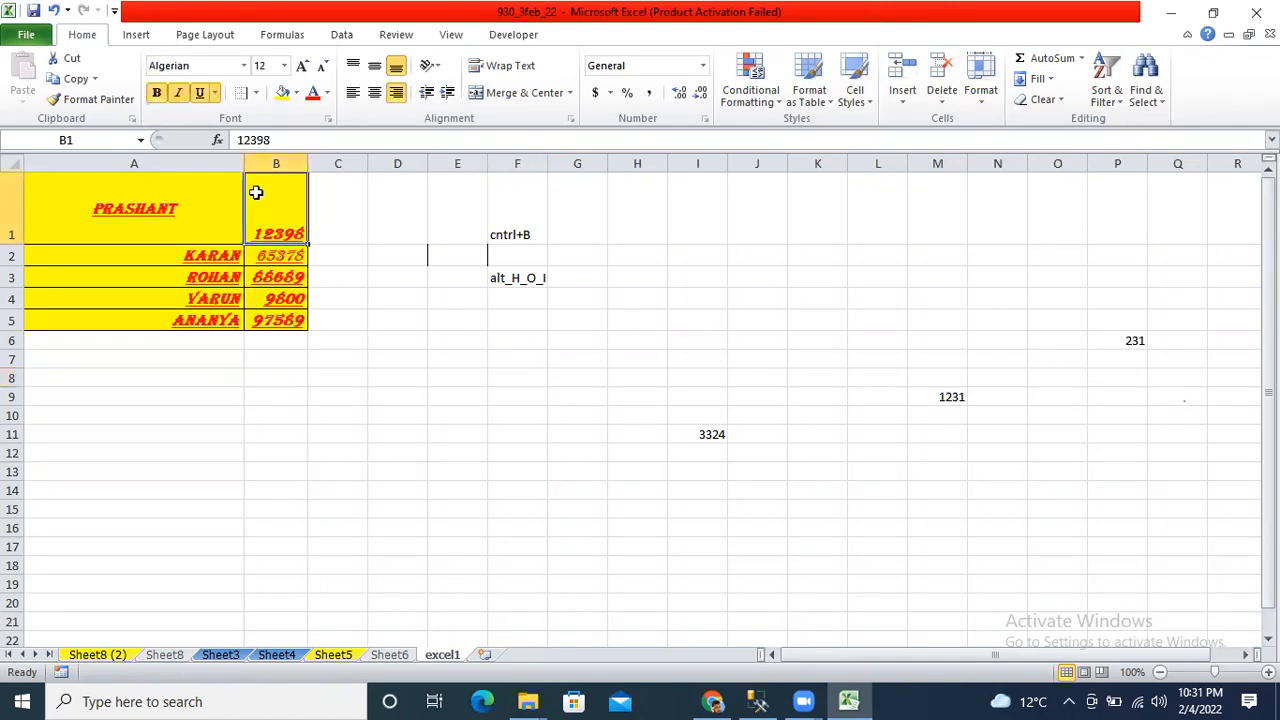
click(981, 92)
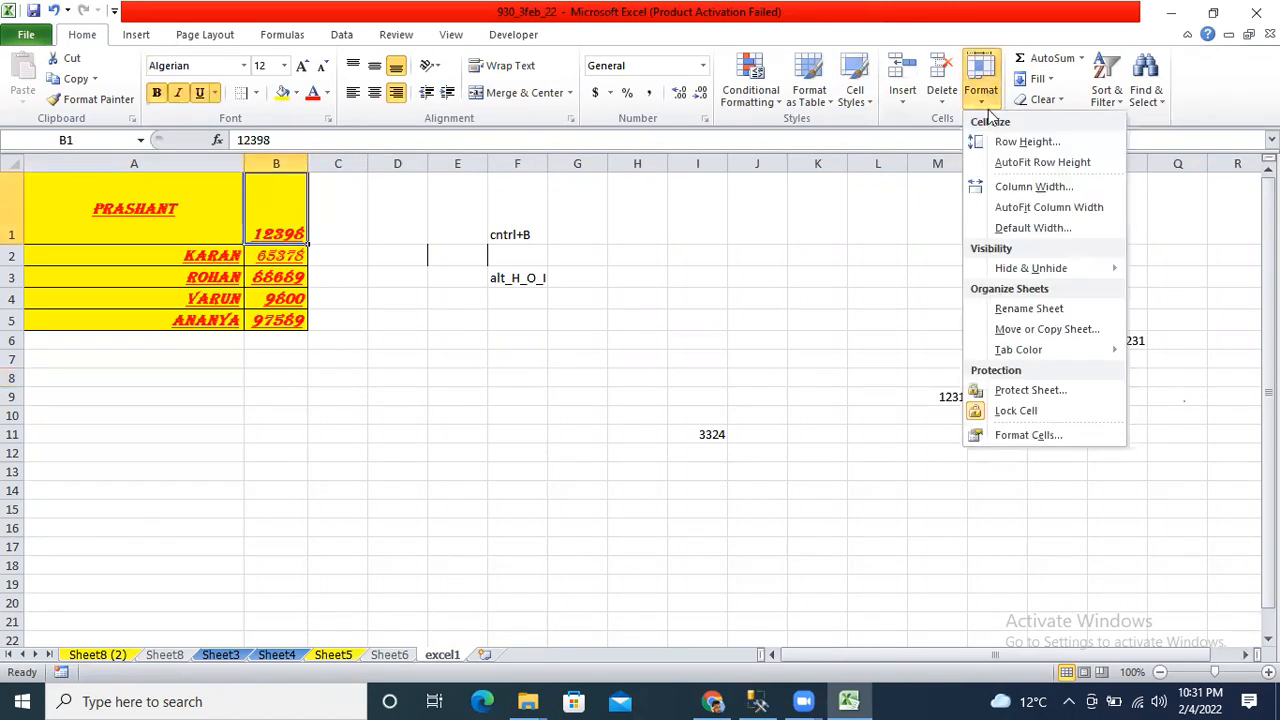
click(1046, 144)
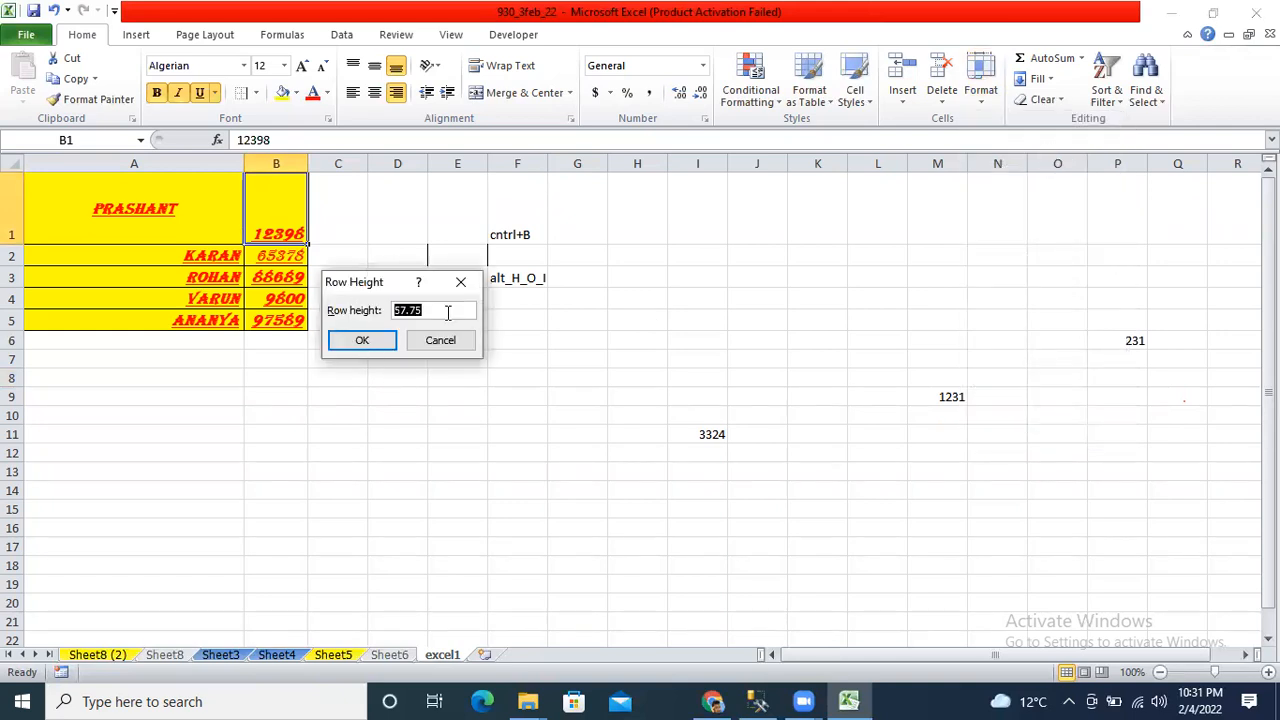
text(67)
key(Return)
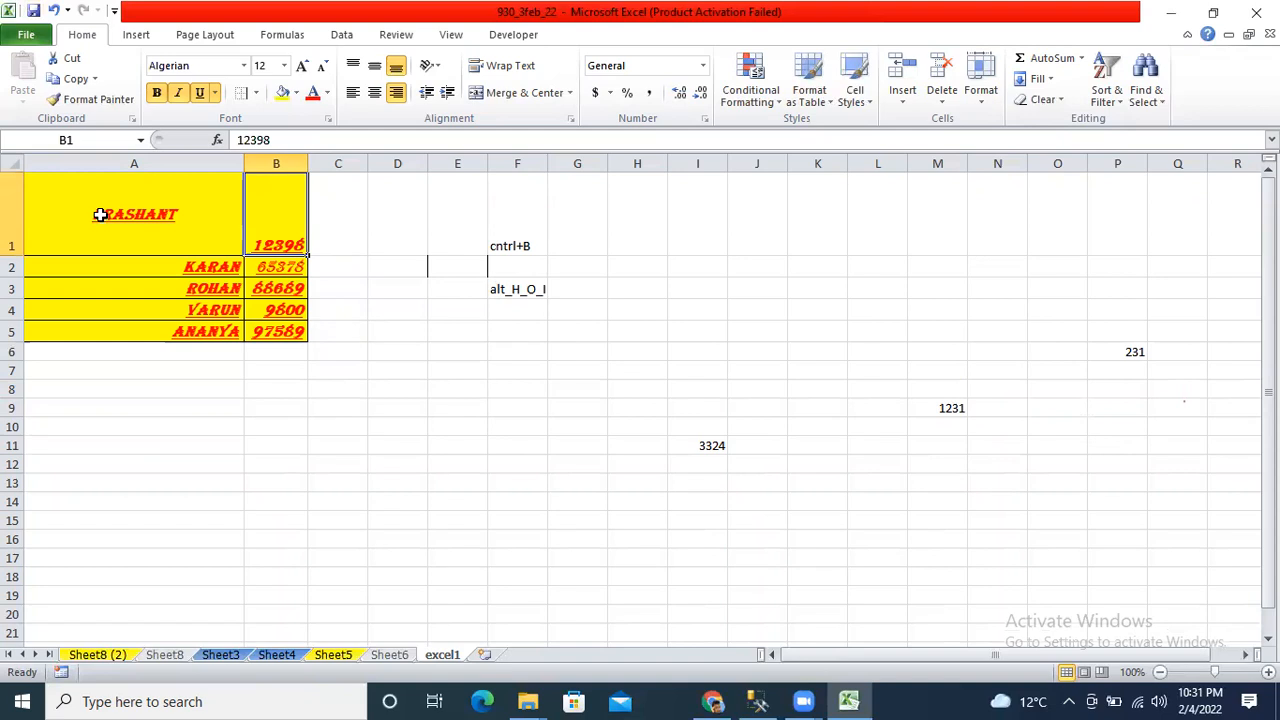
key(Down)
key(Down)
key(Down)
key(Down)
key(Up)
key(Up)
key(Up)
key(Up)
key(Left)
key(Down)
key(Down)
key(Down)
key(Down)
key(Down)
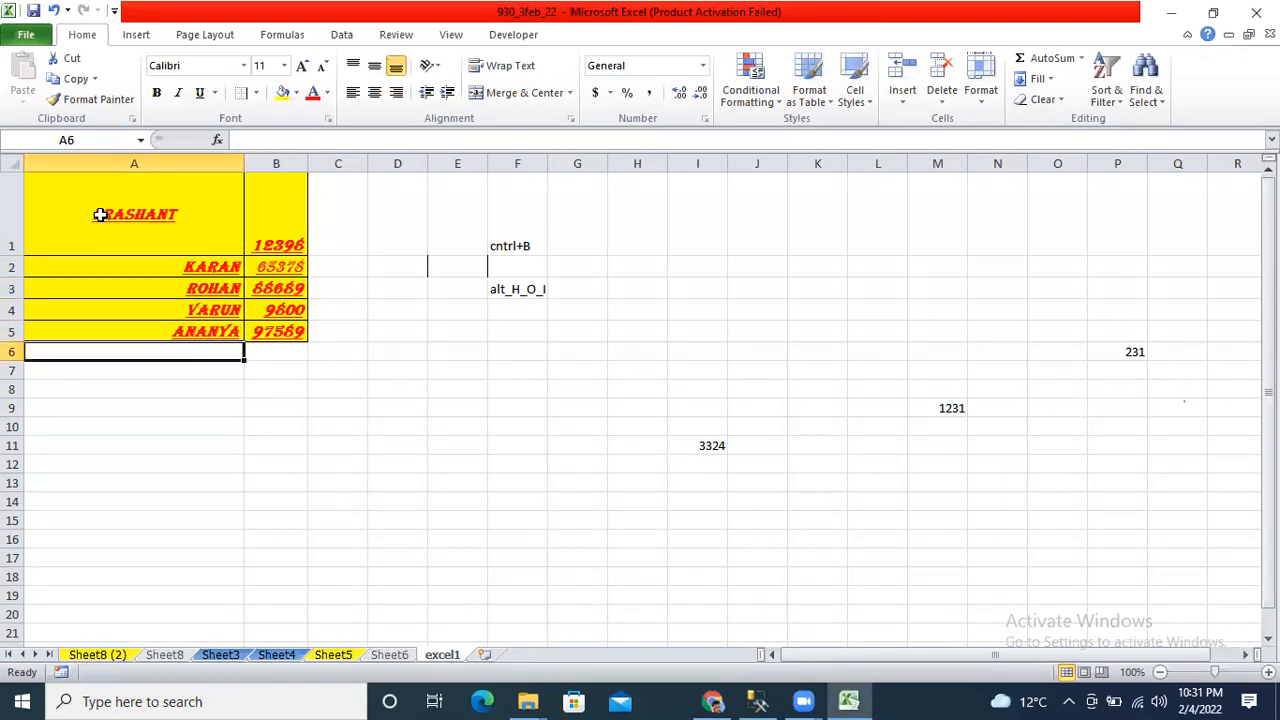
On Sheet6, type the person's three-part full name into cell A2, then cancel Format Painter.
click(389, 655)
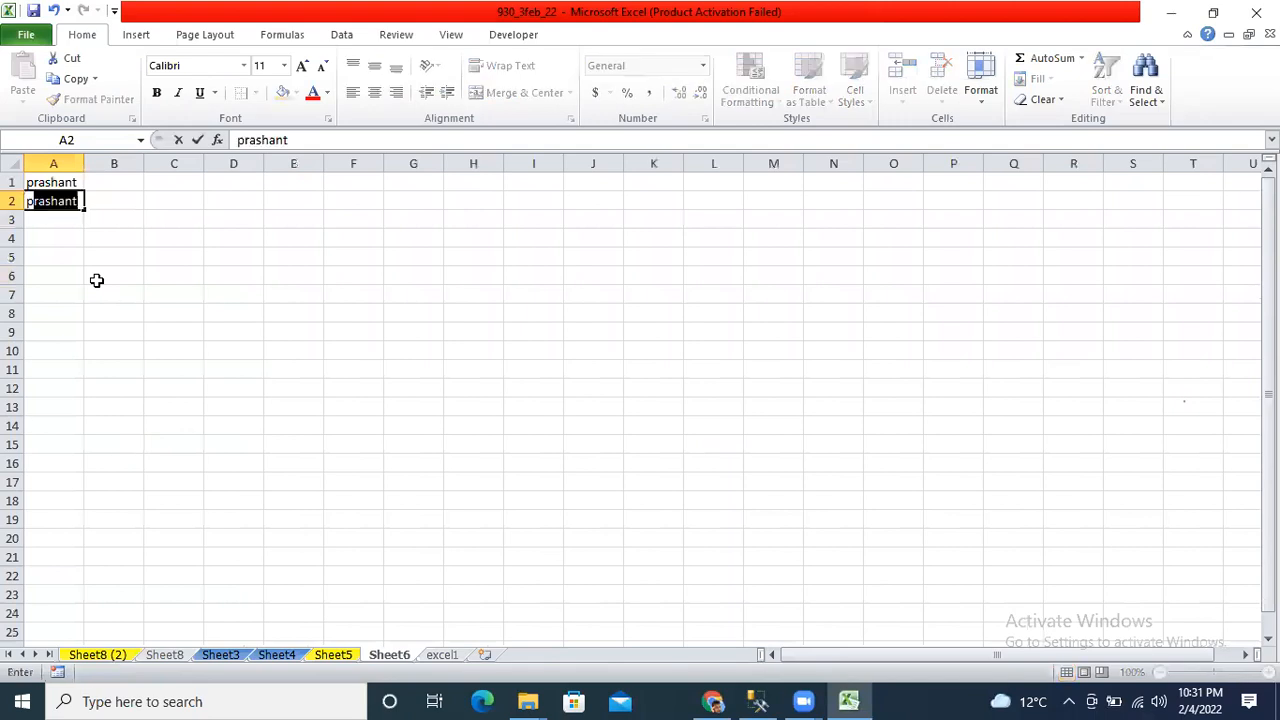
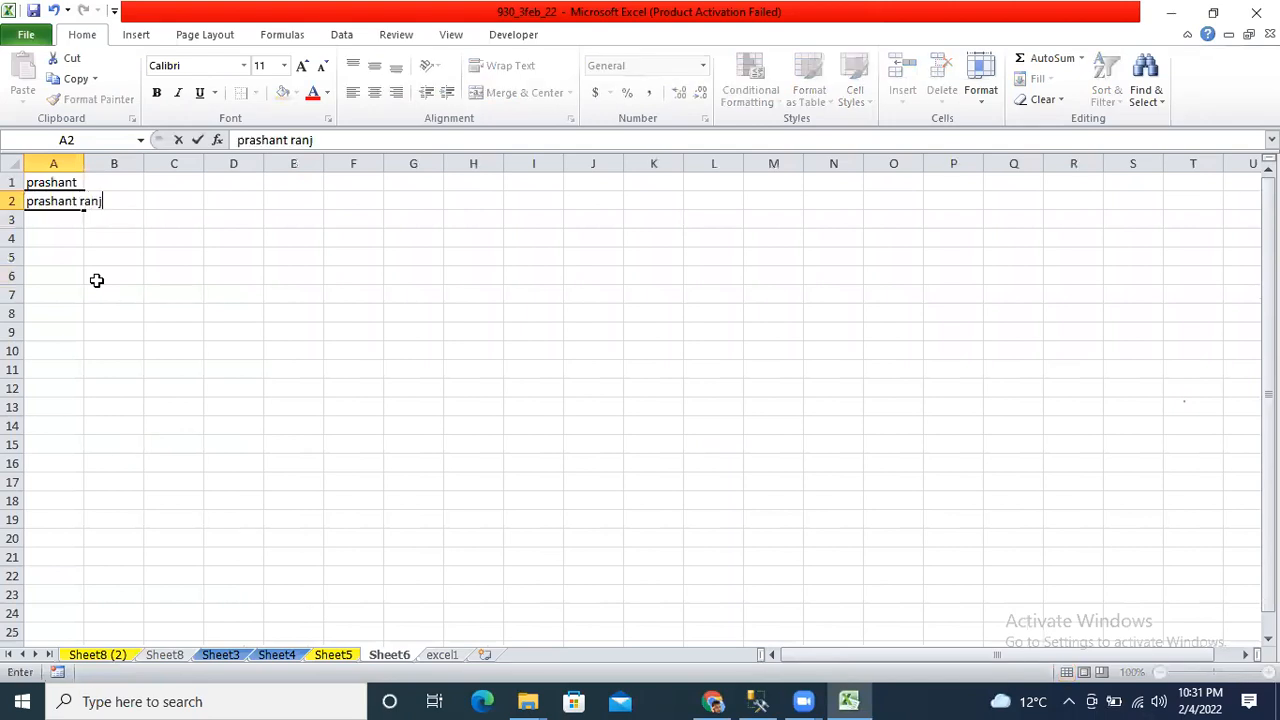
key(Return)
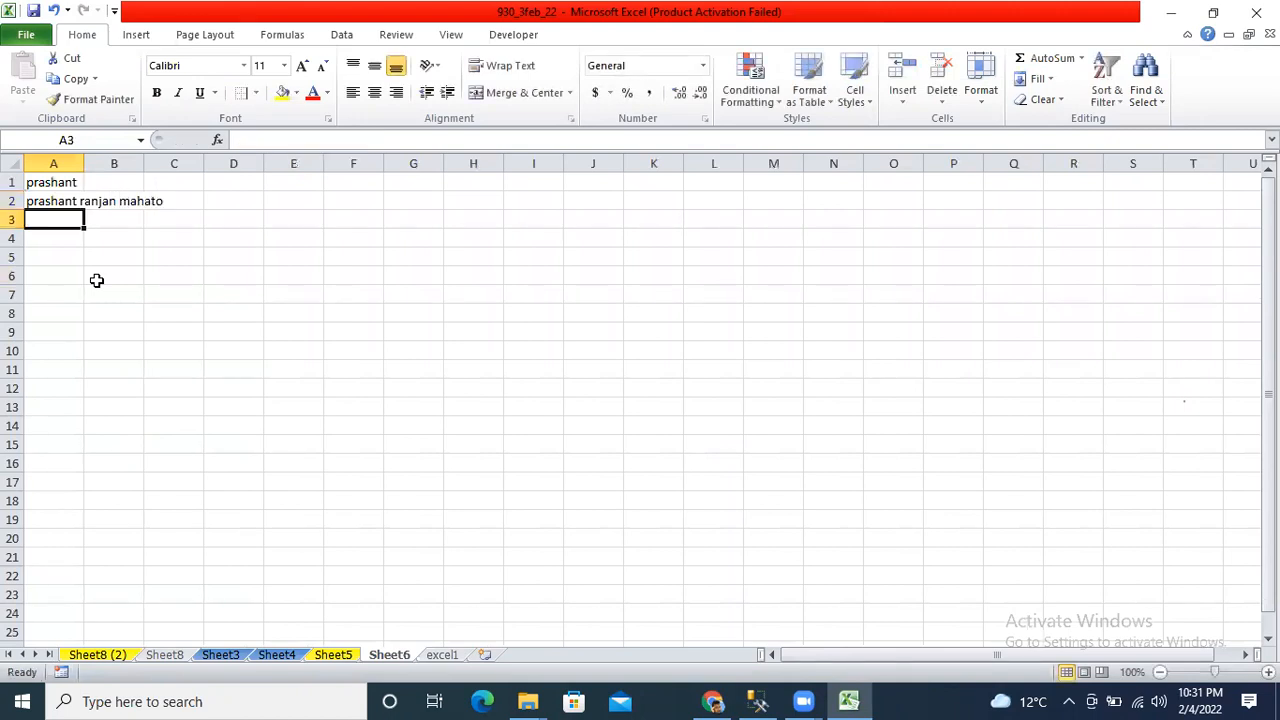
key(Up)
key(Right)
key(Right)
key(Left)
key(Left)
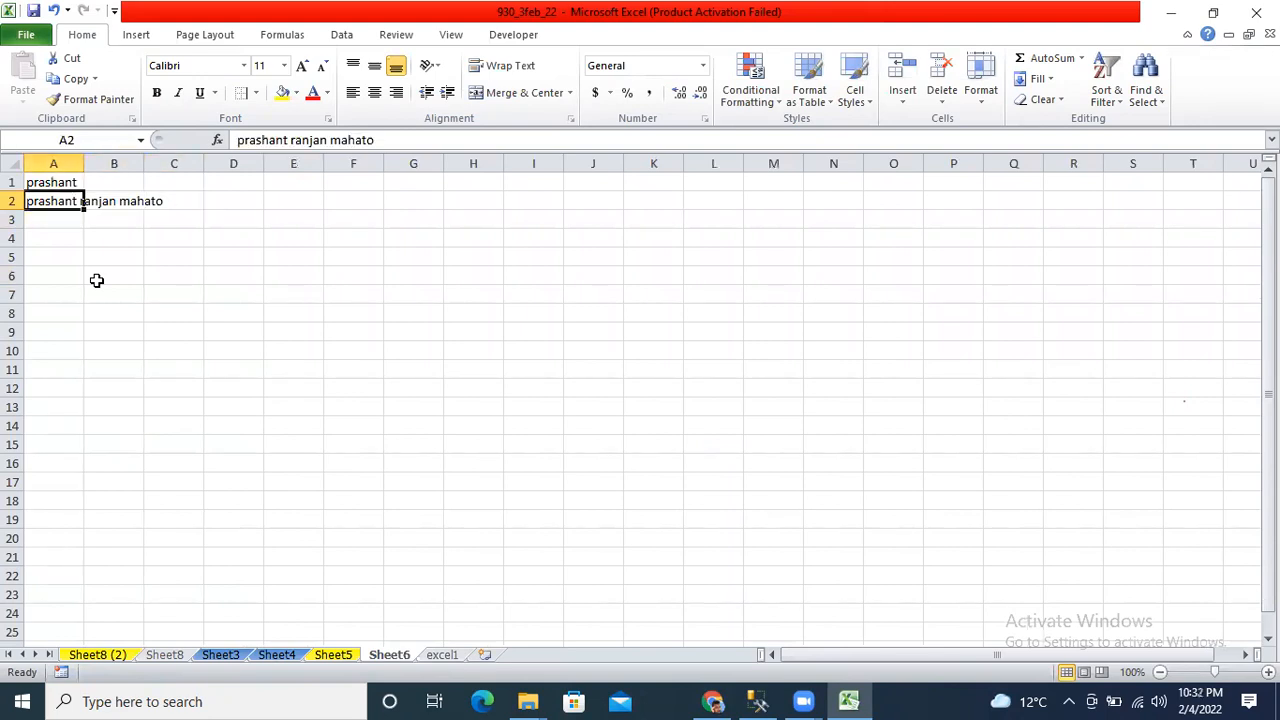
click(92, 99)
key(Escape)
Select A2:C2 and apply Merge & Center (Alt+H, M, C) to the full name.
key(shift+Right)
key(shift+Right)
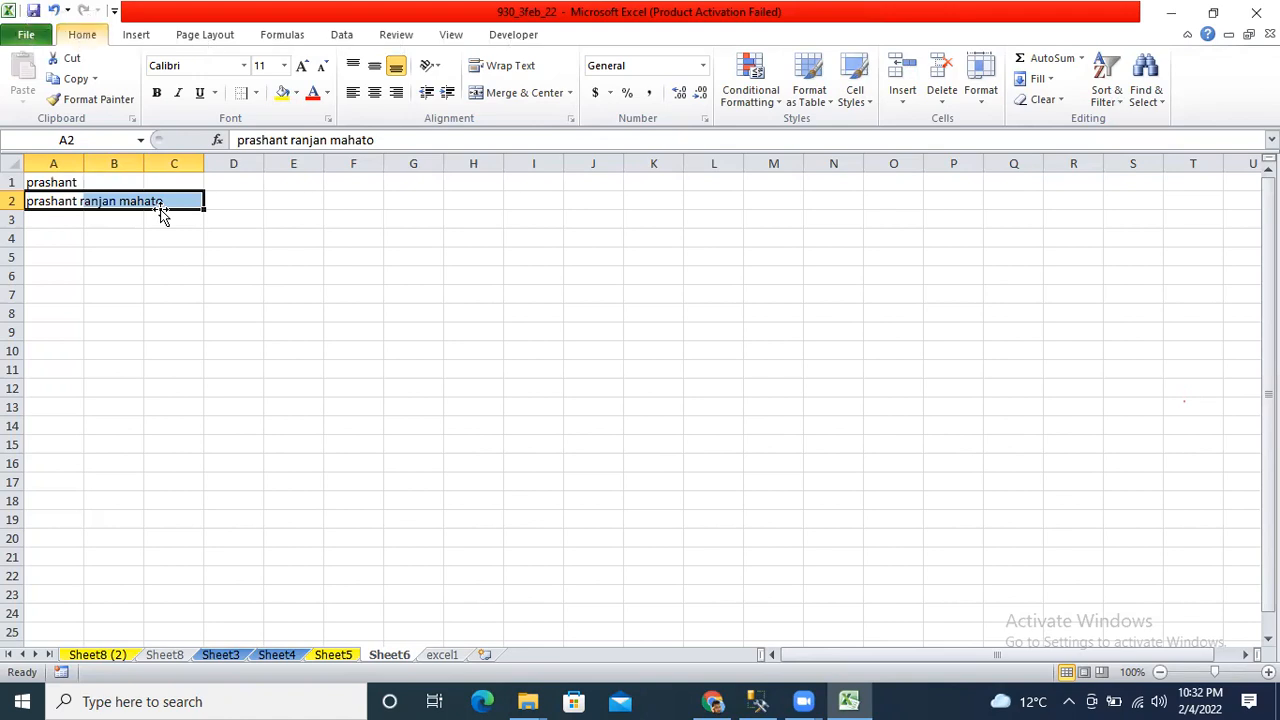
key(alt+h)
key(m)
key(c)
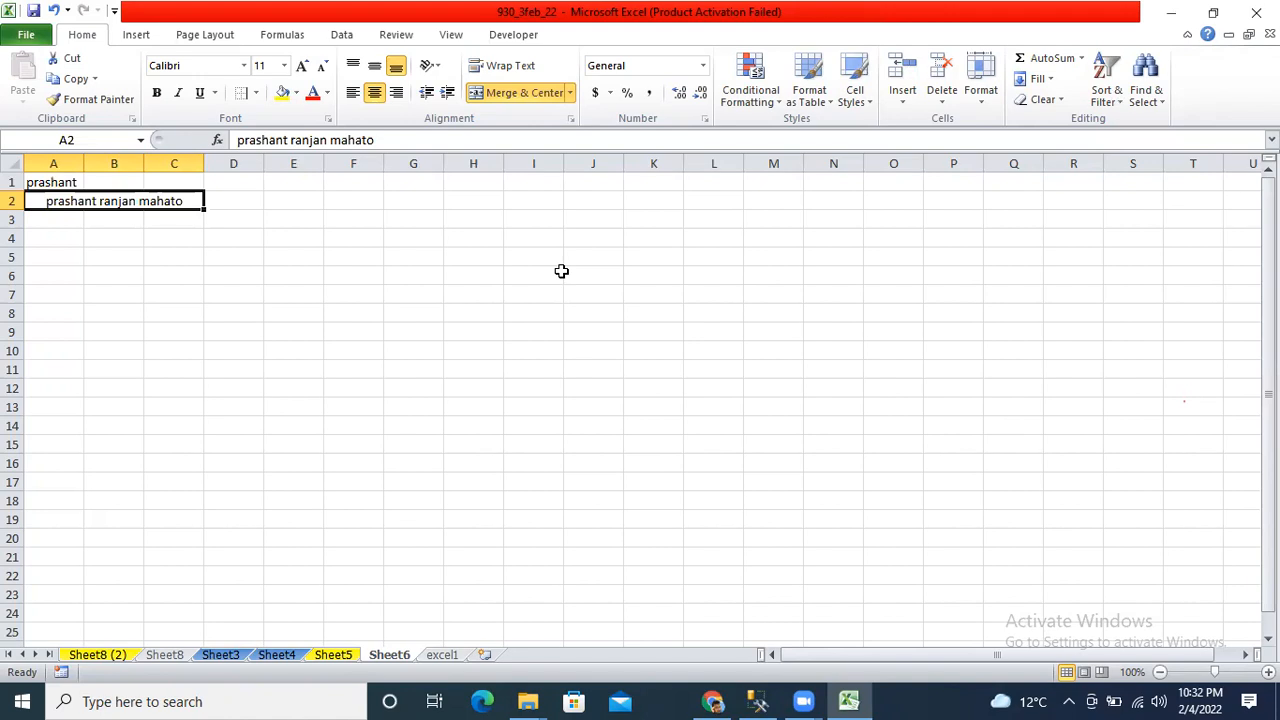
key(Up)
key(Down)
key(Right)
key(Left)
key(Right)
key(Right)
key(Right)
key(Right)
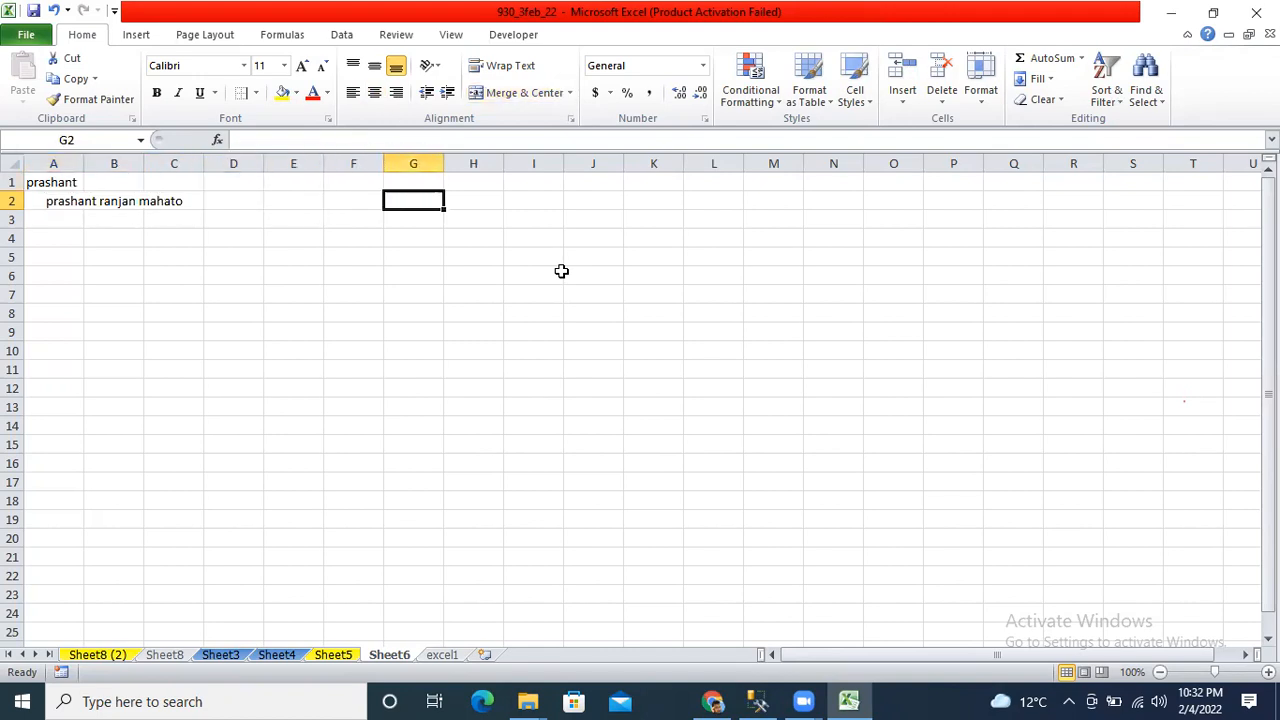
Enter 1, 2, 3 across G2:I2, correcting a mistyped first entry.
text(1235)
key(BackSpace)
key(BackSpace)
key(BackSpace)
key(BackSpace)
key(Right)
key(Left)
text(1)
key(Right)
text(2)
key(Right)
text(3)
key(Right)
key(Left)
key(Left)
key(Left)
Enter 4, 5, 6 across G3:I3 and select the whole G2:I3 grid.
key(Down)
text(4)
key(Right)
text(5)
key(Right)
text(6)
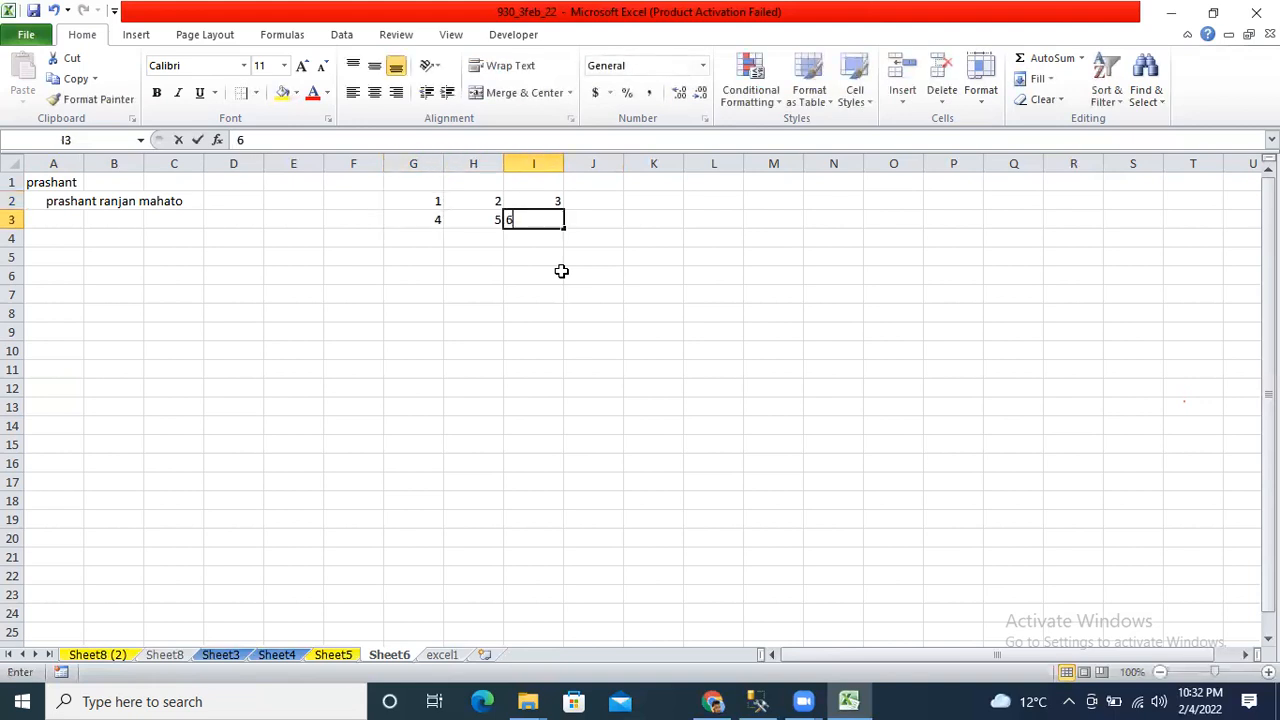
key(Left)
key(Up)
key(Left)
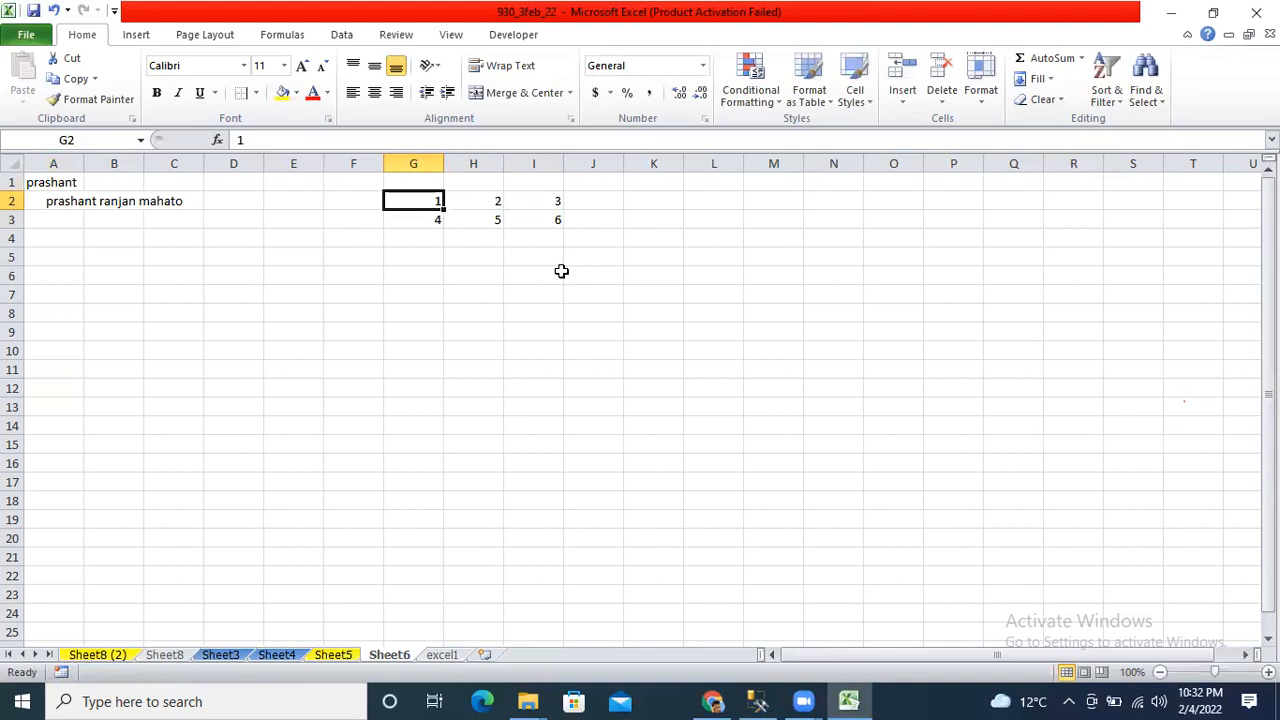
key(shift+Right)
key(shift+Right)
key(shift+Down)
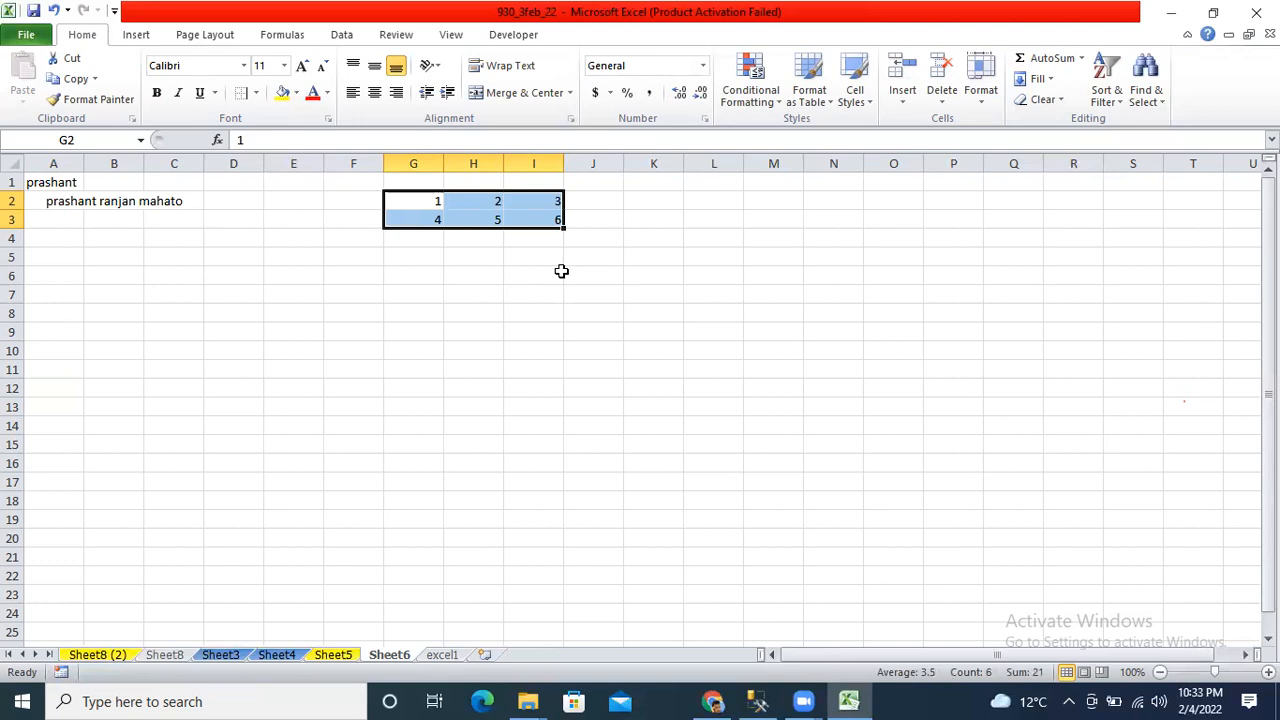
Merge and center G2:I3, accepting that only the upper-left value 1 is kept.
key(alt+h)
key(m)
key(c)
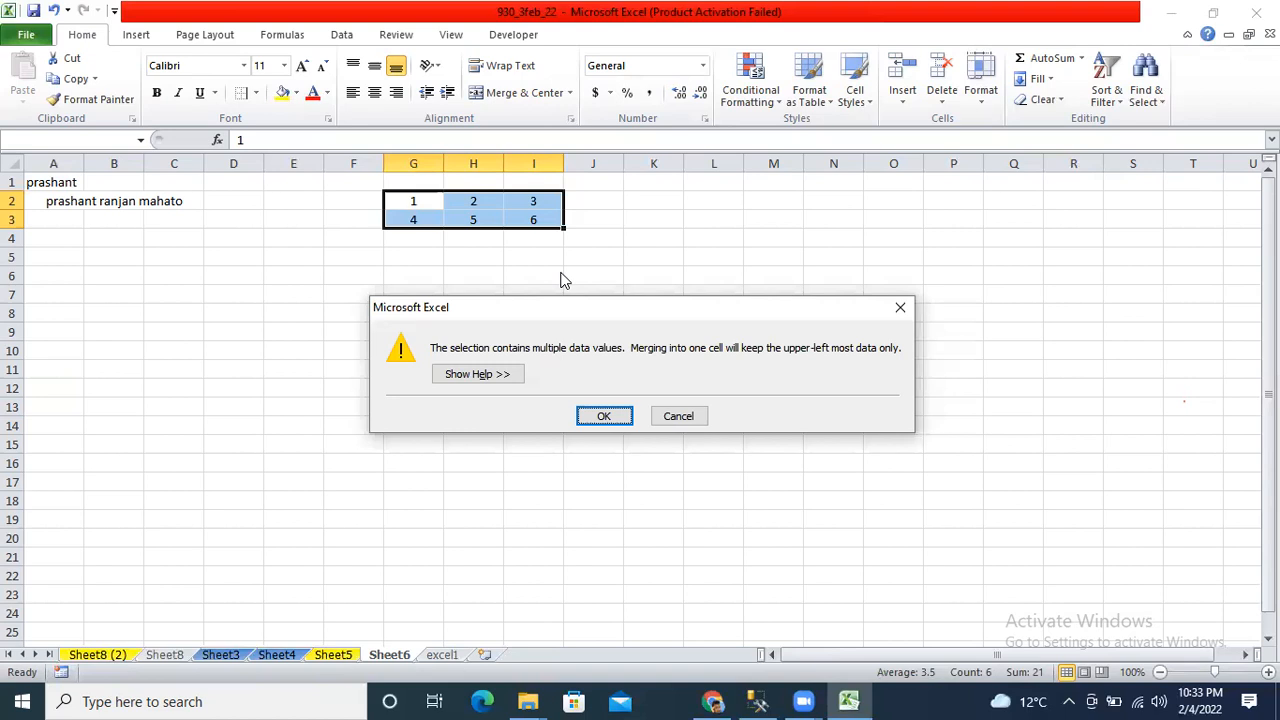
key(Return)
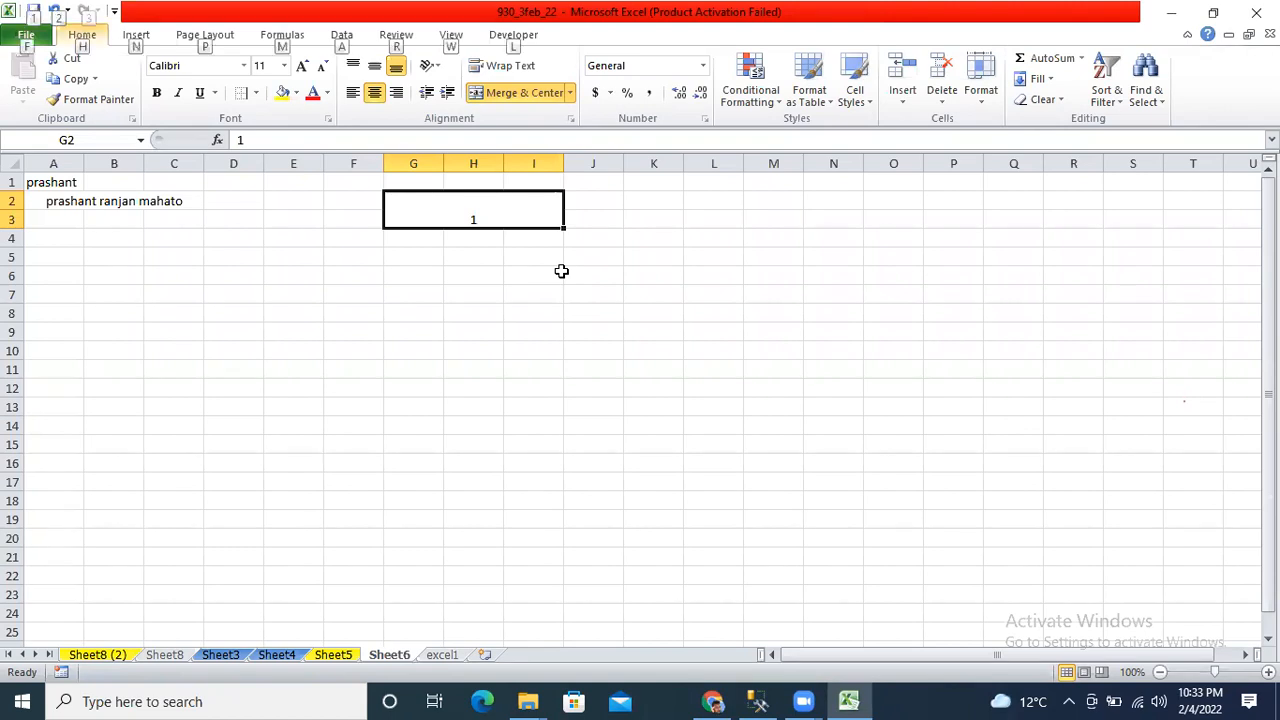
Unmerge the G2:I3 cell, leaving just 1 in G2.
key(alt+h)
key(m)
key(u)
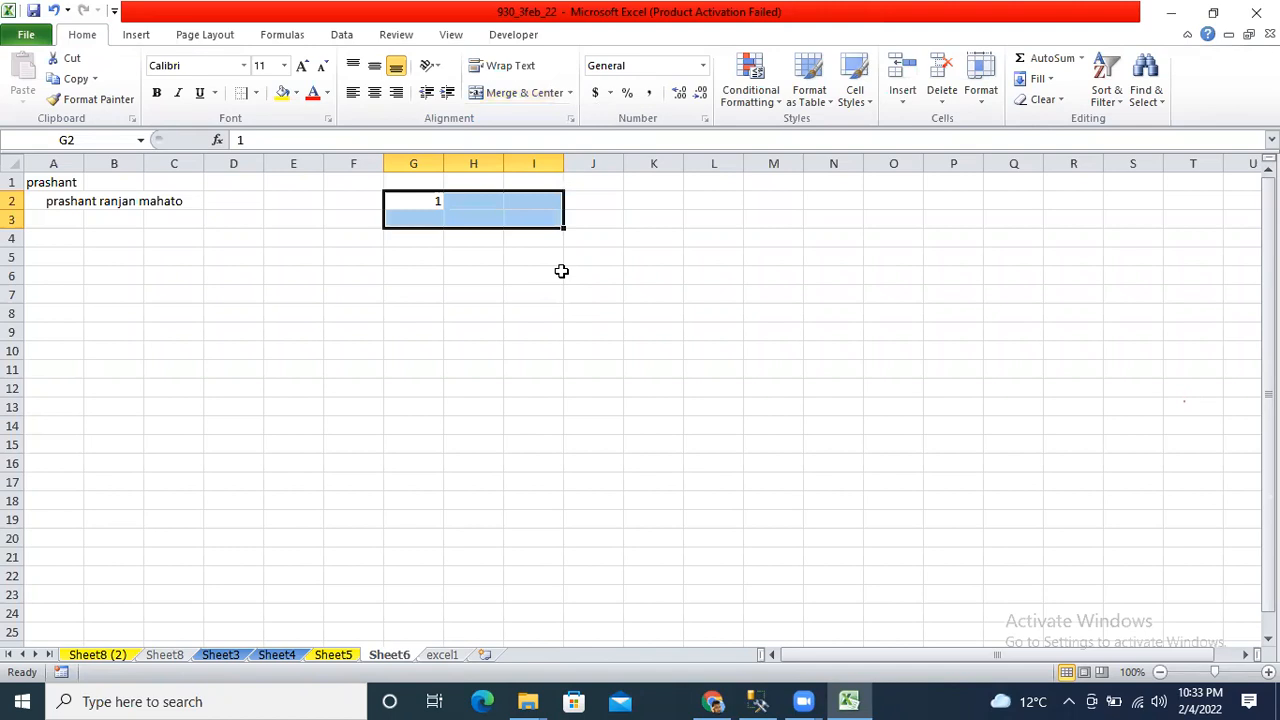
key(Left)
key(Left)
key(Left)
key(Left)
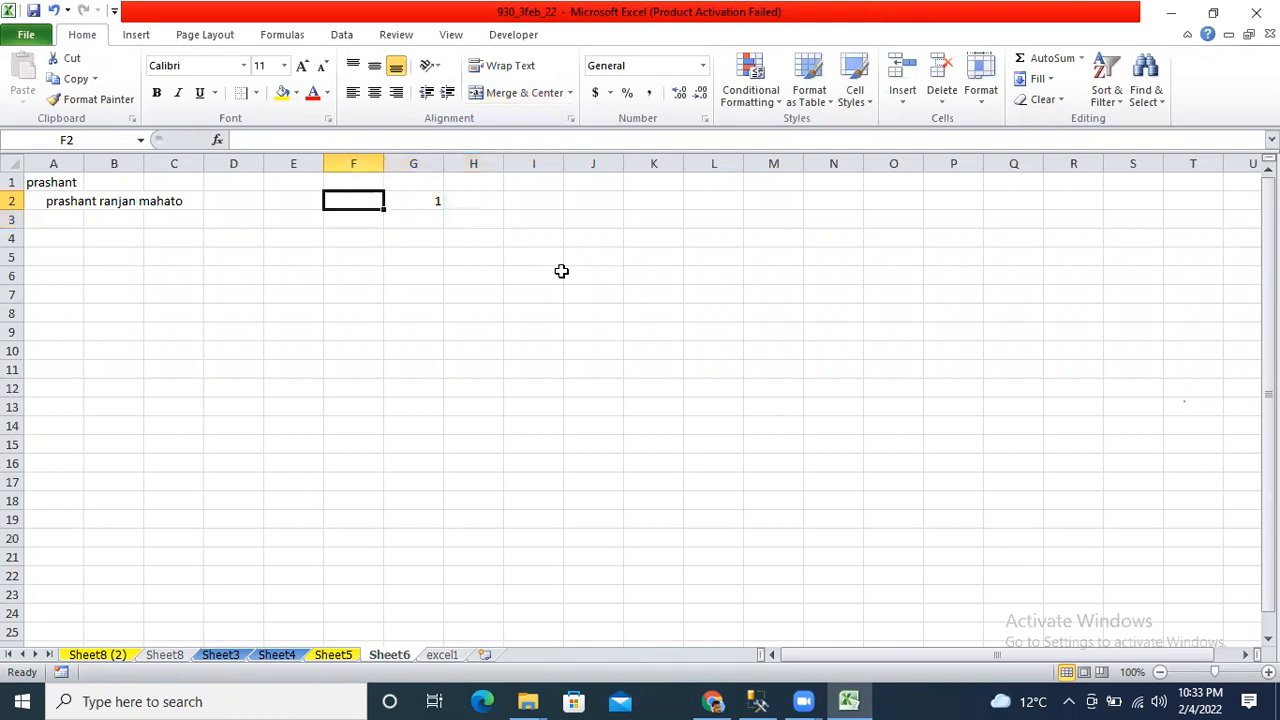
key(Down)
key(Down)
key(Left)
key(Left)
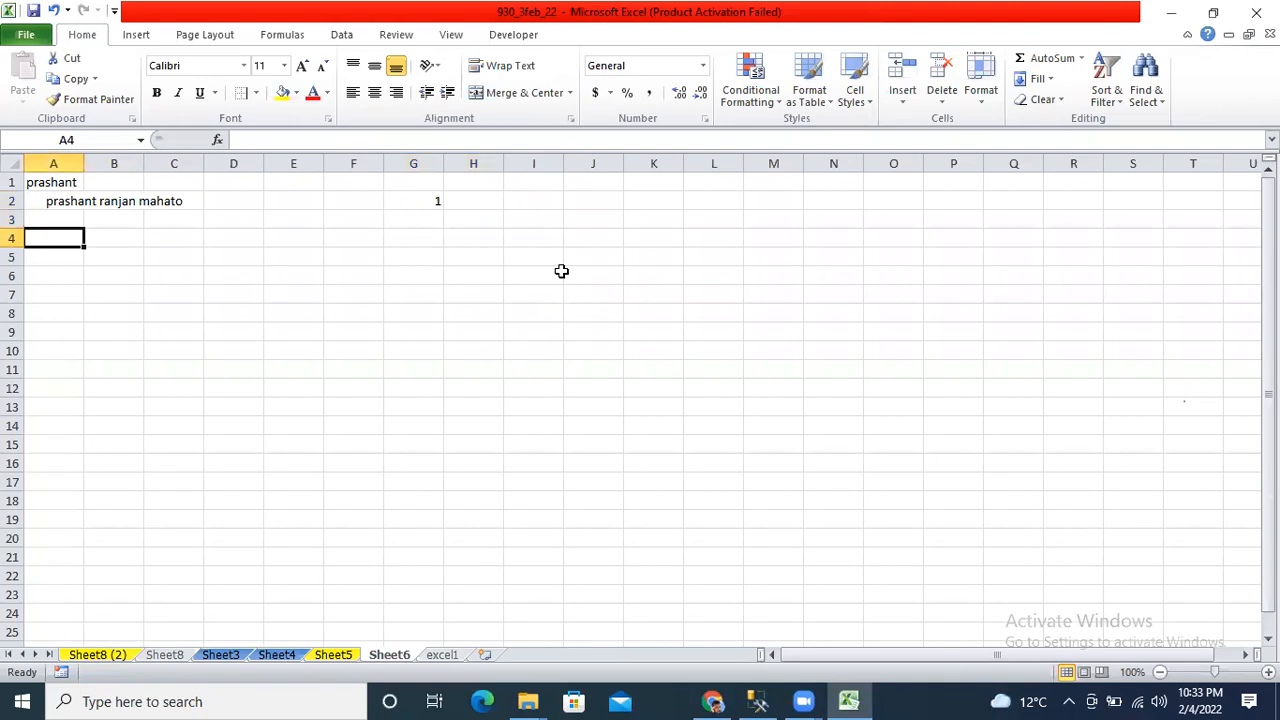
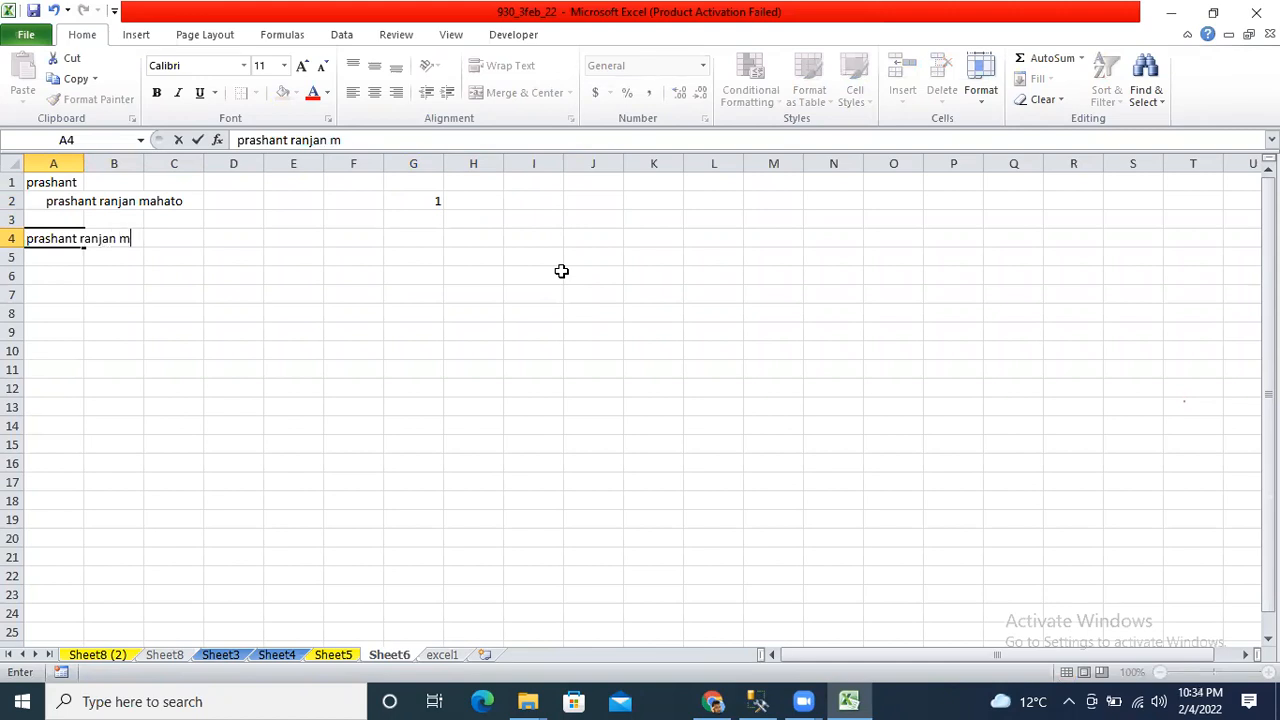
Enter the person's full three-part name in cell A4, correcting the surname's spelling.
key(Return)
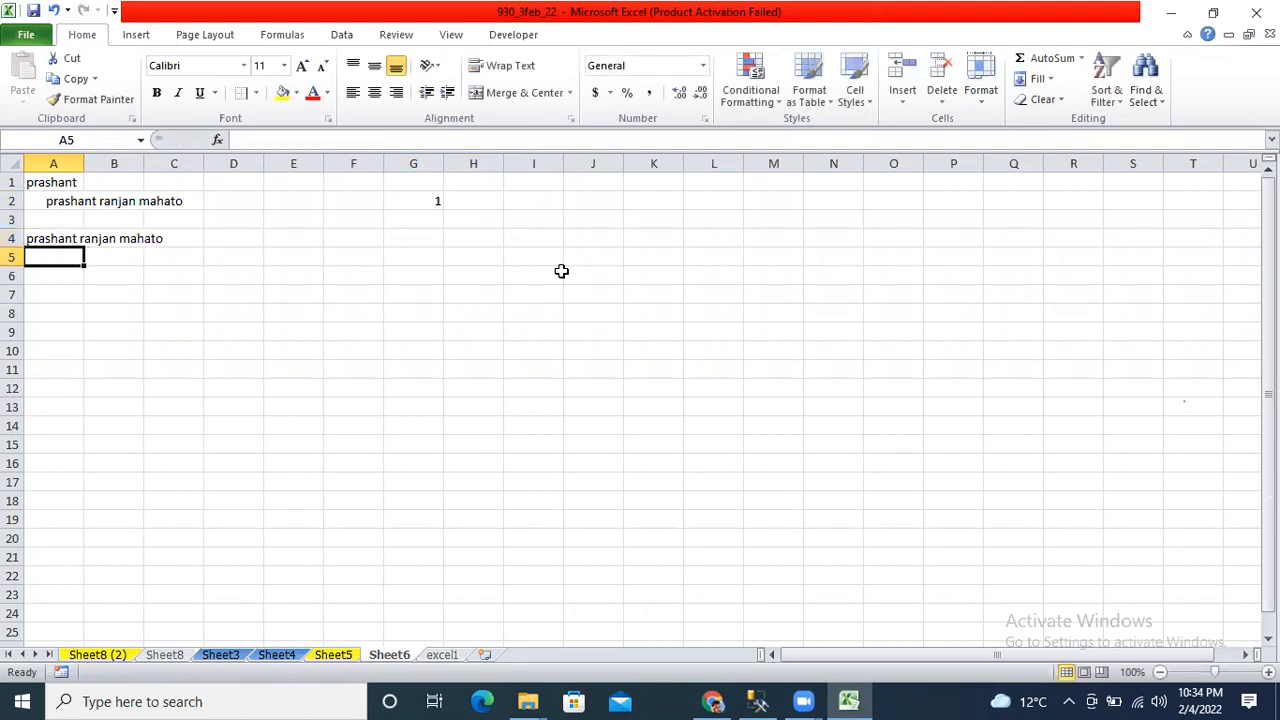
Turn on Wrap Text for A4 so the name spans three lines in a taller row.
key(Up)
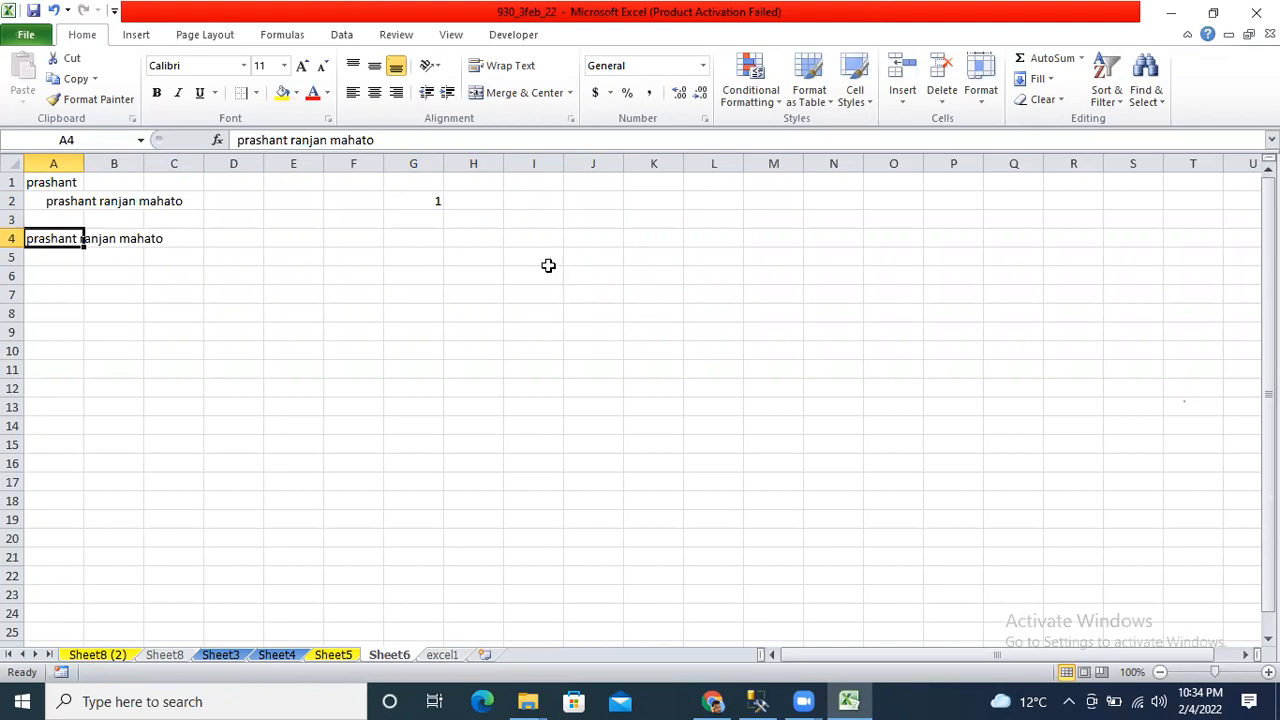
click(508, 64)
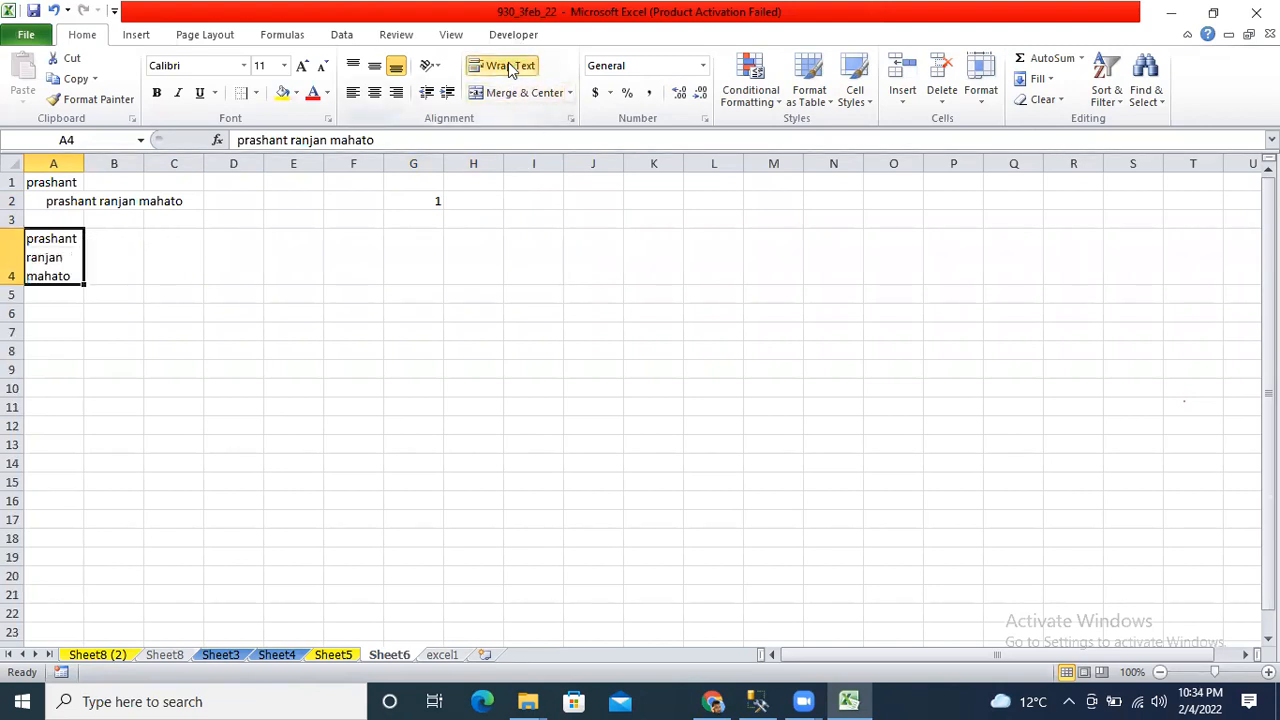
click(508, 64)
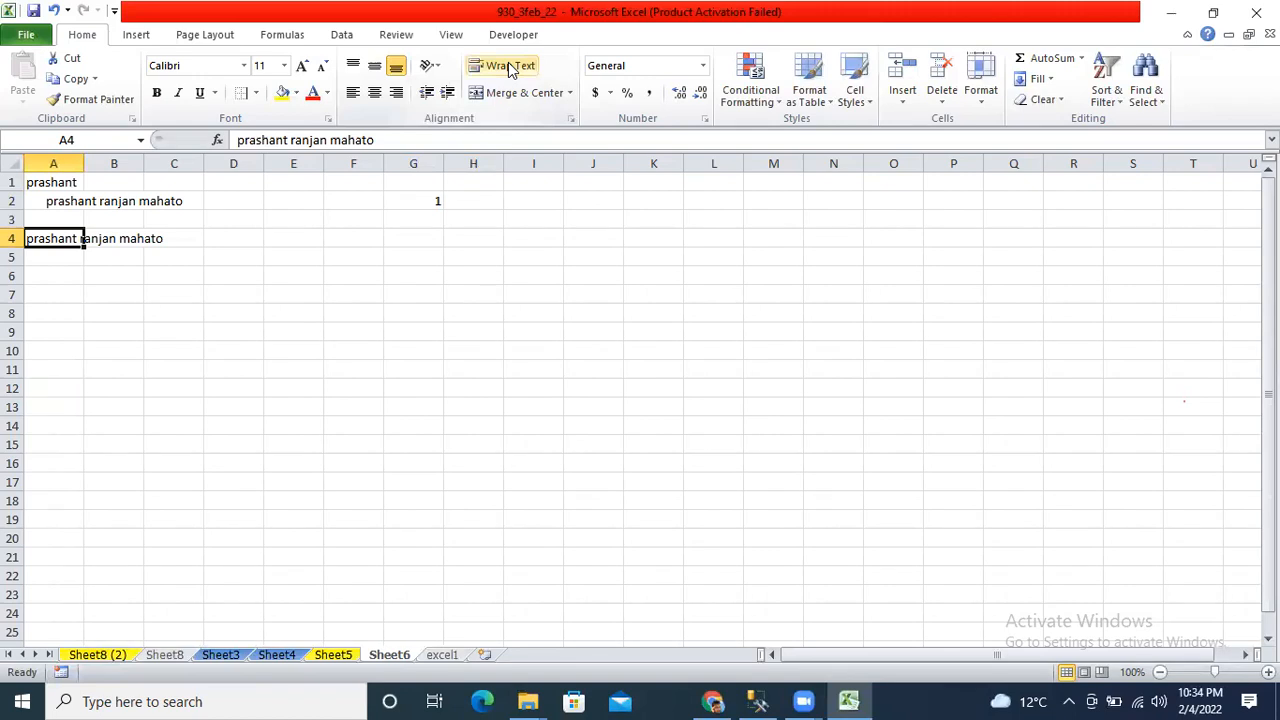
click(508, 64)
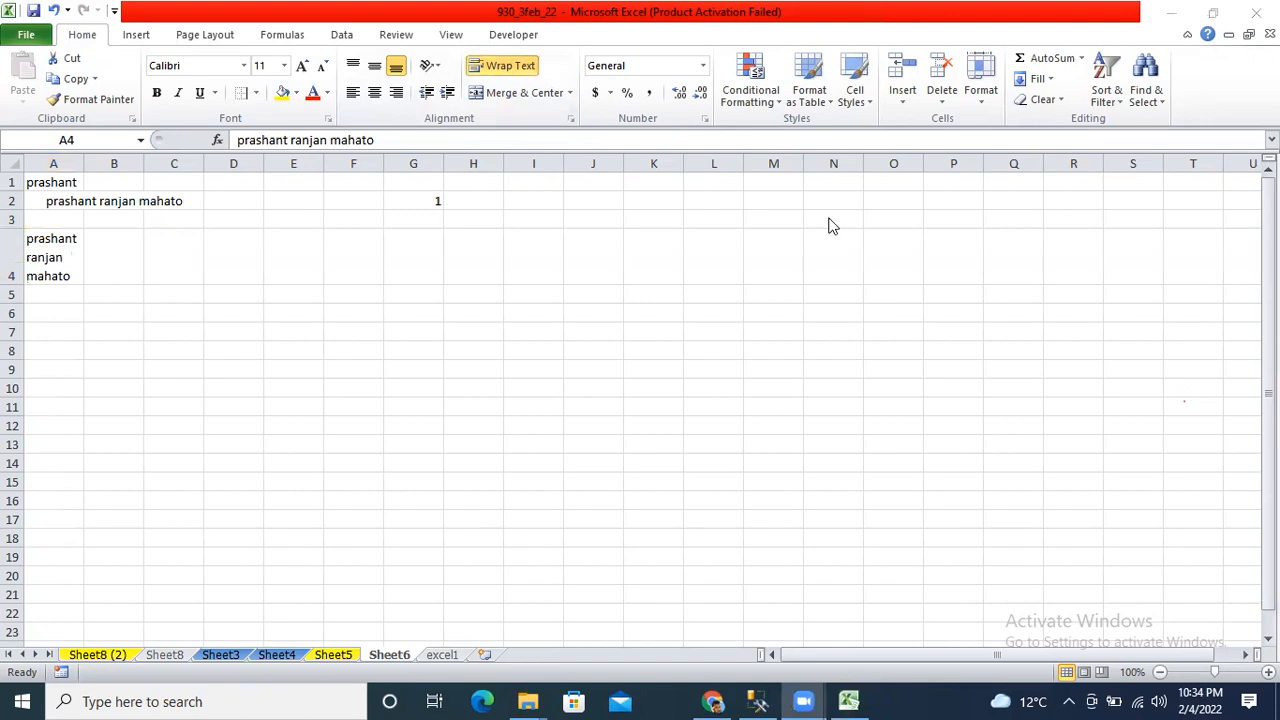
click(39, 240)
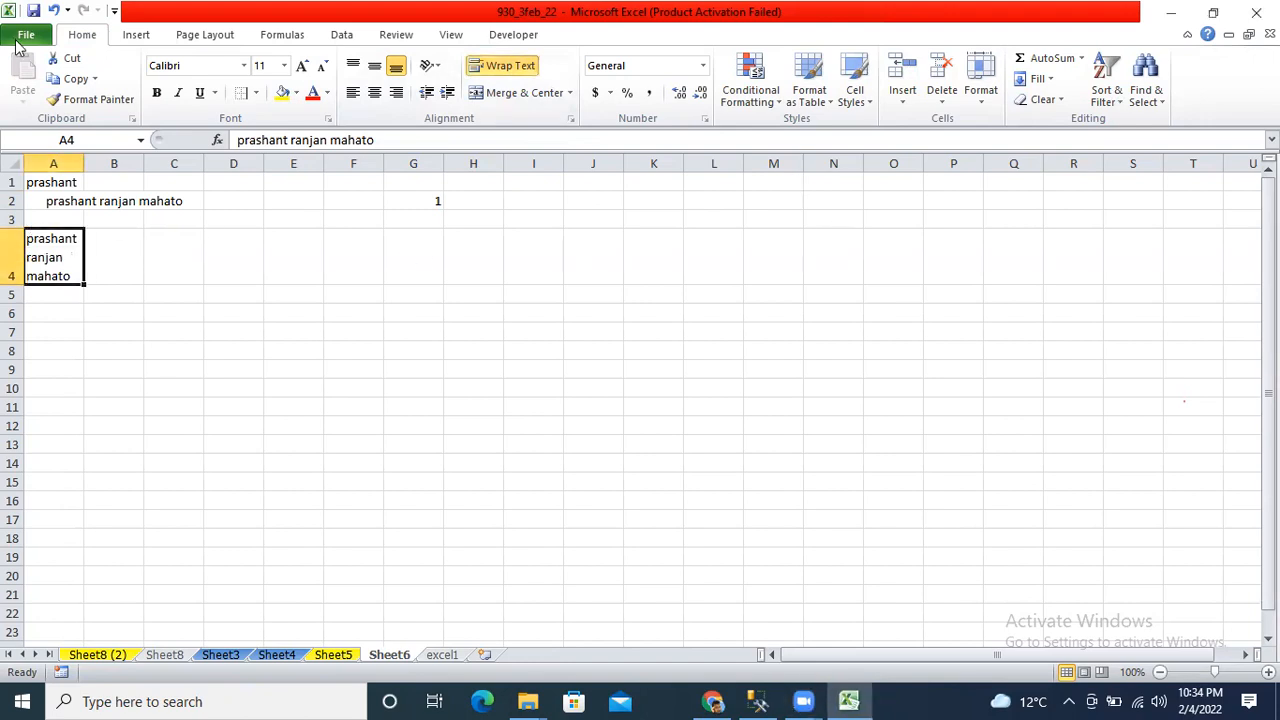